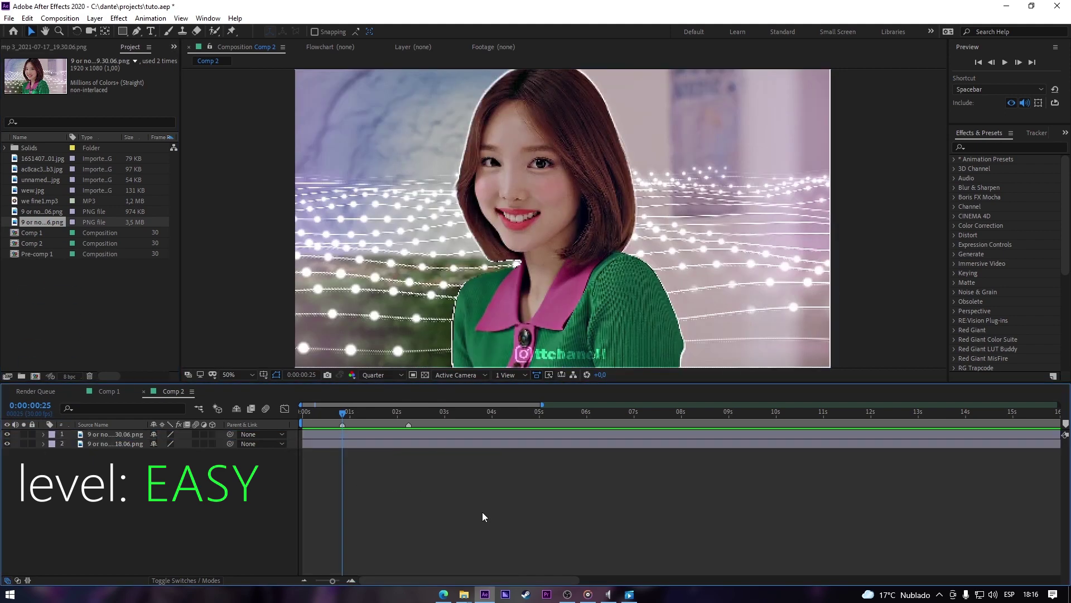
- Add a new full-frame mask to the uppermost image layer in Comp 2
key(comma)
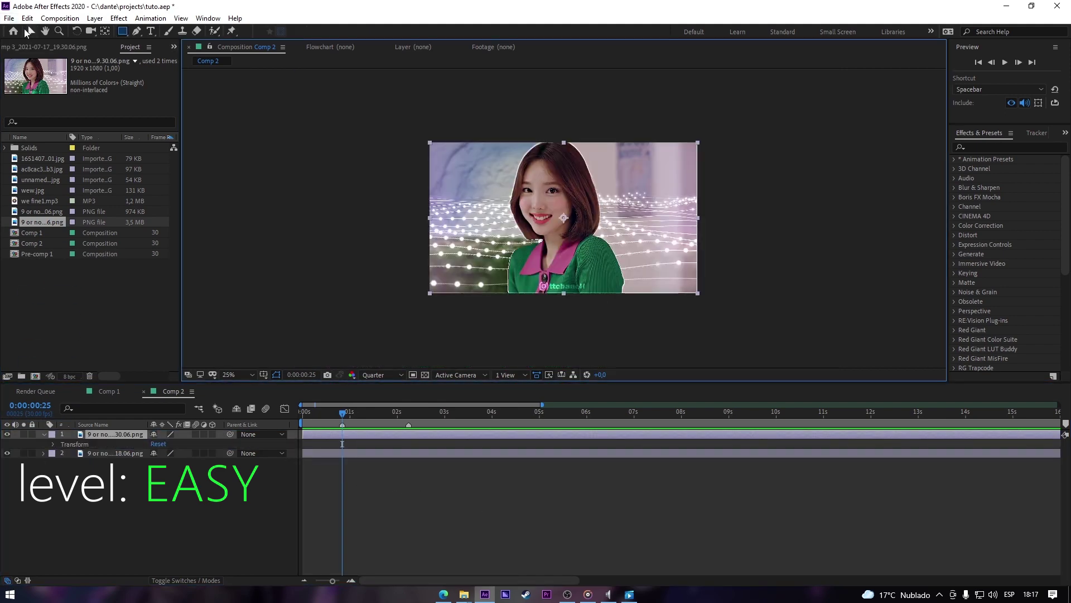
right_click(353, 433)
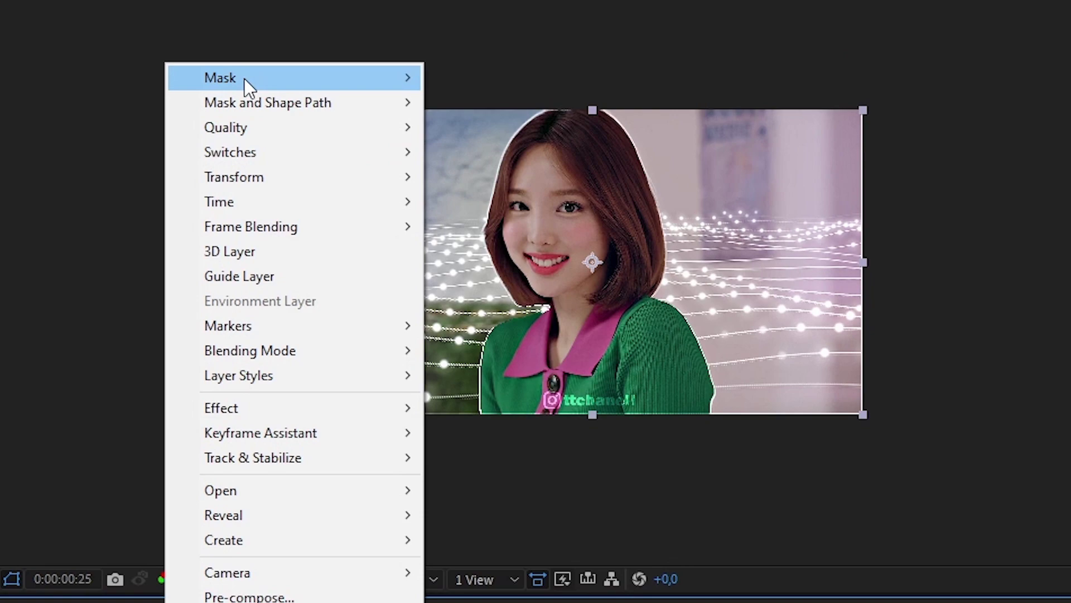
mouse_move(245, 79)
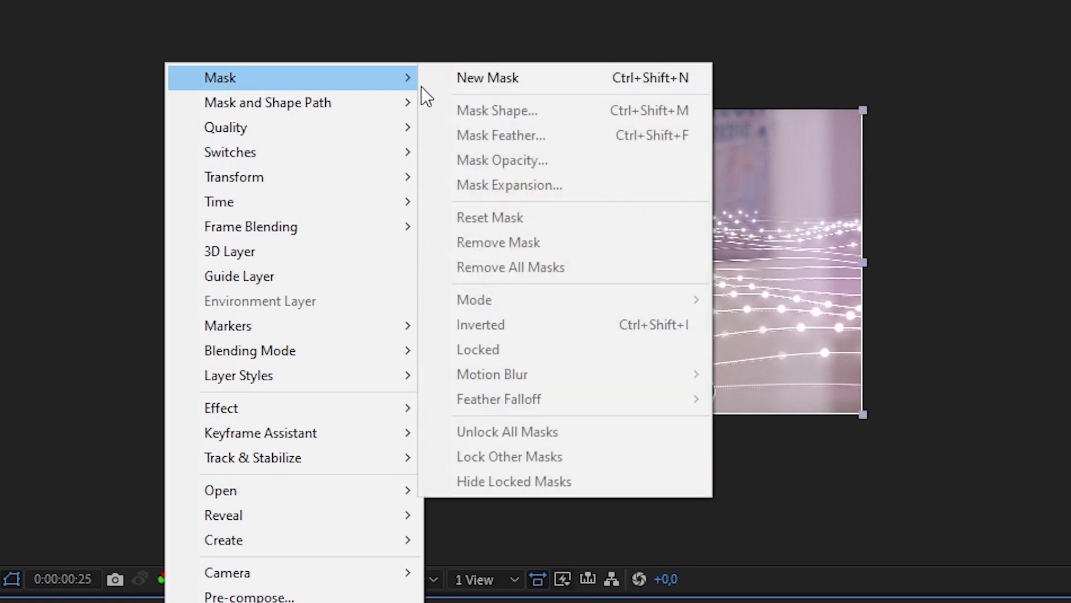
click(498, 77)
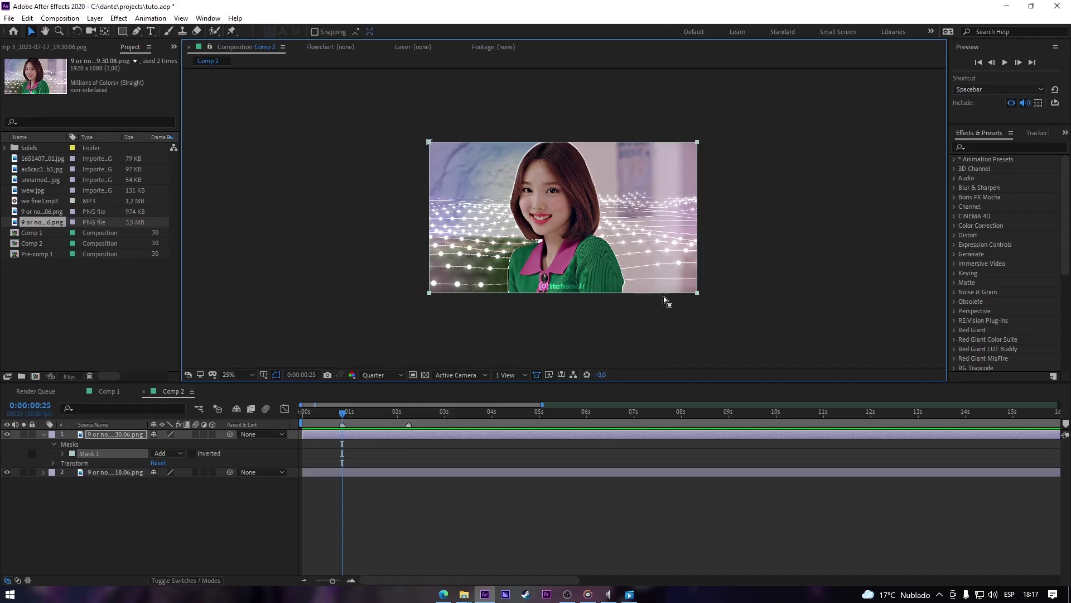
- Create a Mask Path keyframe on the masked image layer and move it to about 0:00:01:16
click(389, 443)
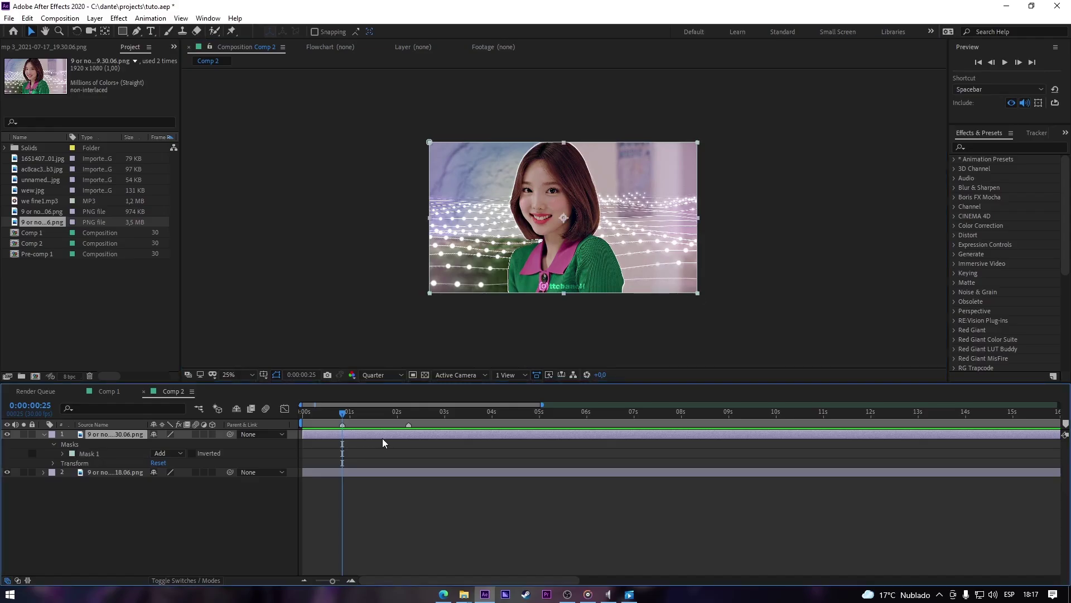
key(m)
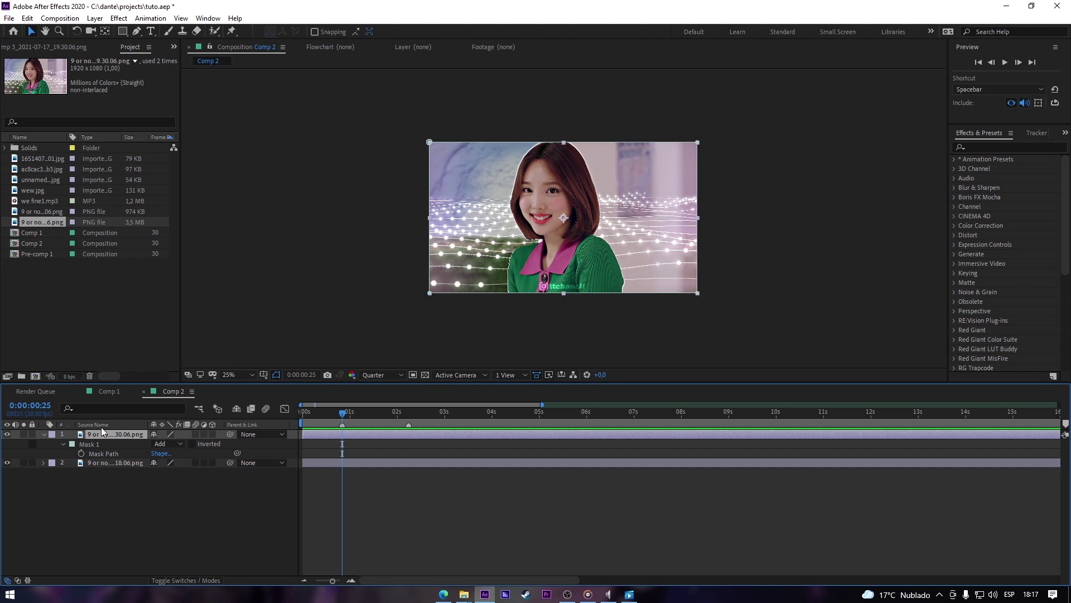
click(82, 453)
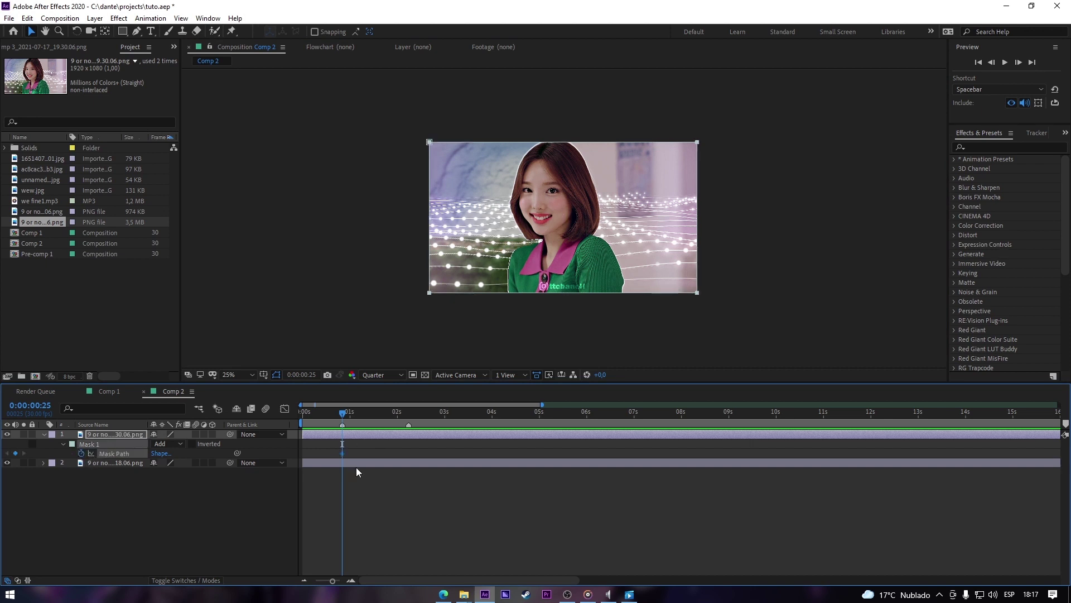
drag(342, 453, 424, 434)
- At 0:00:00:25, collapse the mask upward to a thin strip above the frame so the lower image shows
scroll(566, 266, up, 1)
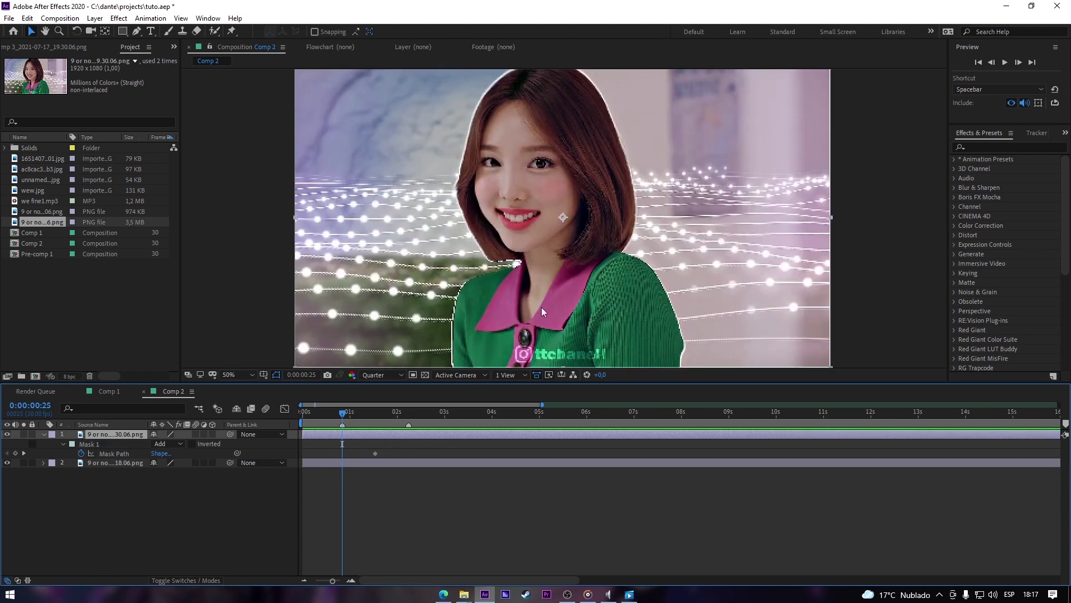
scroll(542, 309, down, 1)
drag(562, 294, 574, 135)
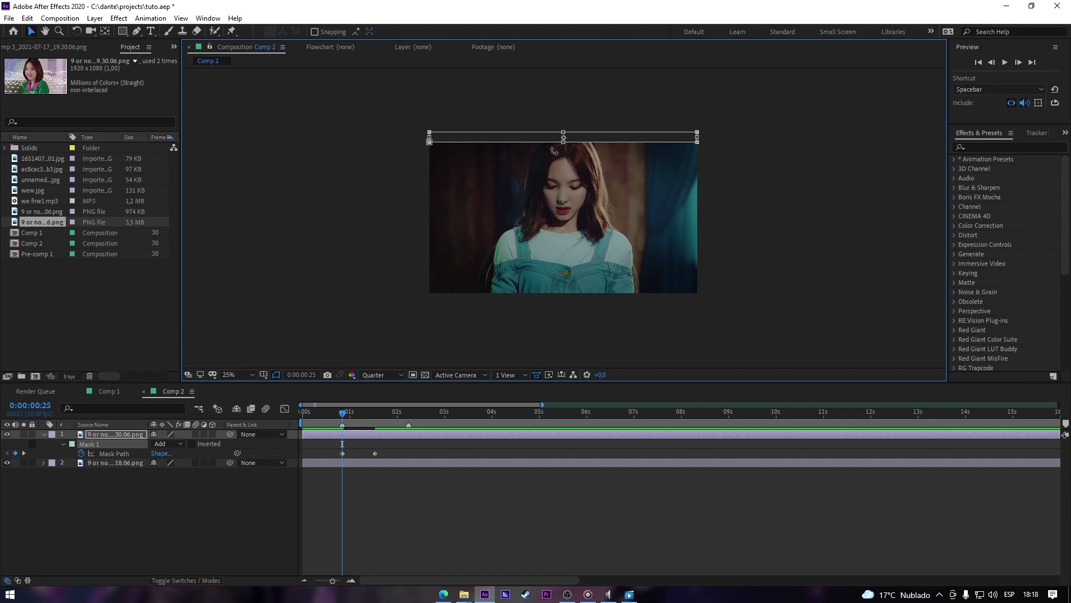
key(space)
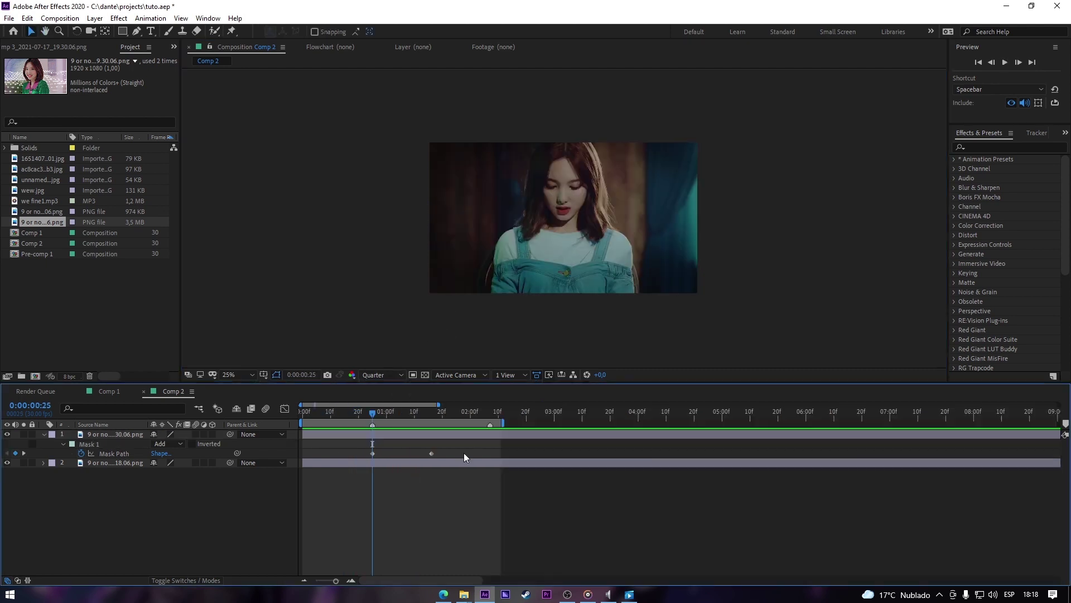
- Apply Easy Ease to both Mask Path keyframes of the first transition
drag(463, 453, 322, 464)
key(F9)
click(516, 491)
drag(450, 450, 414, 467)
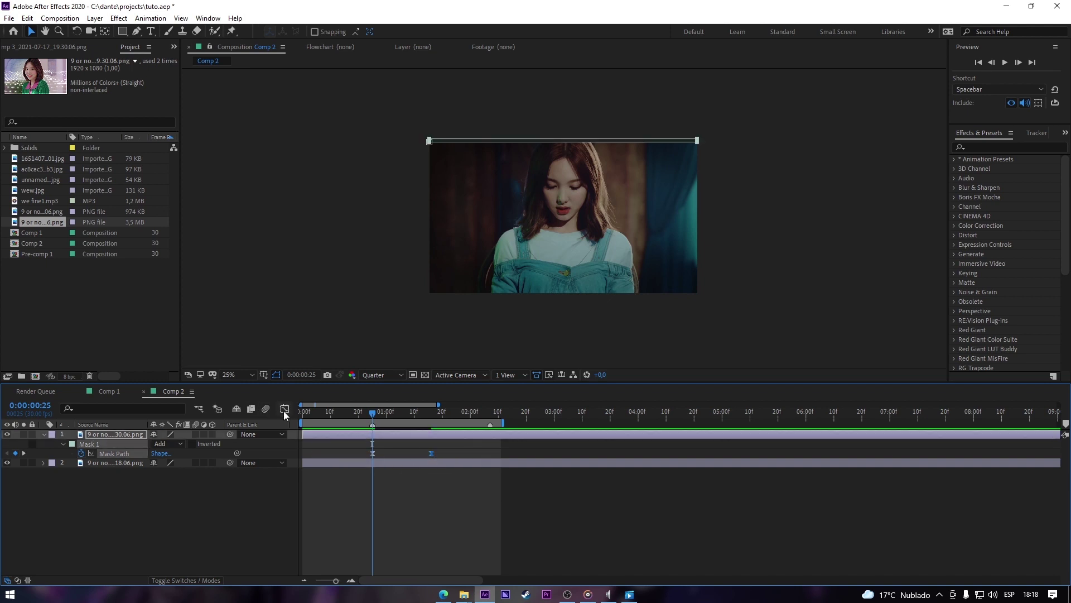
- Adjust the easing influence between the two Mask Path keyframes in the speed graph
click(285, 409)
mouse_move(382, 549)
mouse_down()
mouse_move(373, 549)
mouse_move(397, 549)
mouse_up()
click(284, 410)
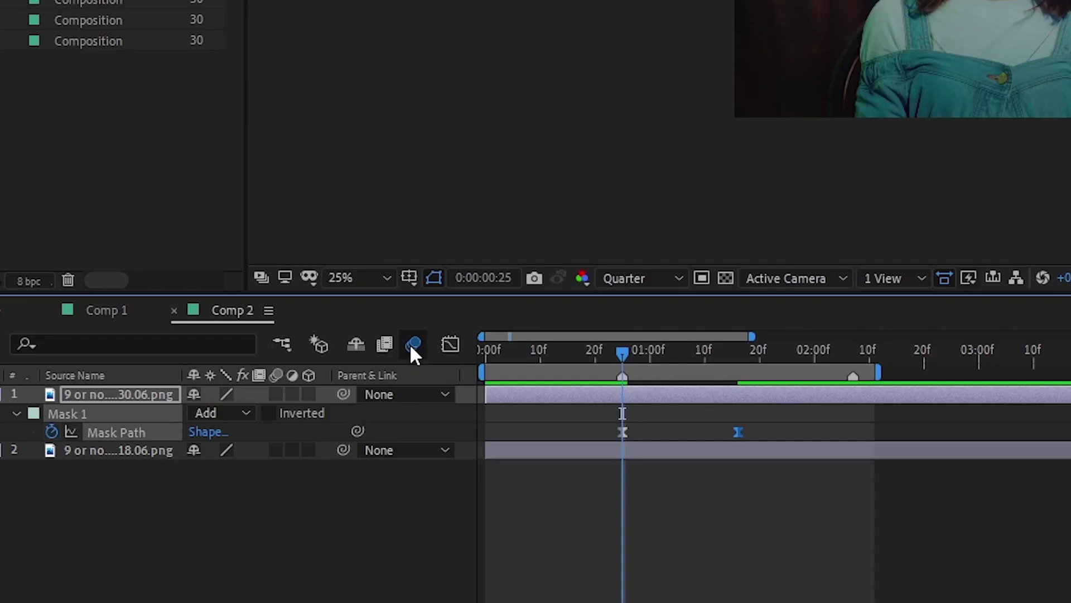
- Enable motion blur for the composition and for both image layers
click(269, 485)
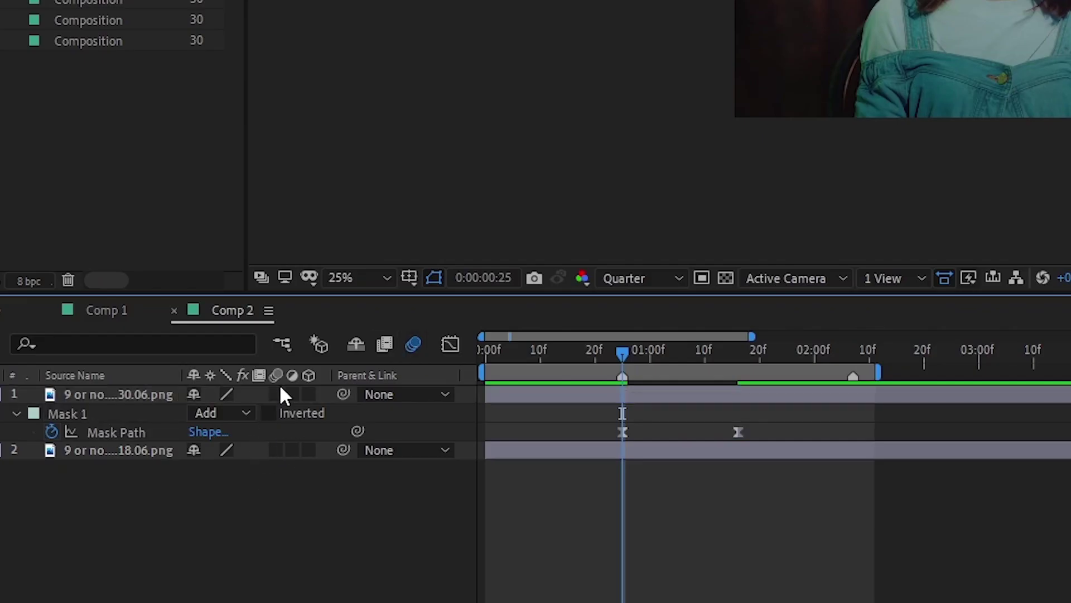
click(275, 393)
click(276, 450)
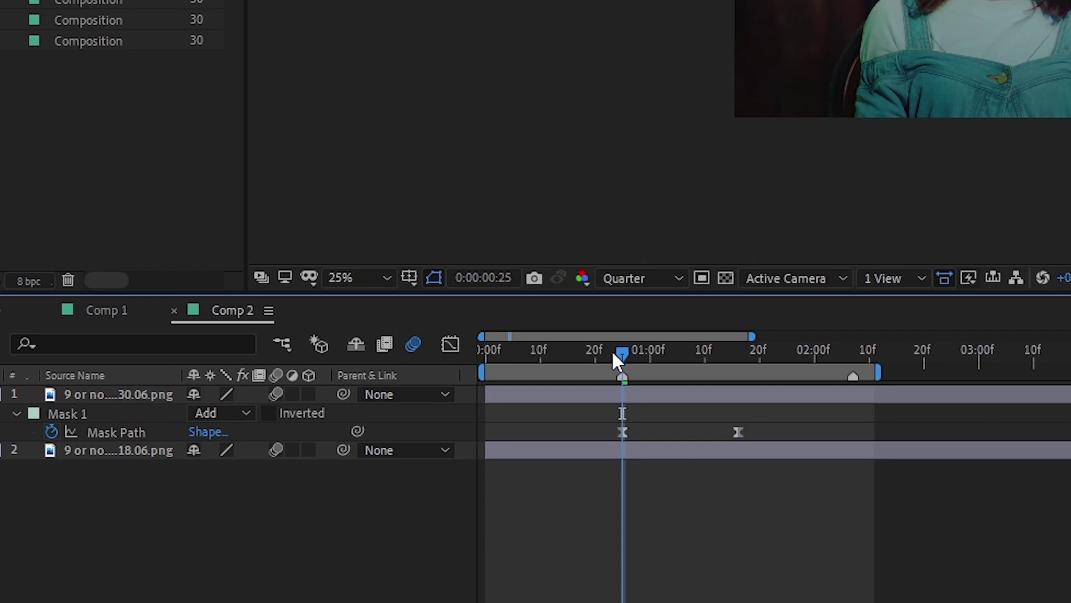
- Preview the transition and shift both Mask Path keyframes earlier, starting at about 0:00:00:20, to straddle the first marker
key(space)
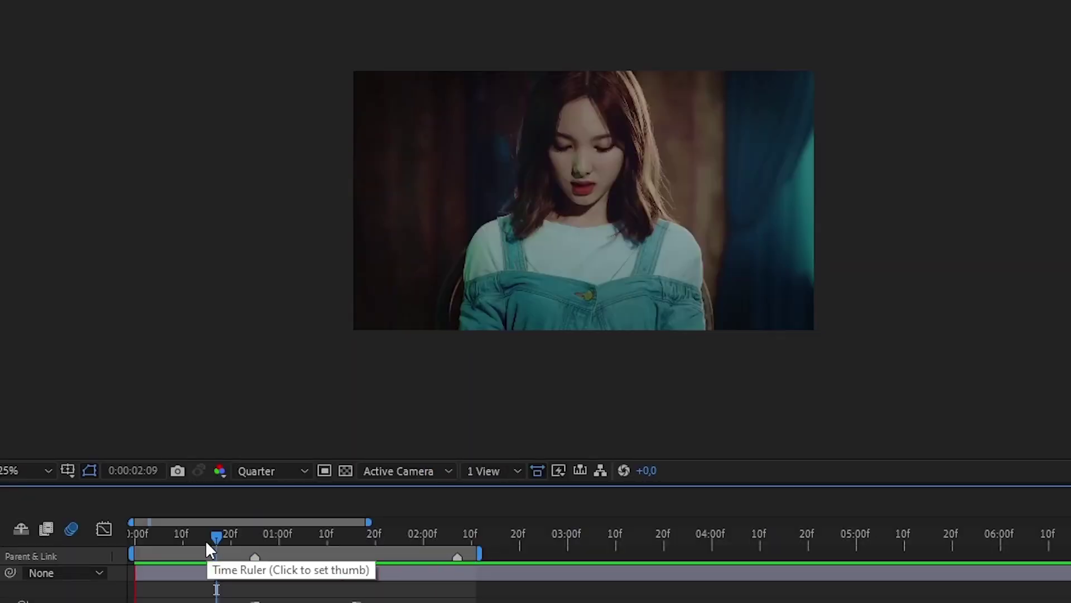
key(space)
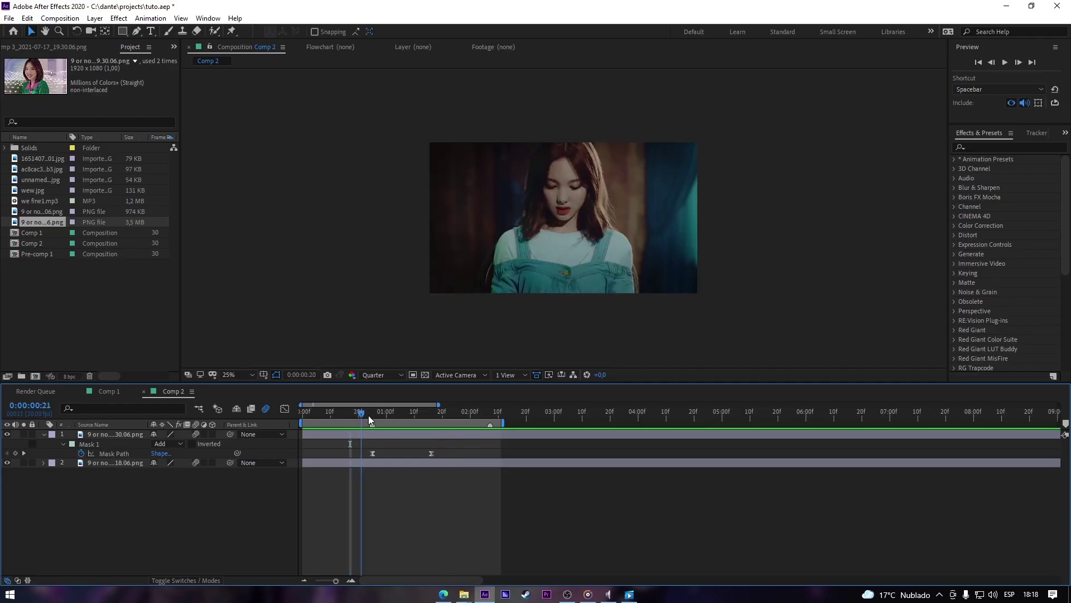
drag(368, 416, 372, 415)
drag(457, 451, 417, 454)
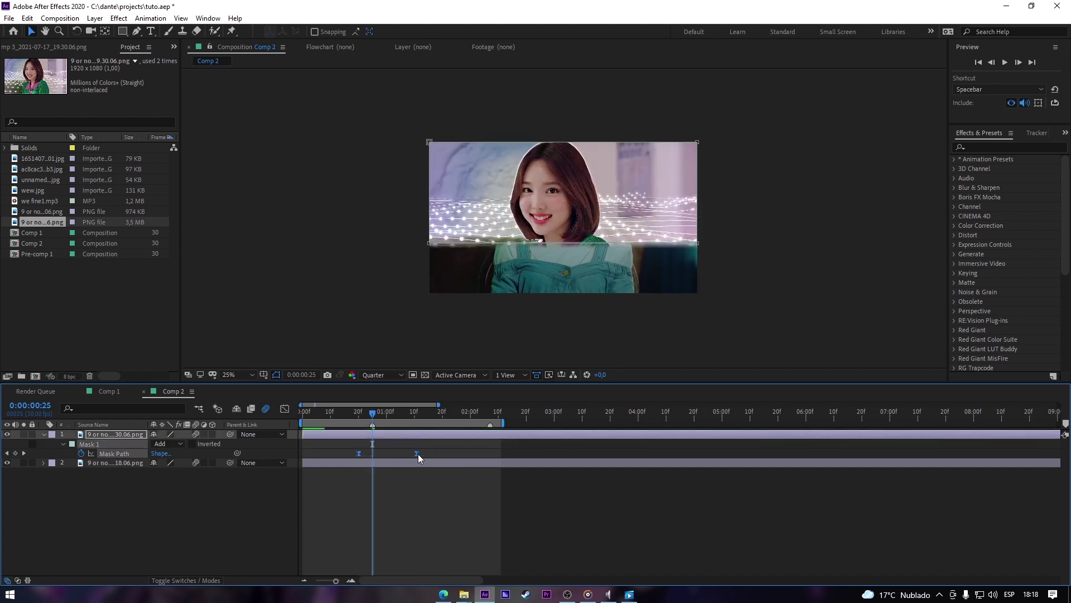
- Reshape the Mask Path speed curve so its peak falls on the first marker, and preview the transition
click(282, 409)
click(416, 549)
drag(382, 550, 393, 550)
key(space)
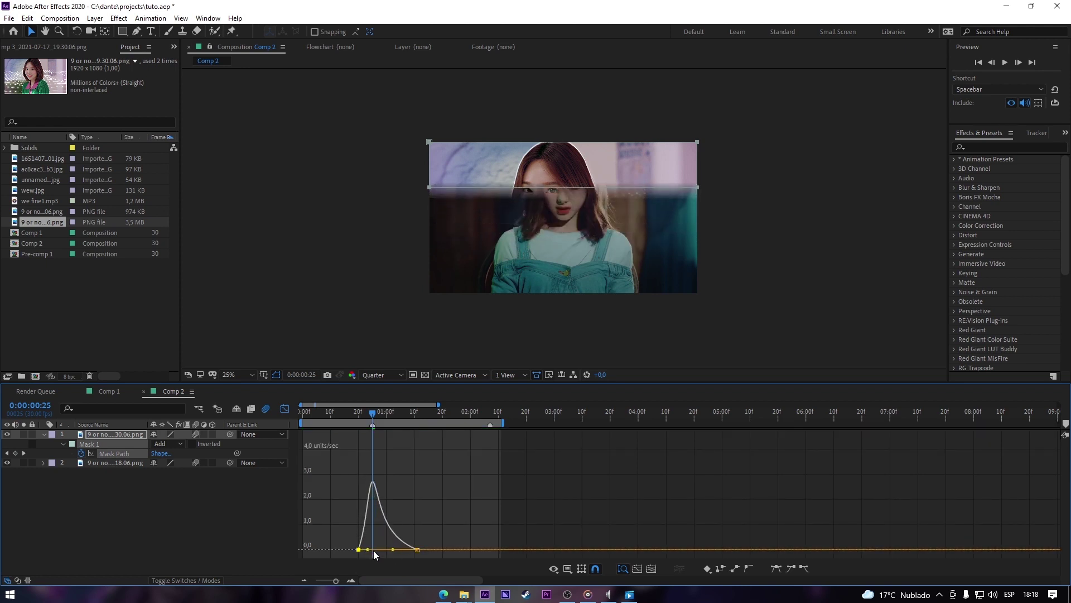
key(shift+F3)
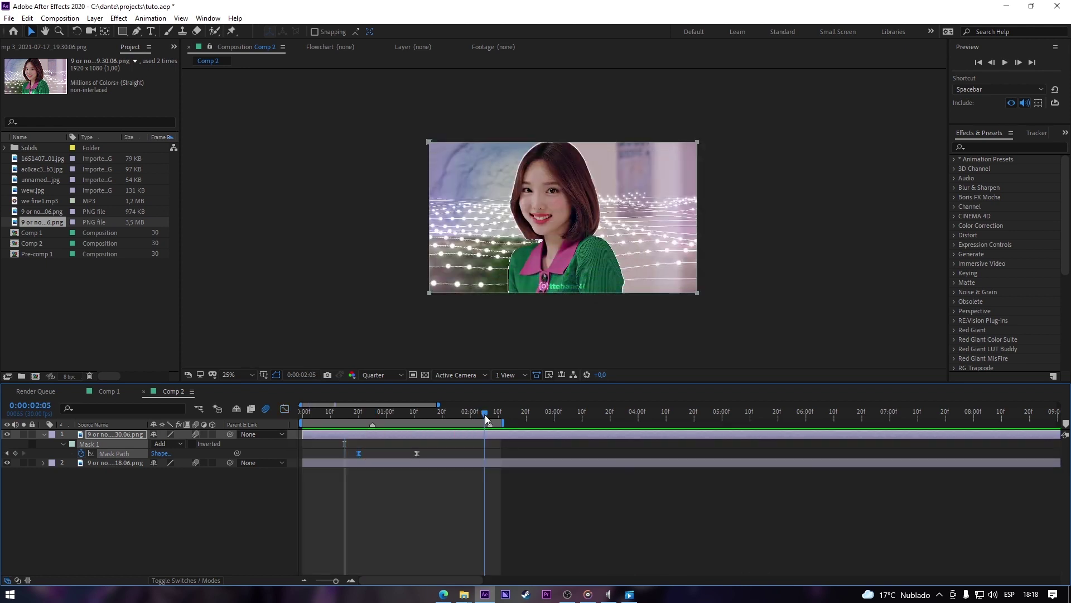
- Add wew.jpg as the uppermost layer of Comp 2 and scale it to 162%
click(43, 212)
drag(34, 190, 66, 436)
key(s)
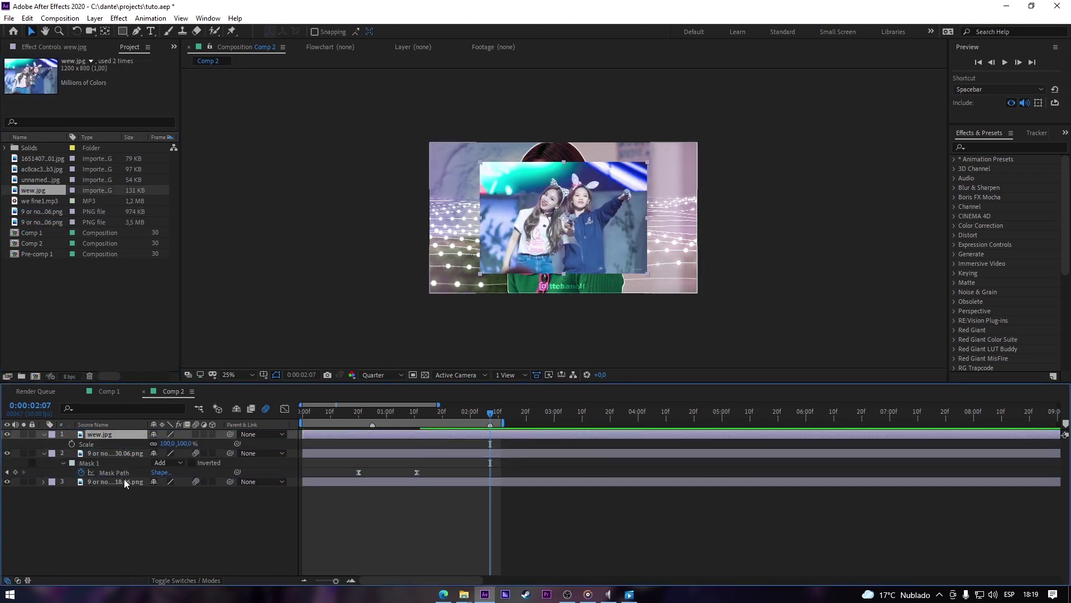
drag(167, 443, 208, 443)
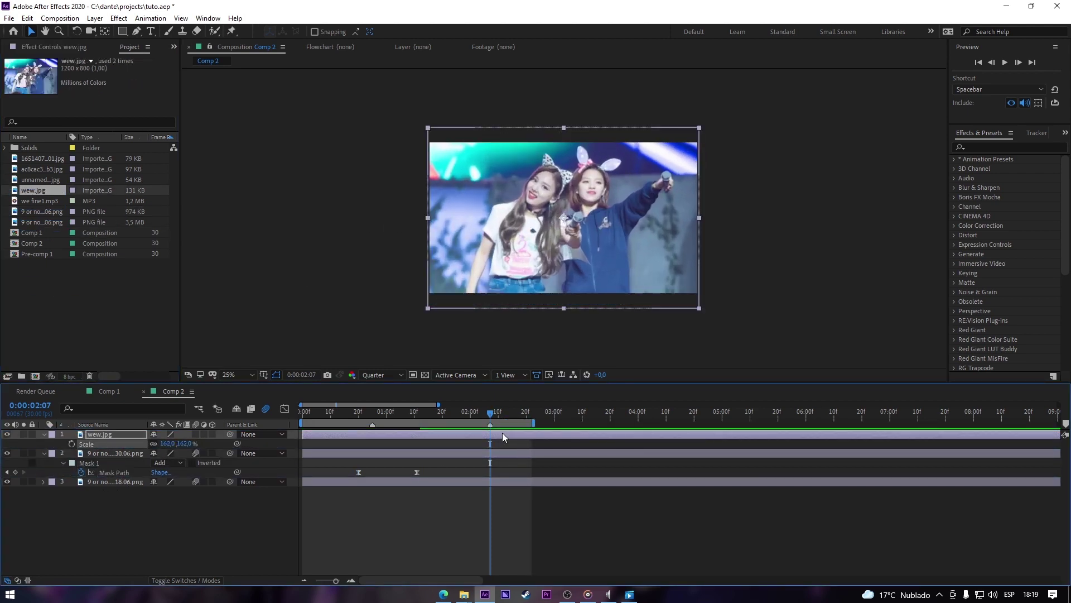
- Add a new mask to the wew.jpg layer and reveal its Mask Path property
right_click(501, 120)
mouse_move(614, 128)
click(660, 128)
key(m)
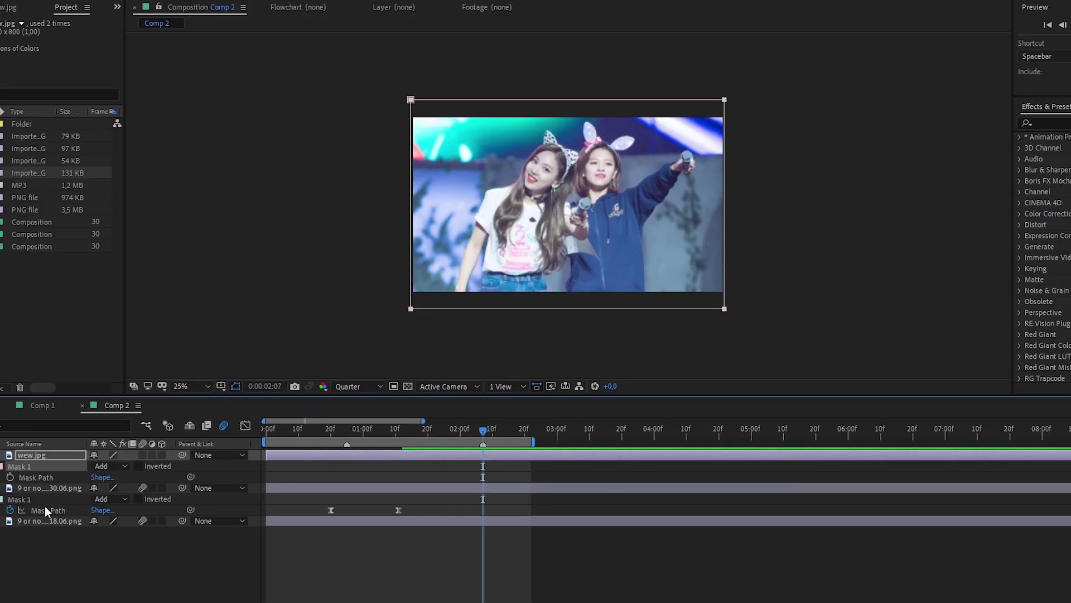
- Extend the work area past three seconds and collapse the wew.jpg mask down to its lower edge at 0:00:02:07
drag(533, 442, 575, 441)
double_click(560, 99)
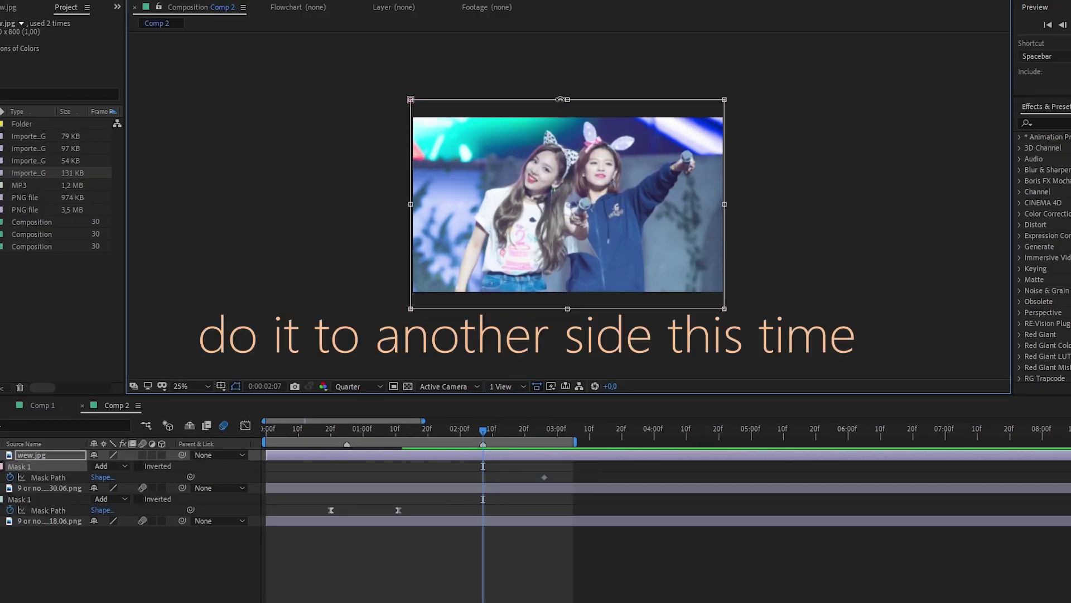
drag(568, 100, 568, 298)
click(610, 565)
- Apply Easy Ease to both wew.jpg Mask Path keyframes and reposition them on either side of the second marker
drag(559, 469, 474, 483)
key(F9)
drag(544, 477, 518, 477)
click(530, 469)
drag(518, 477, 547, 477)
drag(457, 477, 454, 478)
- Adjust the easing of the wew.jpg Mask Path keyframes in the speed graph
key(shift+F3)
click(143, 455)
drag(531, 589, 509, 589)
key(shift+F3)
- Preview both mask transitions against the timeline markers to check their timing
key(space)
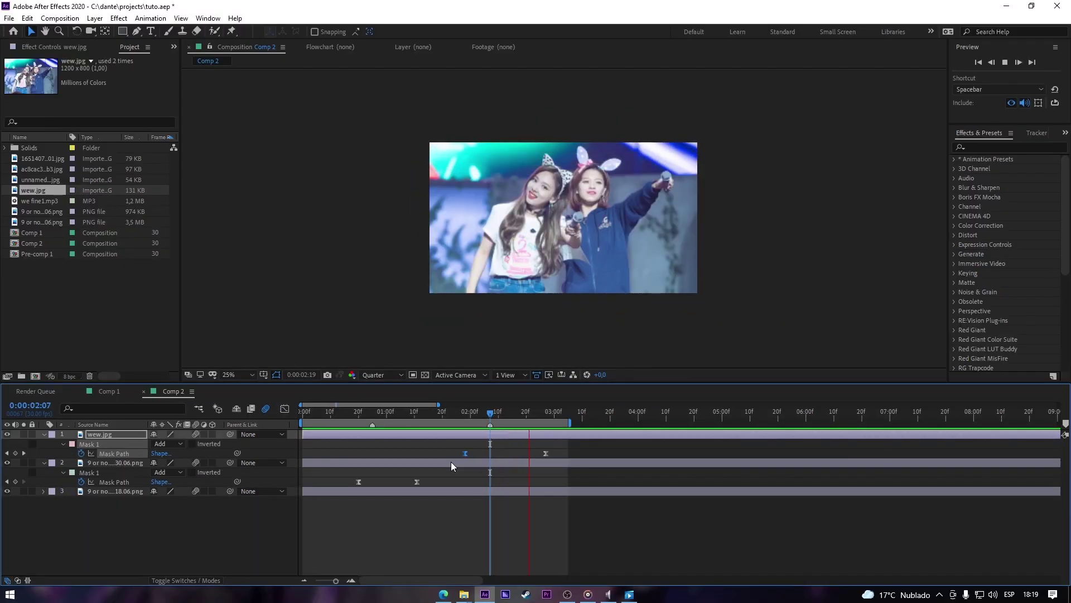
key(space)
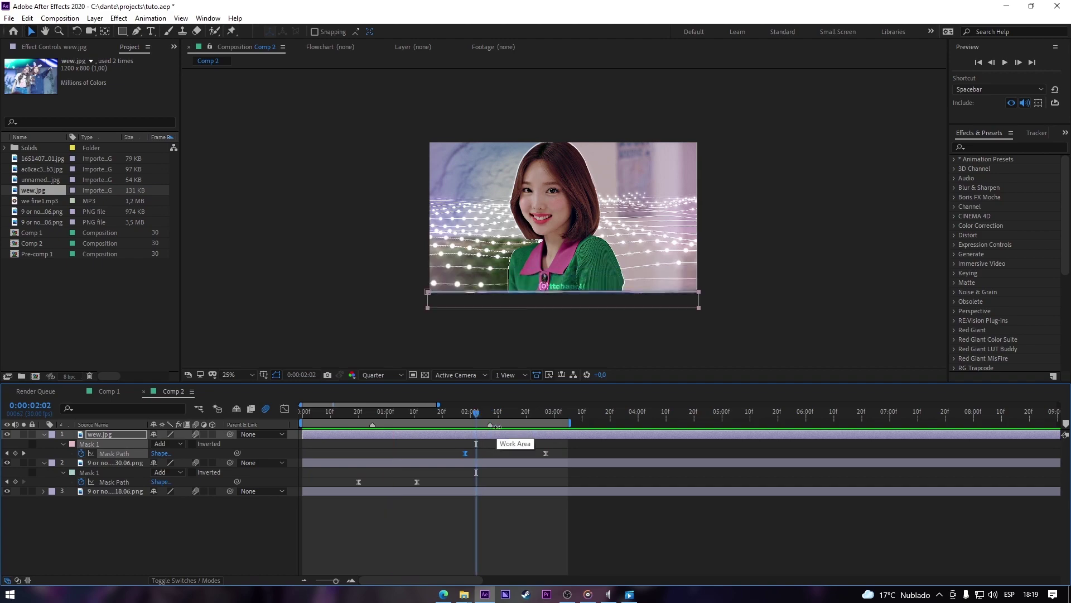
key(space)
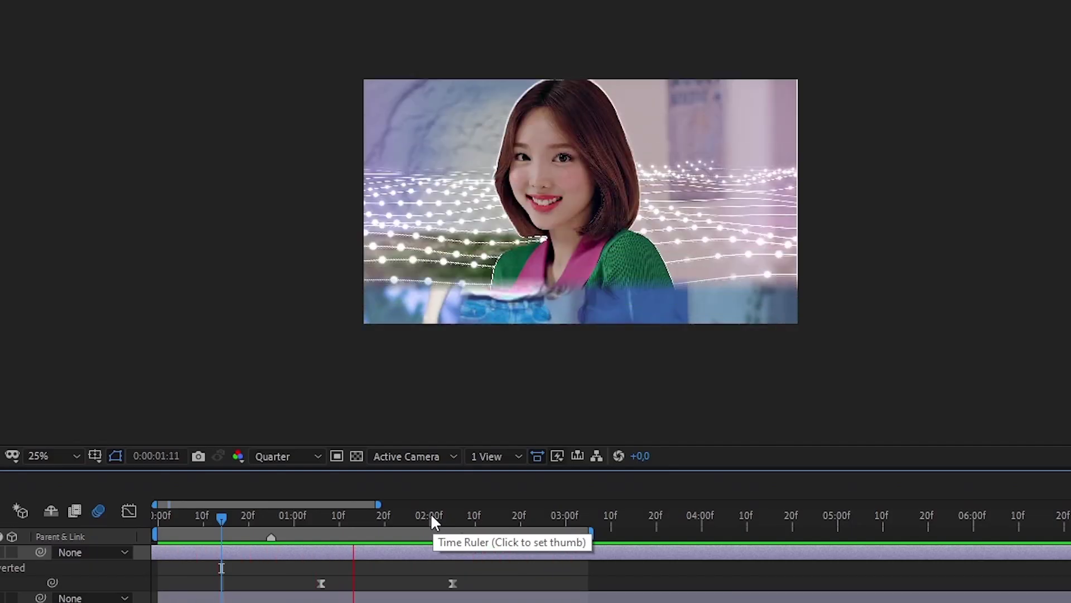
click(422, 518)
click(158, 518)
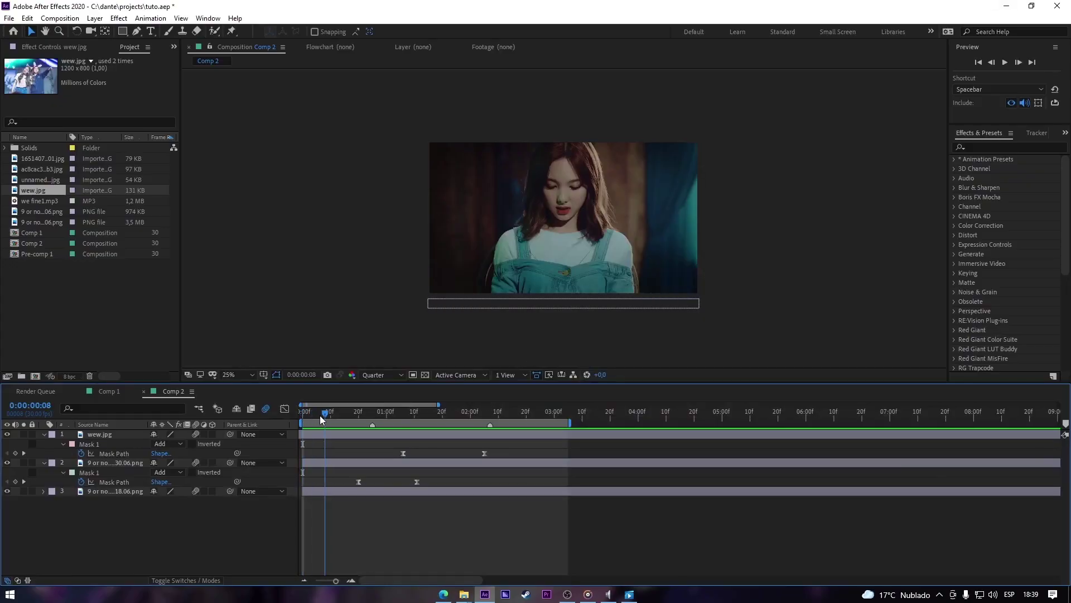
- Pre-compose all three image layers into Pre-comp 2
key(u)
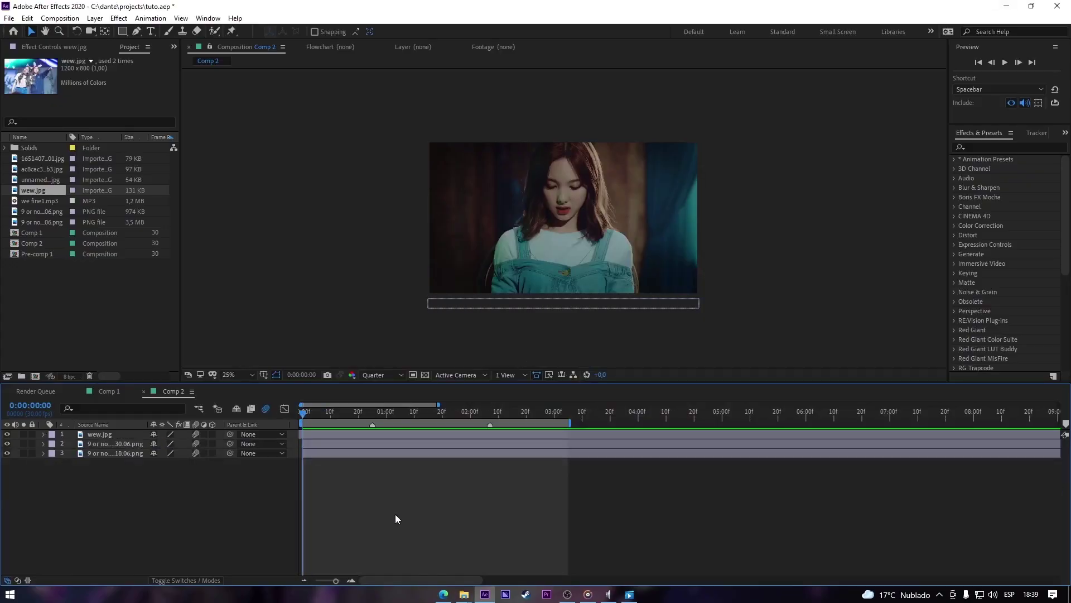
click(374, 431)
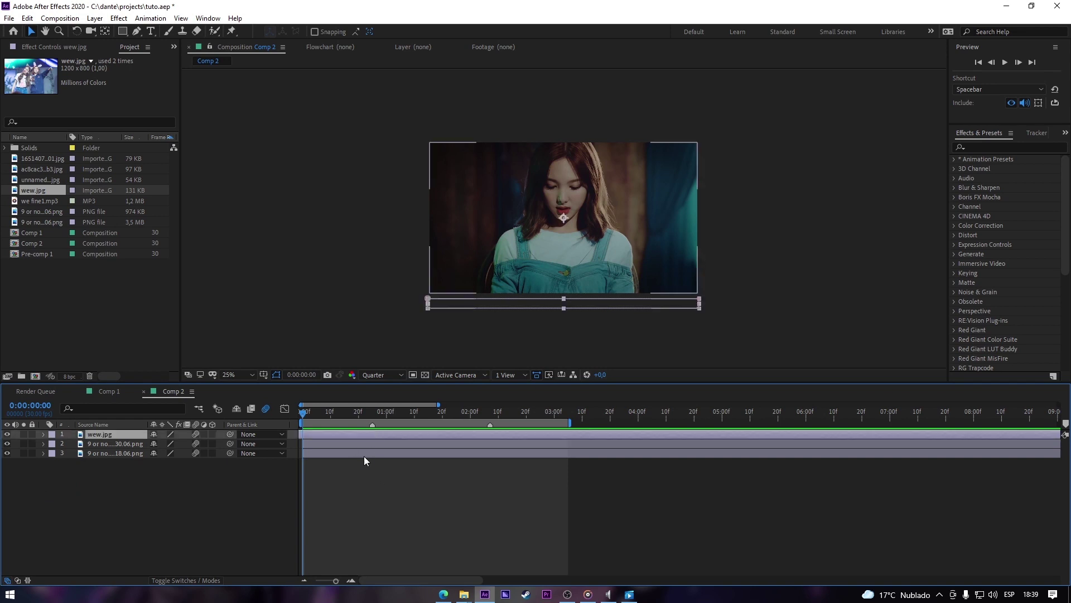
shift+click(364, 456)
key(ctrl+shift+c)
click(558, 366)
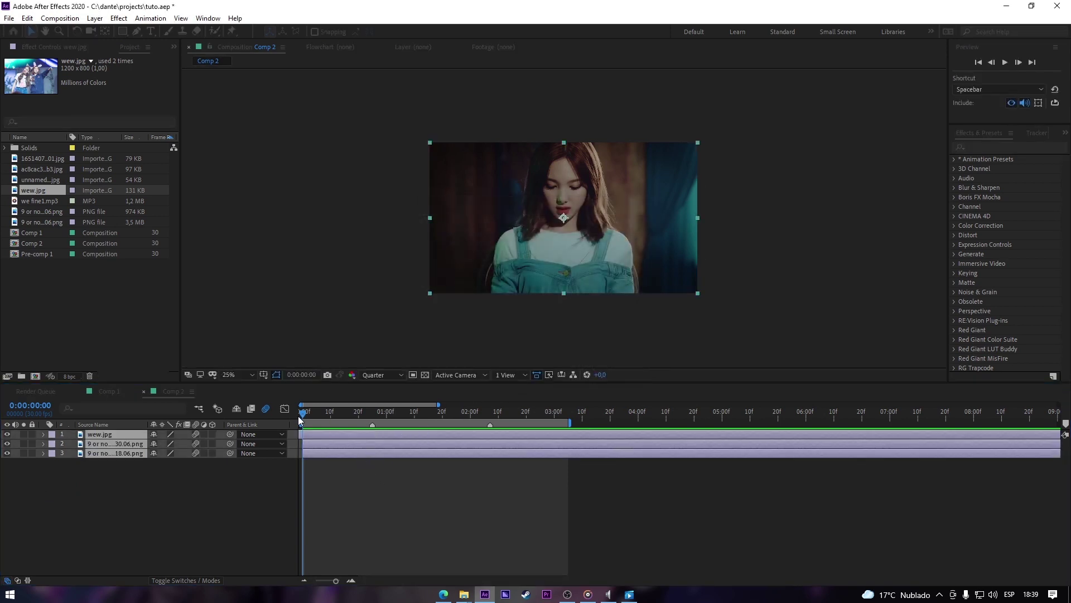
- Draw a tall rectangular mask around the woman on the Pre-comp 2 layer, spanning the full frame height
drag(314, 415, 359, 415)
click(122, 31)
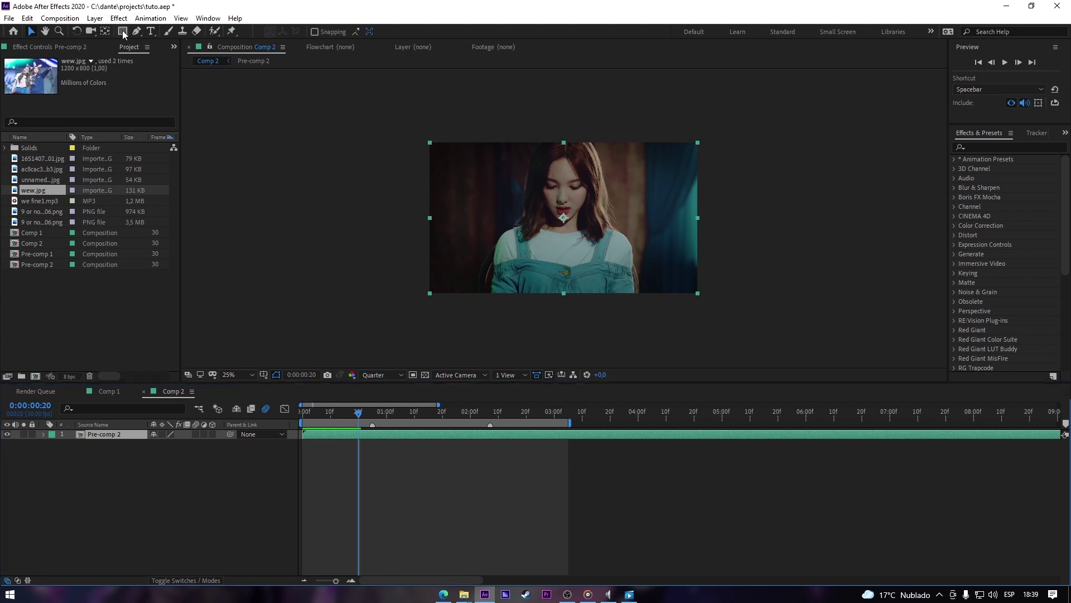
drag(497, 128, 629, 307)
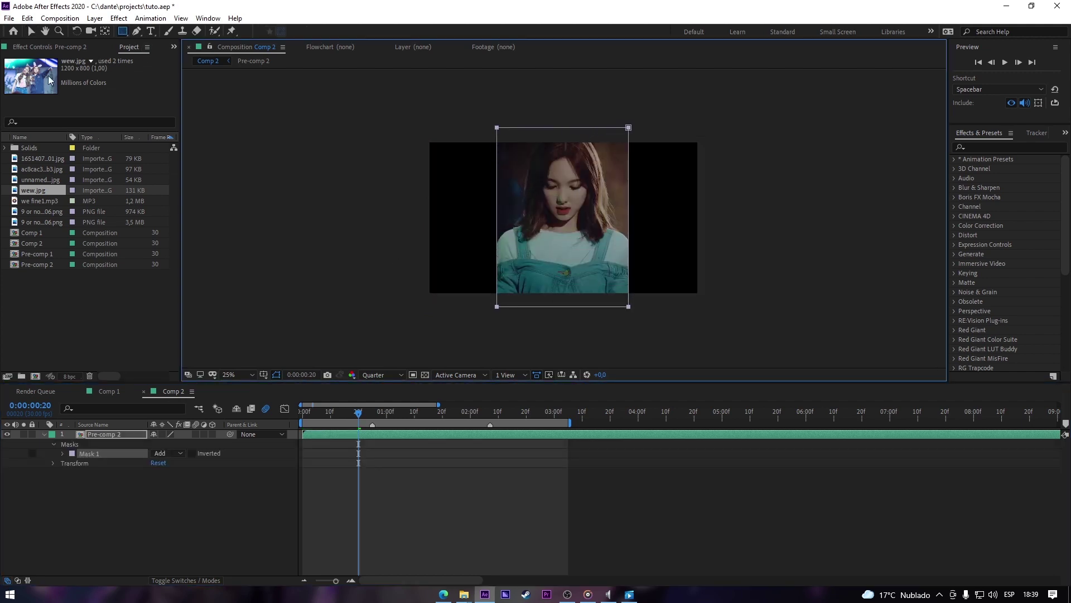
click(34, 31)
key(space)
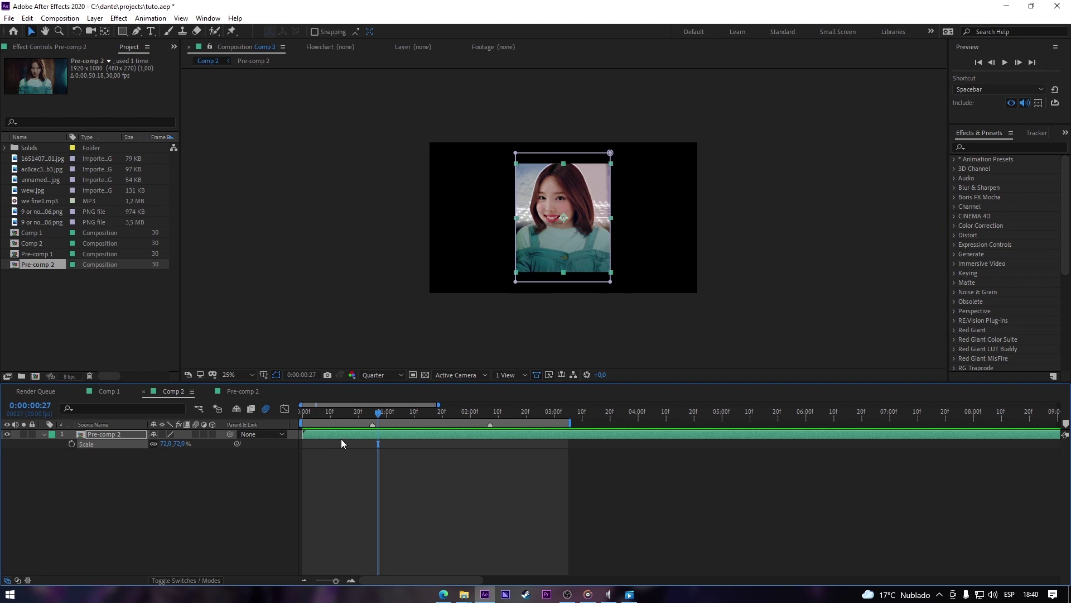
- Position the Pre-comp 2 layer at 560, 540, and place a duplicate of it at 1390, 540
key(p)
drag(156, 443, 3, 452)
drag(158, 443, 583, 406)
key(ctrl+d)
key(p)
click(438, 523)
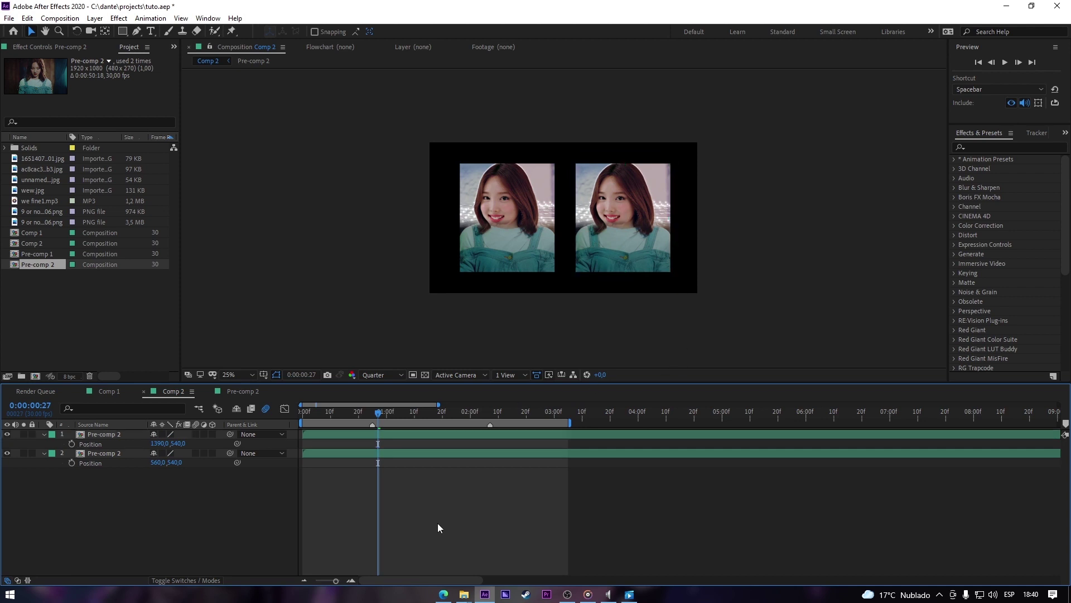
- Adjust a transform value of the Pre-comp 2 copy at 560, 540 and preview the side-by-side arrangement
click(406, 453)
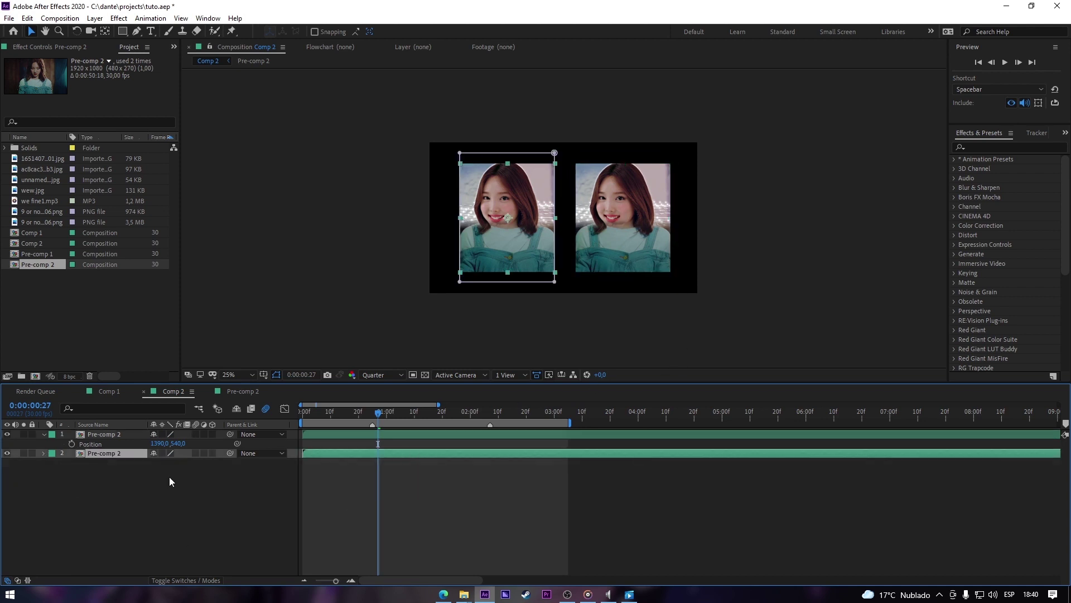
drag(163, 469, 143, 469)
click(351, 542)
key(space)
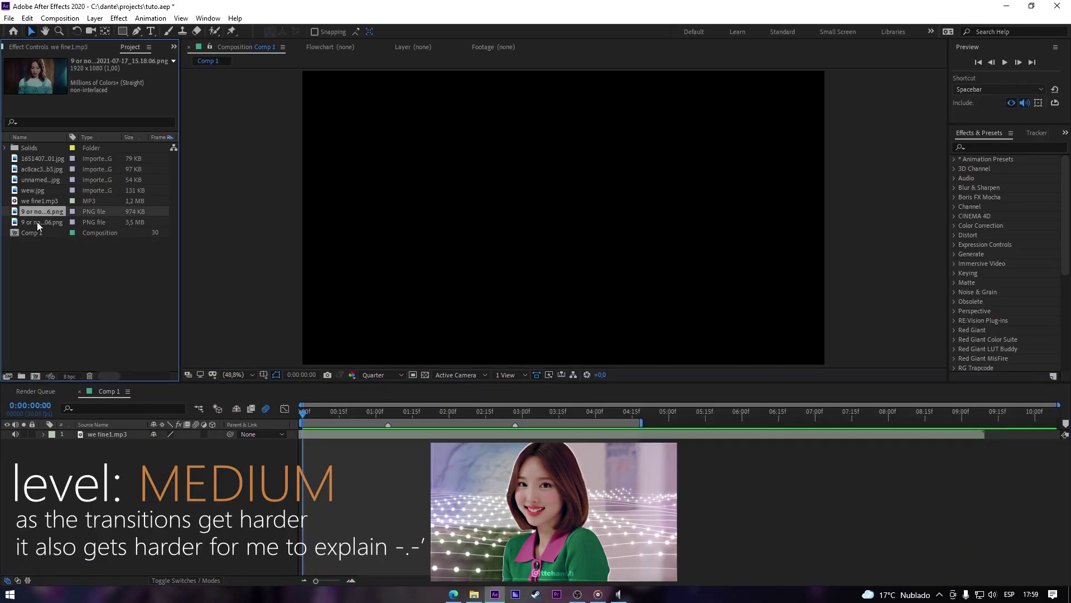
- Add the 19.30.06.png image to Comp 1 above we fine1.mp3 and stack the 15.18.06.png image on top of it
click(40, 222)
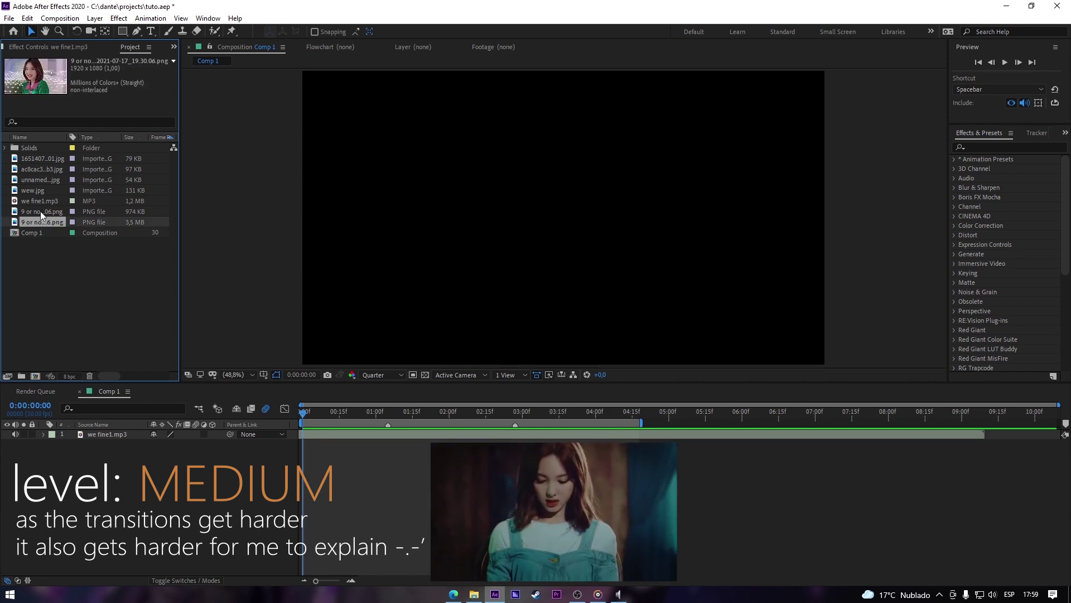
drag(39, 221, 49, 434)
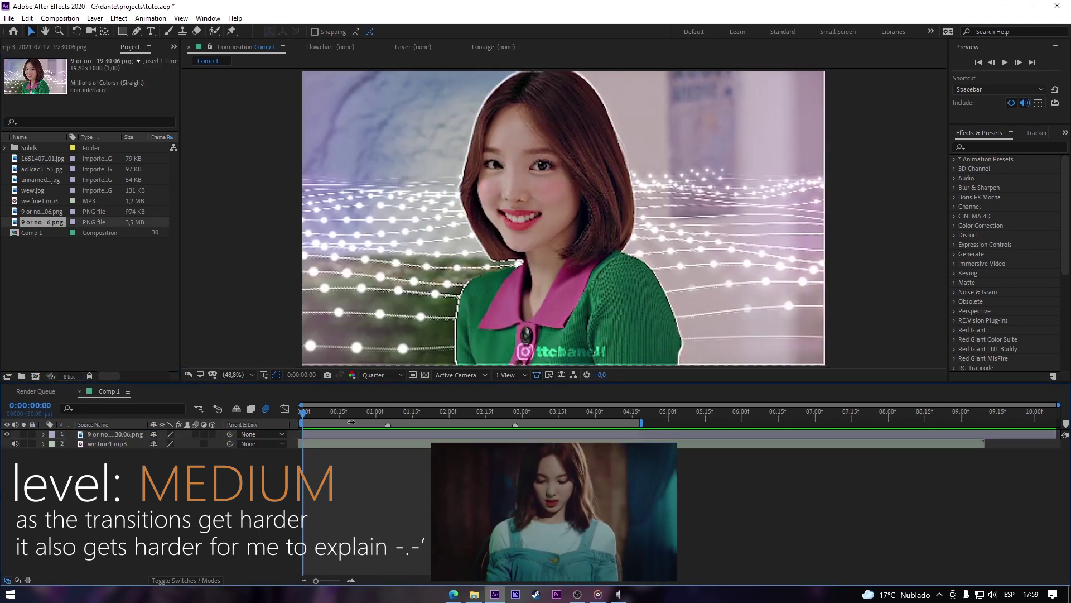
drag(303, 413, 357, 414)
key(space)
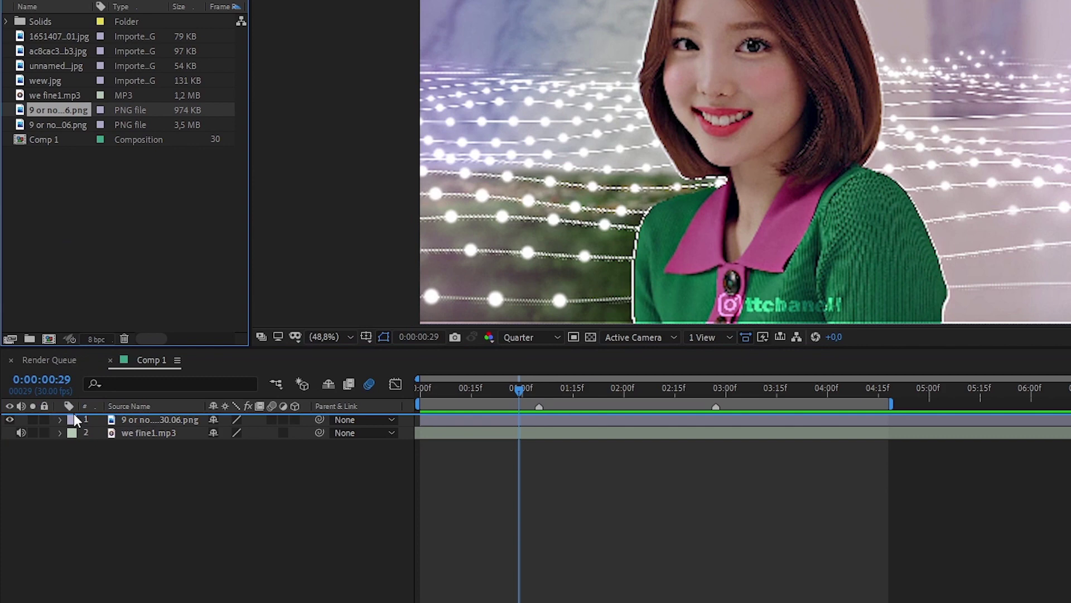
drag(74, 414, 75, 417)
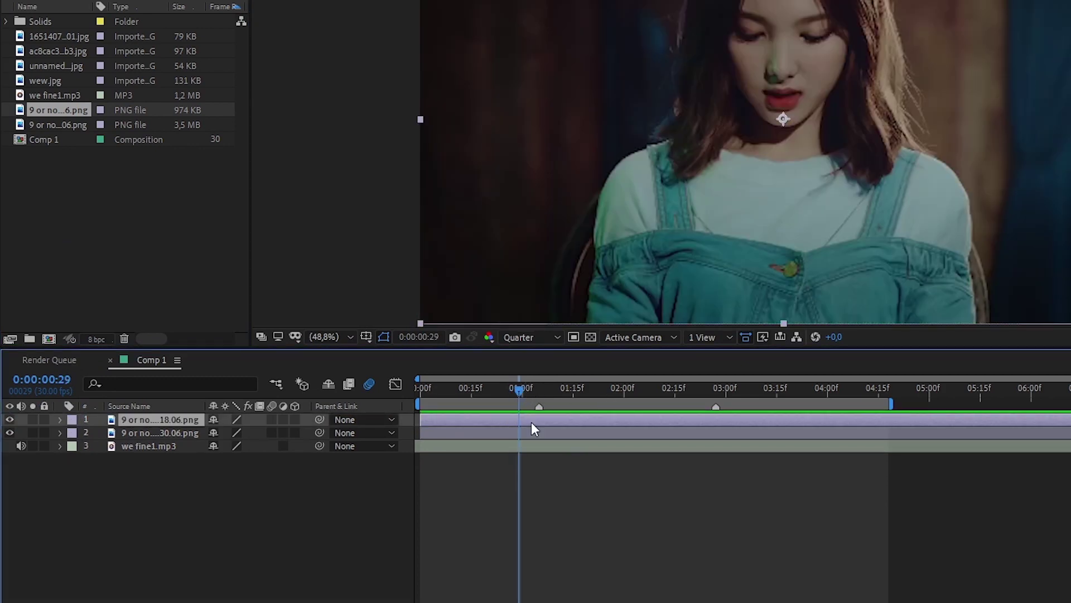
- Trim the start of the 15.18.06.png layer so it begins shortly before the first marker
key(ctrl+shift+d)
key(Delete)
mouse_move(513, 395)
mouse_down()
mouse_move(531, 394)
mouse_move(462, 400)
mouse_move(561, 393)
mouse_move(510, 395)
mouse_move(554, 398)
mouse_move(532, 396)
mouse_up()
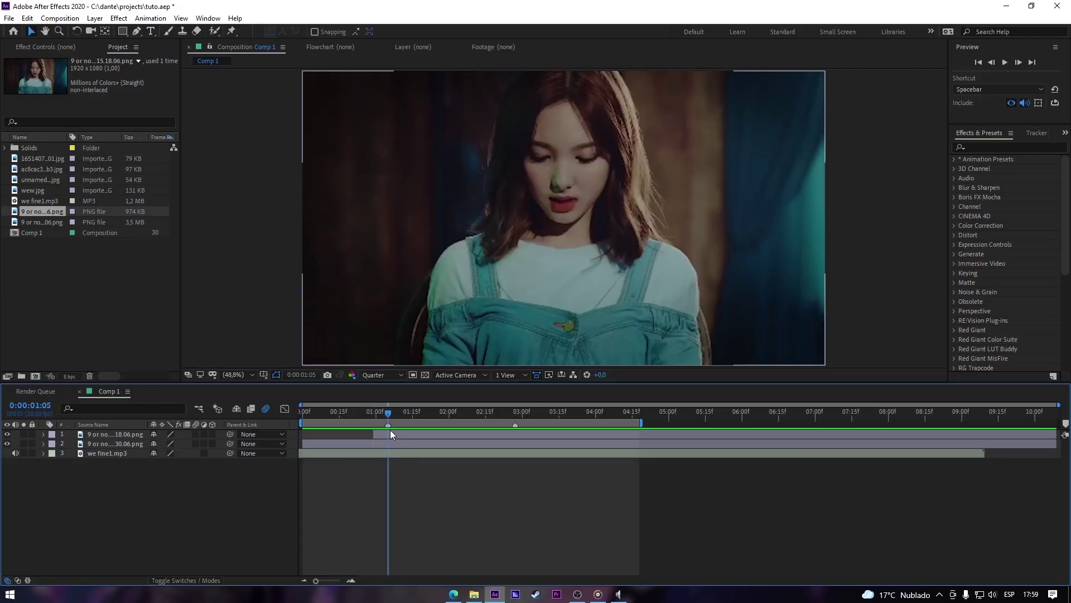
click(328, 582)
click(333, 581)
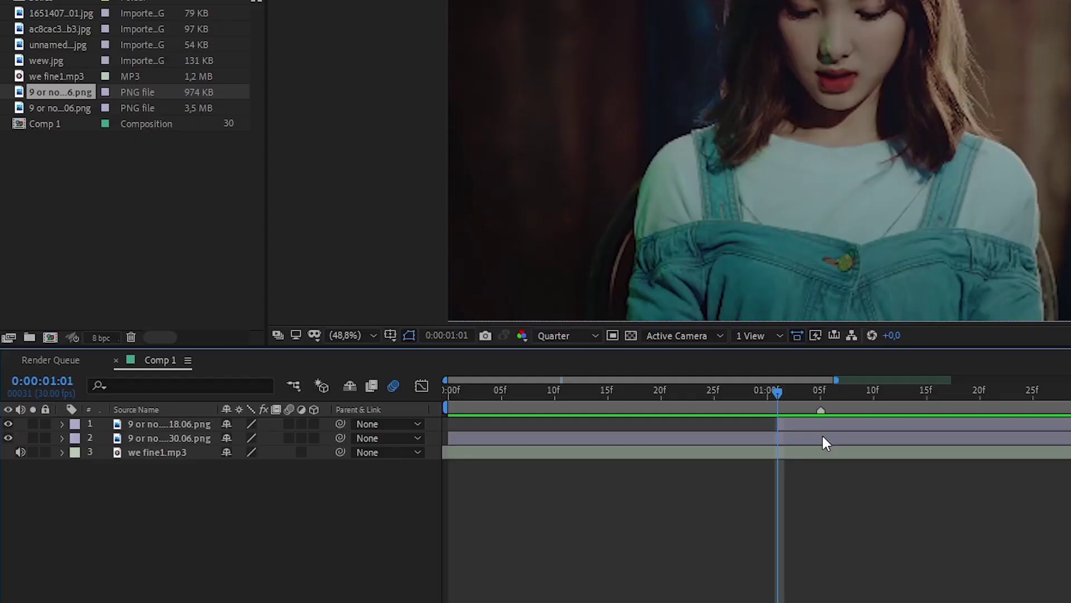
- Keyframe the 15.18.06.png layer's opacity from 0% at 0:00:01:01 to 100% at 0:00:01:09
click(544, 434)
key(t)
click(101, 437)
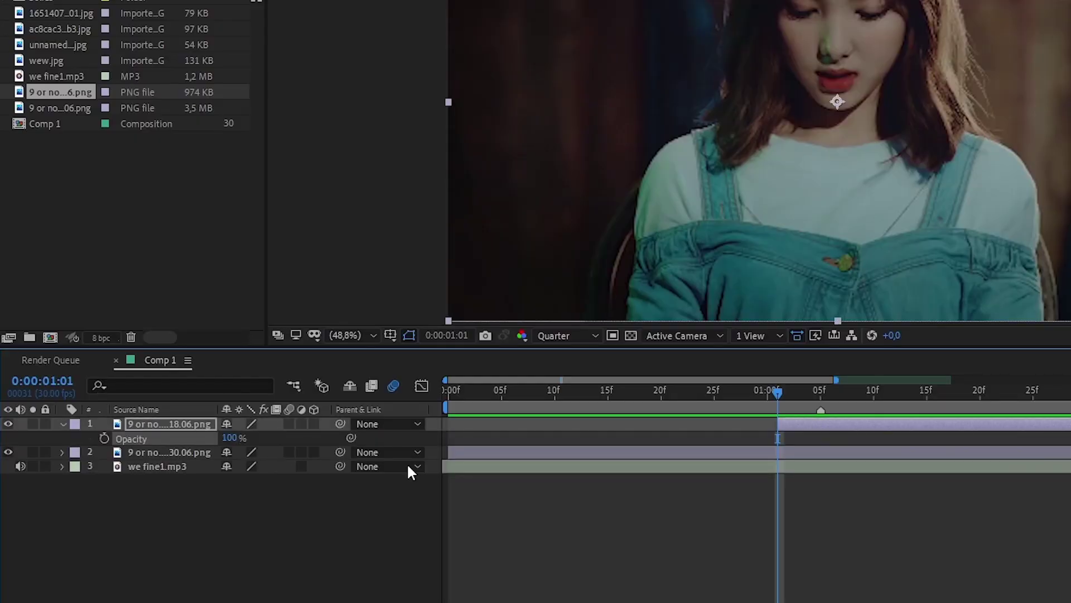
click(104, 438)
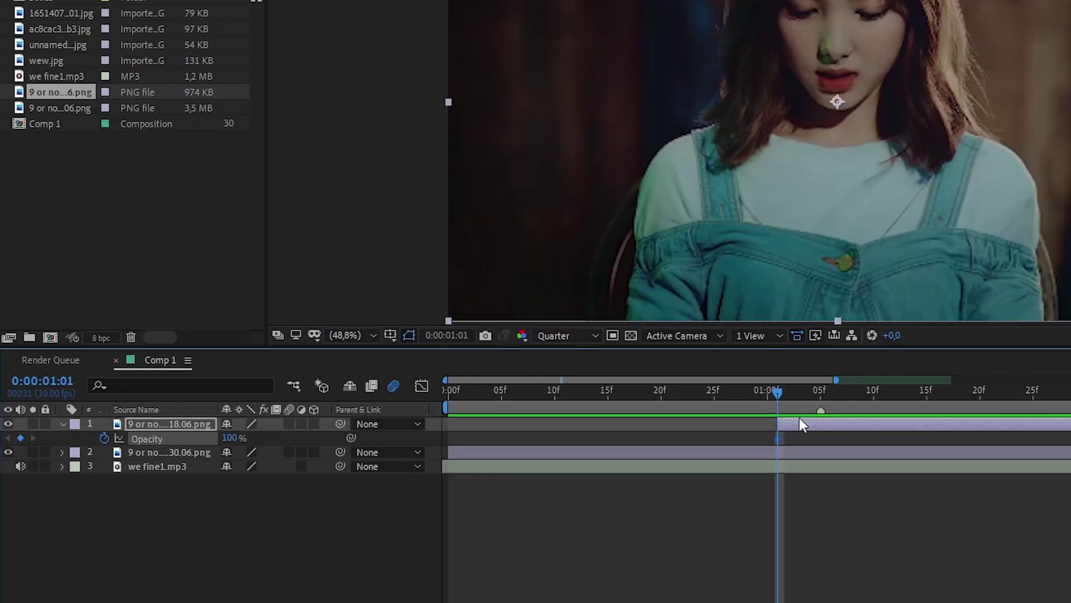
drag(779, 439, 862, 441)
click(811, 424)
key(F2)
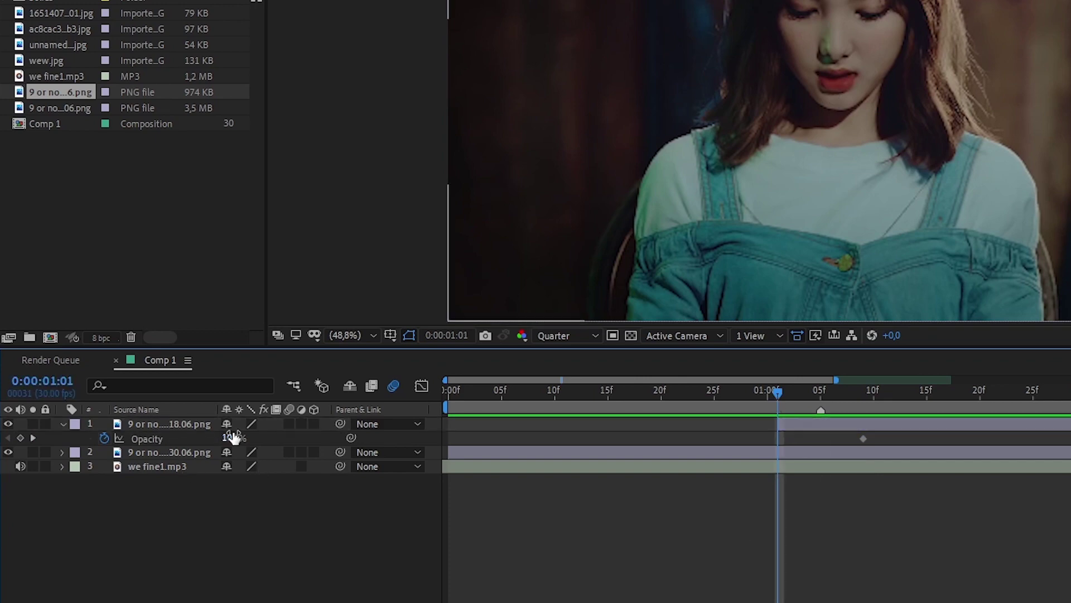
drag(237, 438, 206, 439)
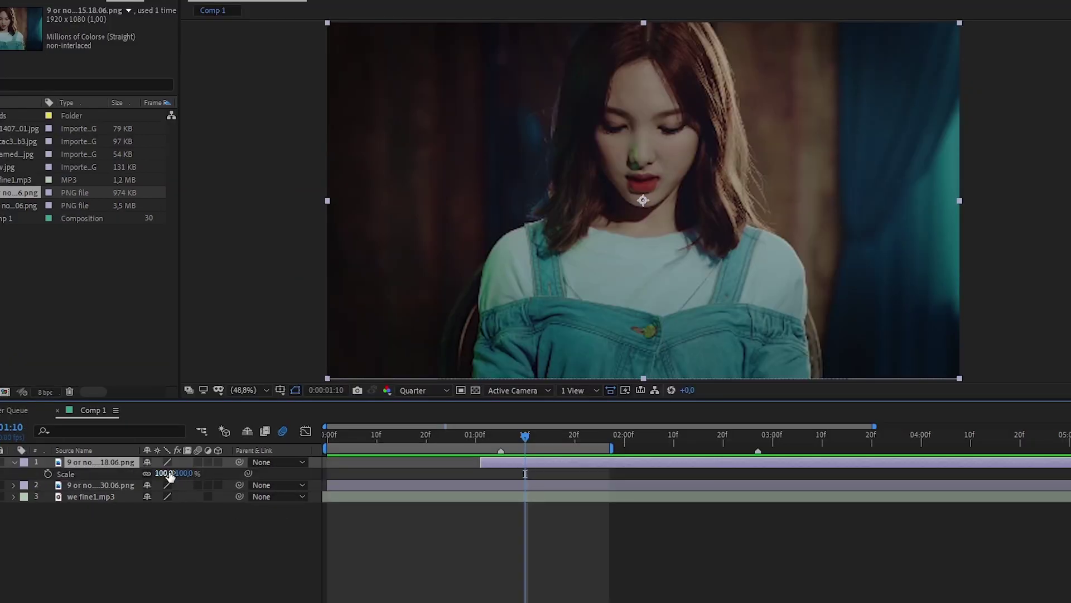
- Scale the 15.18.06.png layer to 60% and apply Motion Tile with output width 240 and output height 490
drag(164, 473, 141, 472)
click(158, 474)
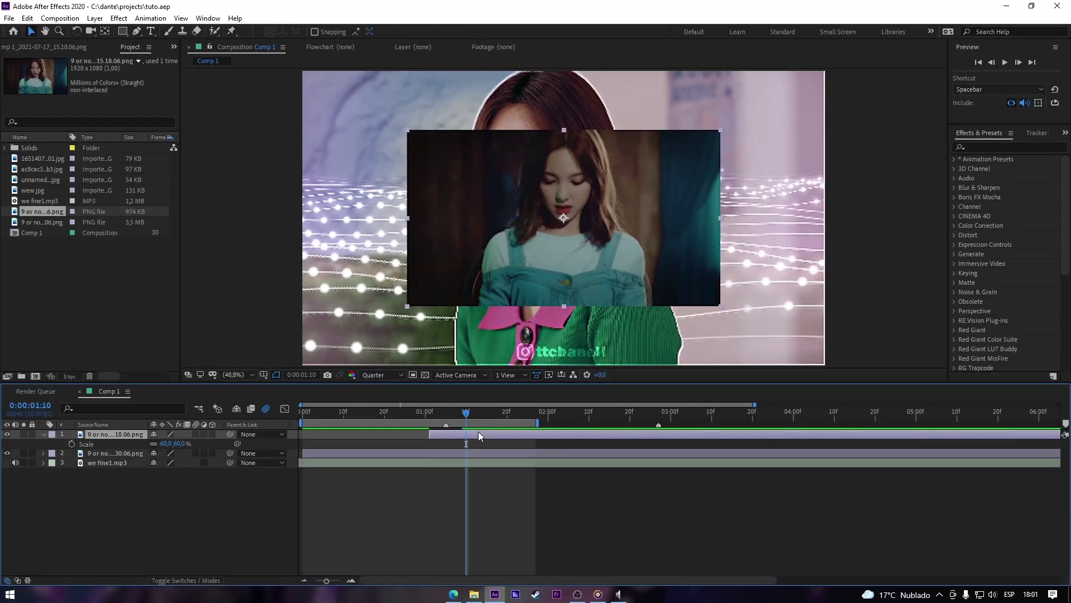
key(ctrl+space)
key(Return)
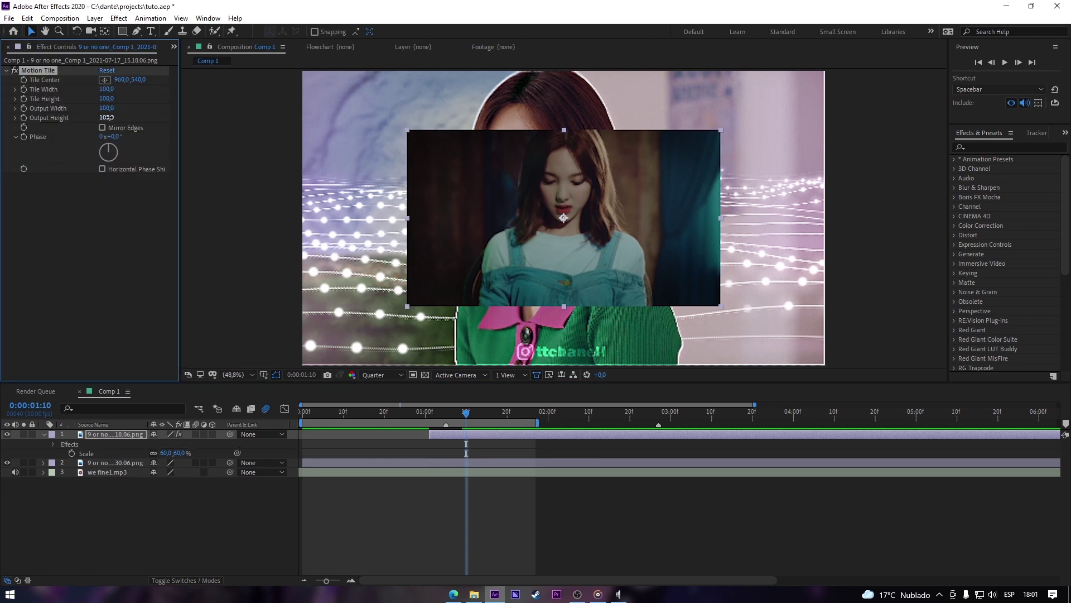
drag(106, 117, 109, 108)
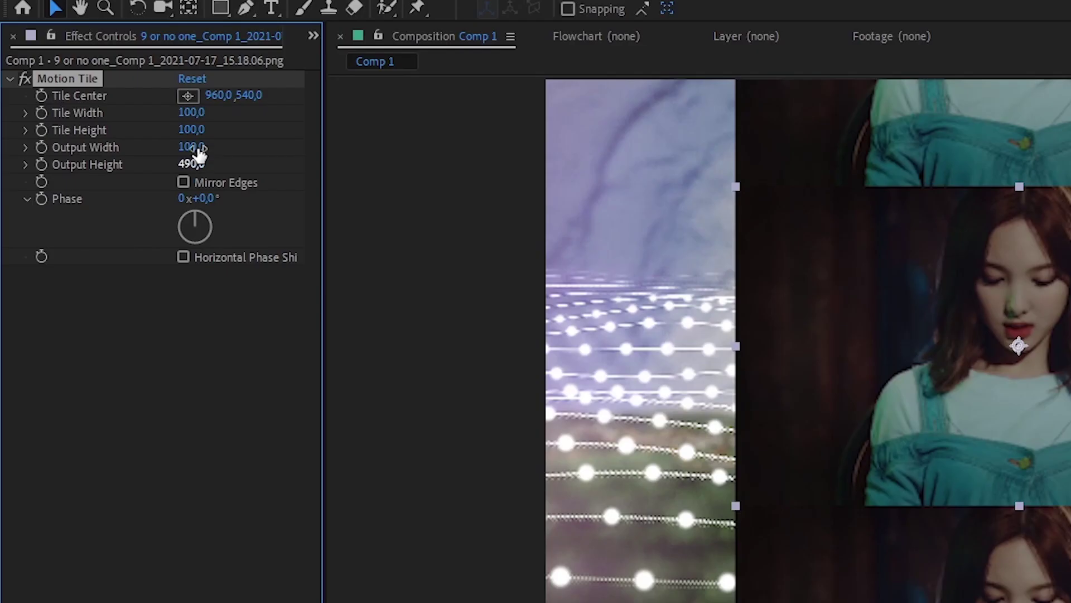
drag(111, 107, 119, 108)
click(255, 400)
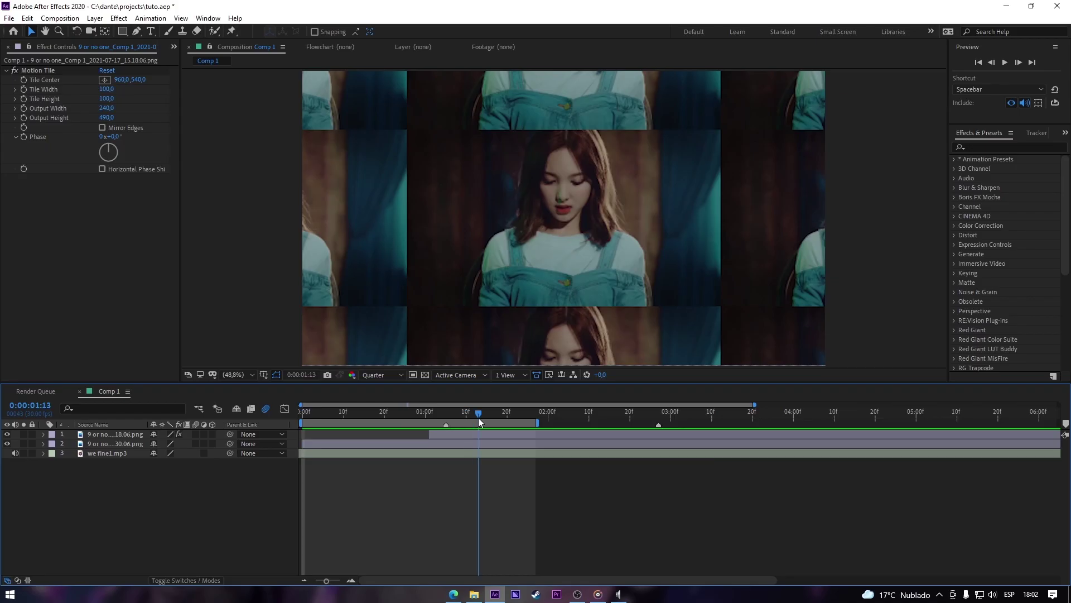
- Create a null object and parent both image layers to it
right_click(498, 369)
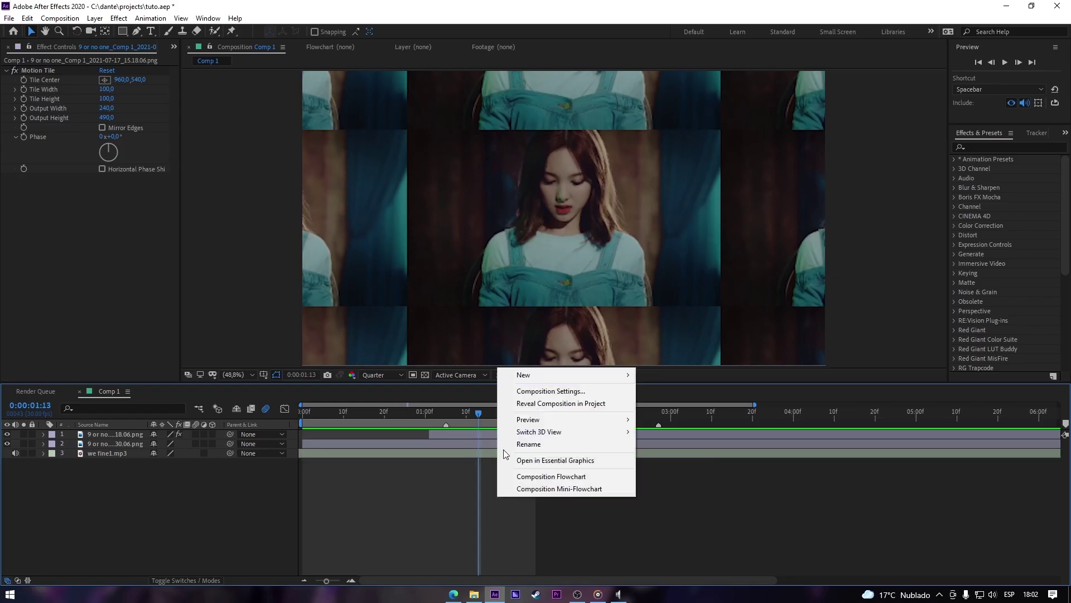
mouse_move(563, 375)
click(685, 441)
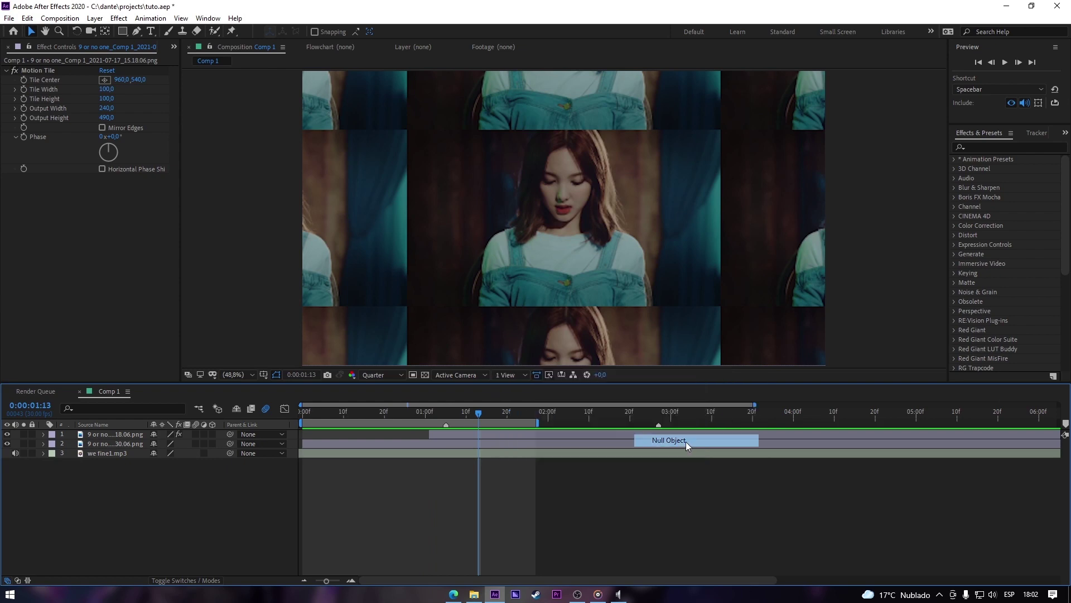
key(s)
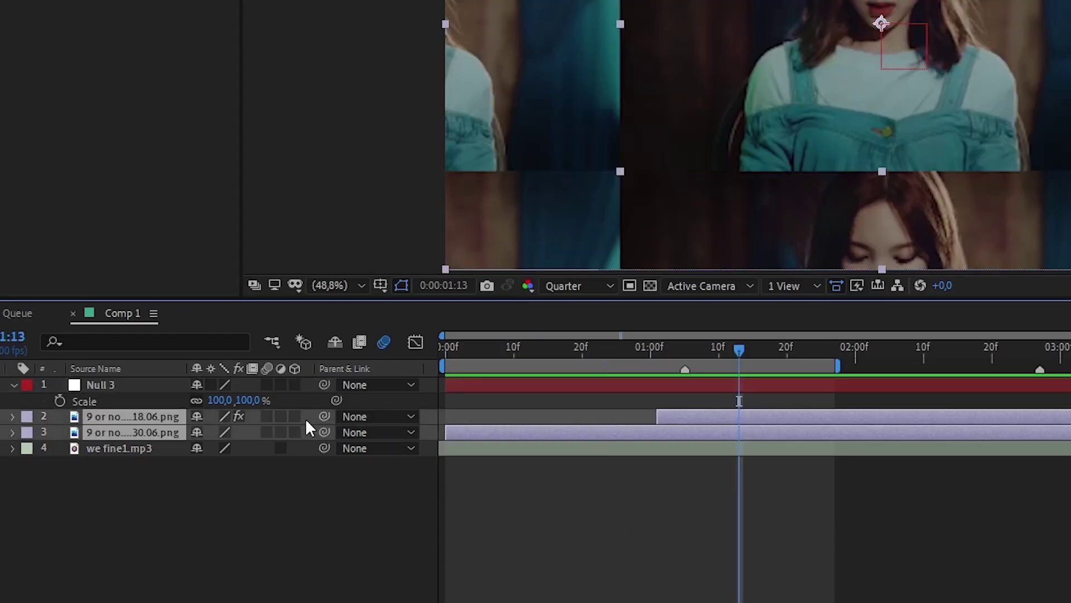
drag(321, 417, 151, 385)
click(704, 526)
key(u)
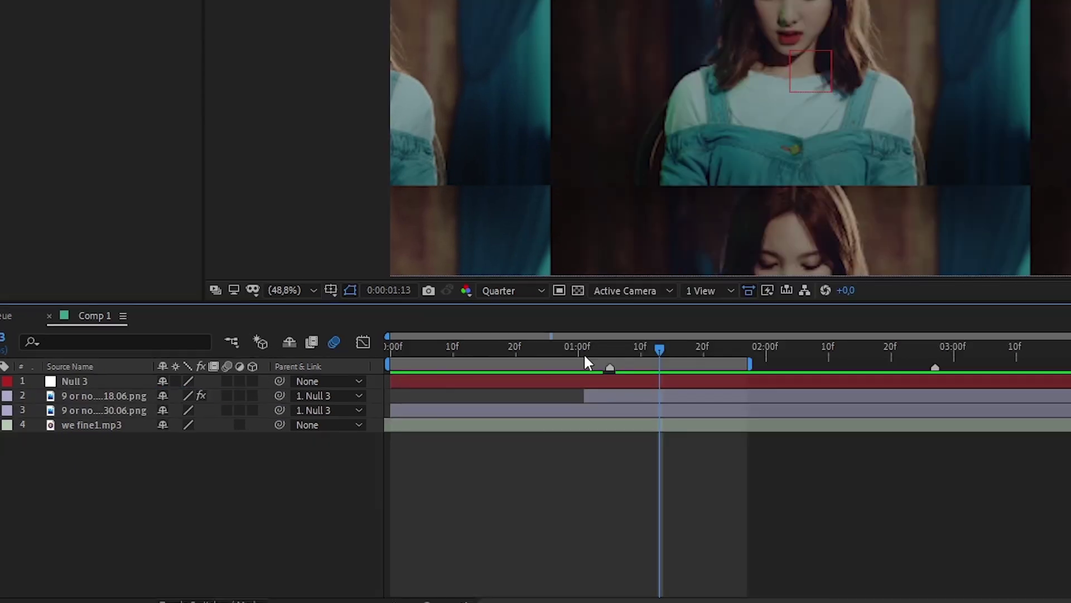
- Keyframe the null's scale from 100% at 0:00:00:23 to 167% at 0:00:01:19
drag(573, 346, 537, 368)
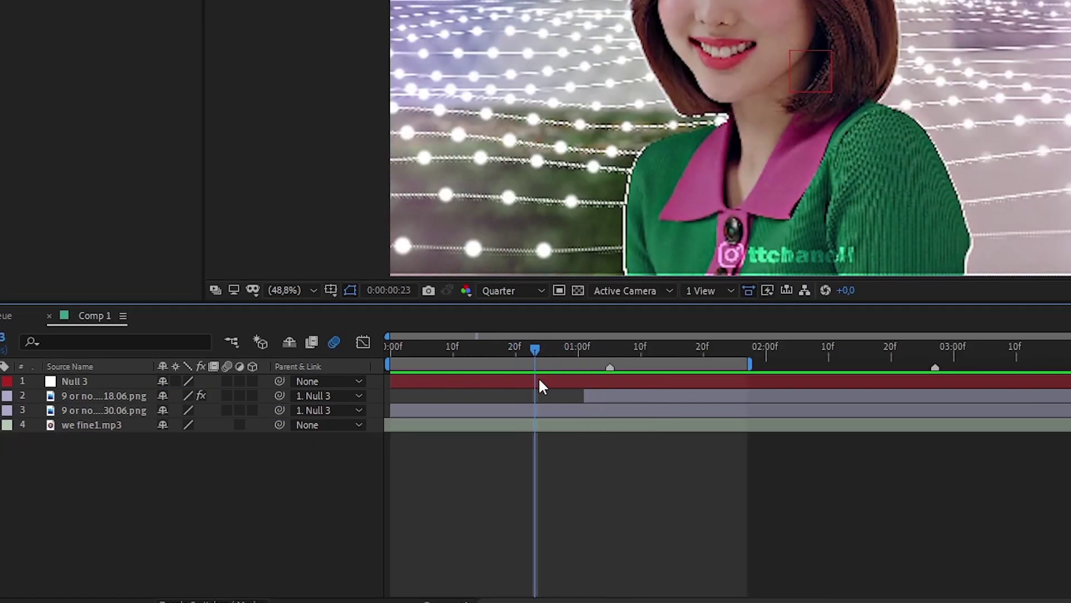
click(537, 382)
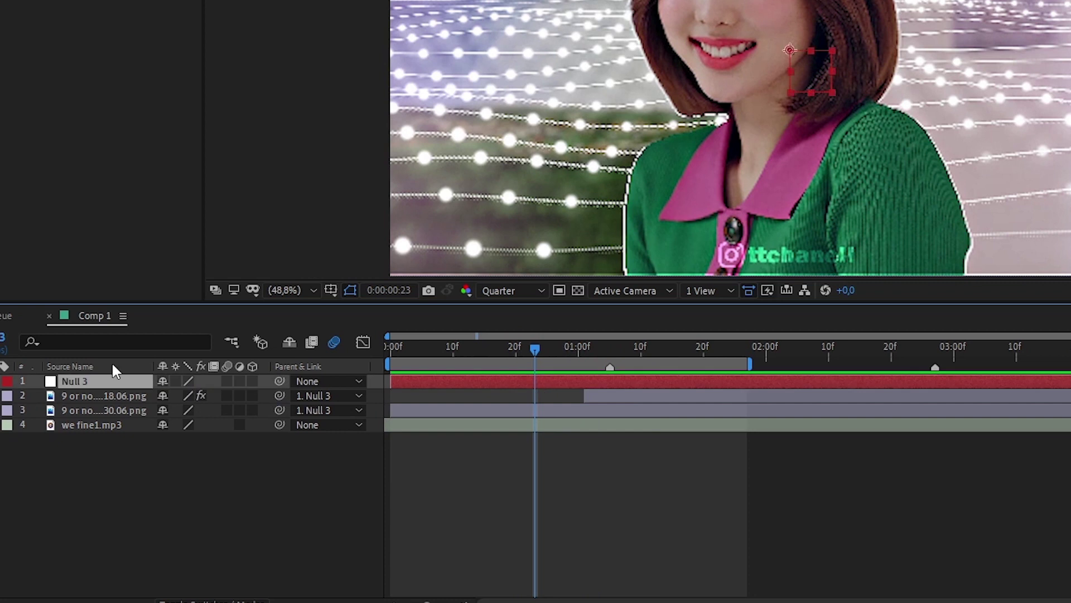
key(s)
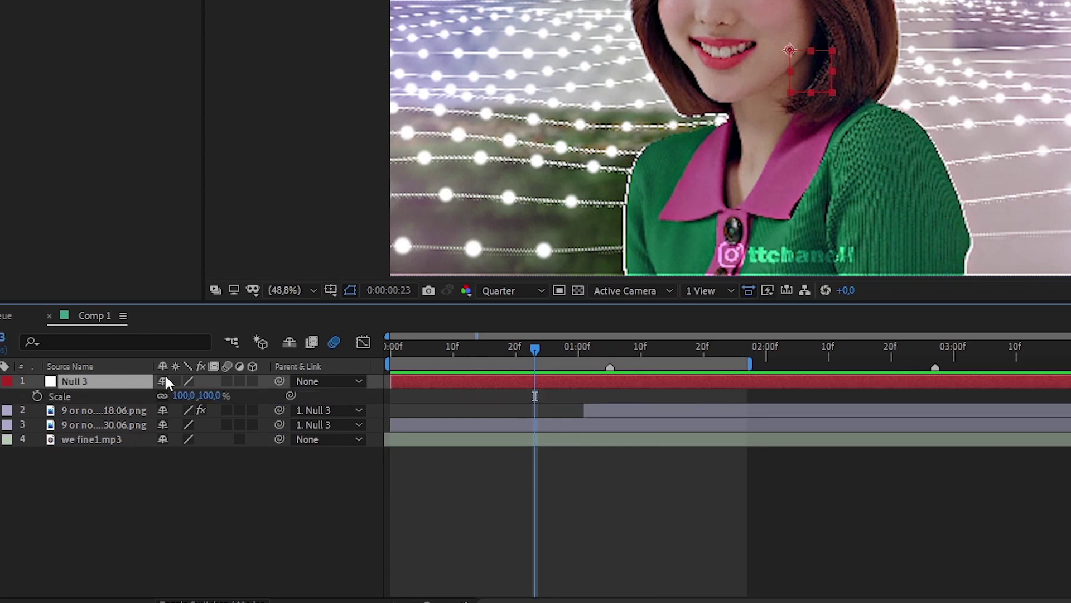
click(56, 396)
click(37, 396)
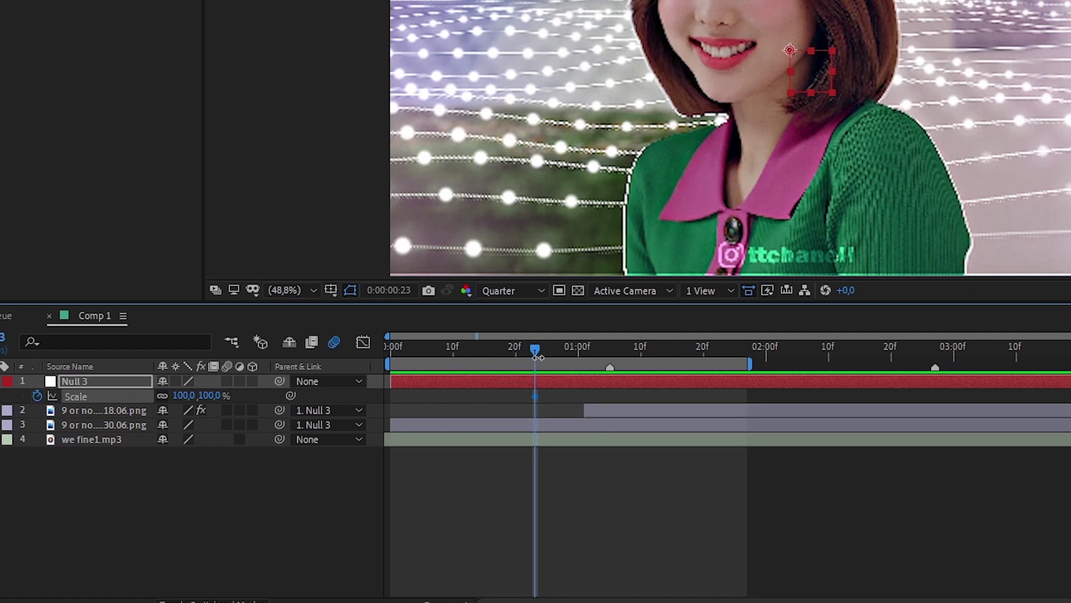
drag(561, 357, 611, 363)
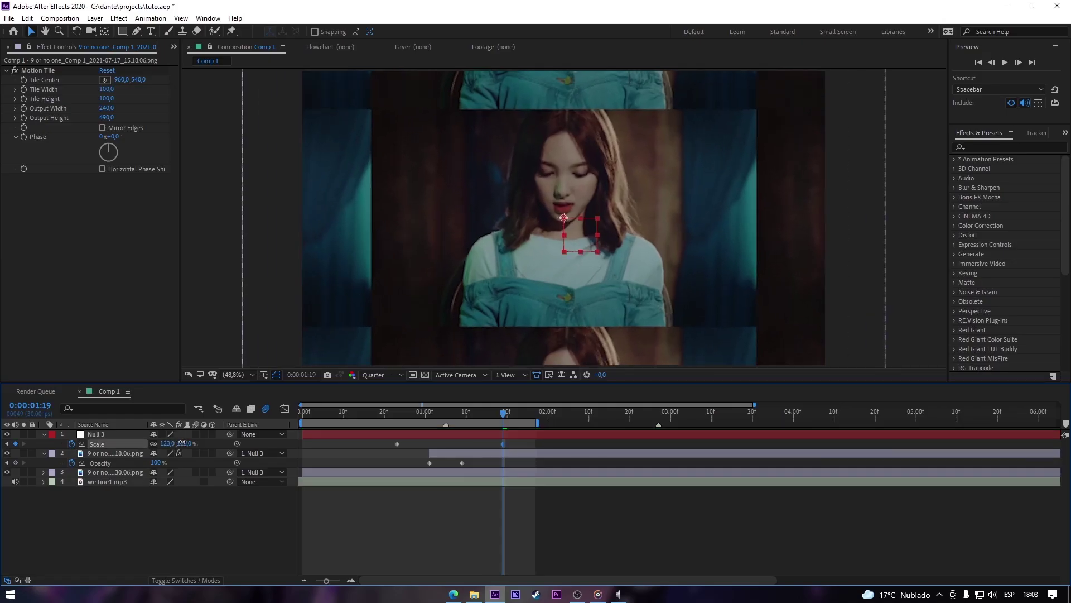
click(391, 285)
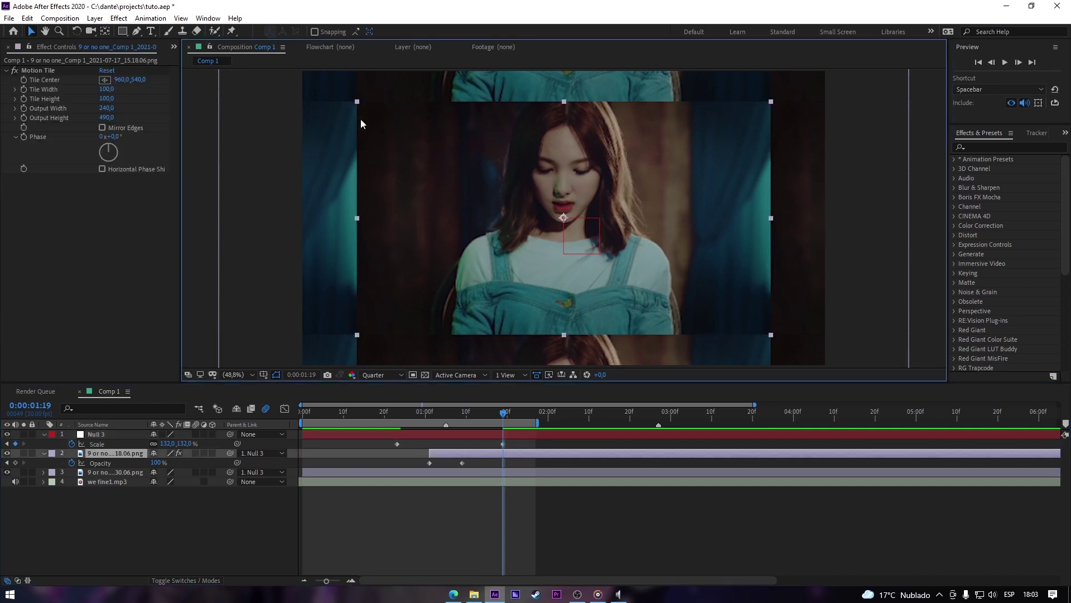
drag(169, 444, 189, 444)
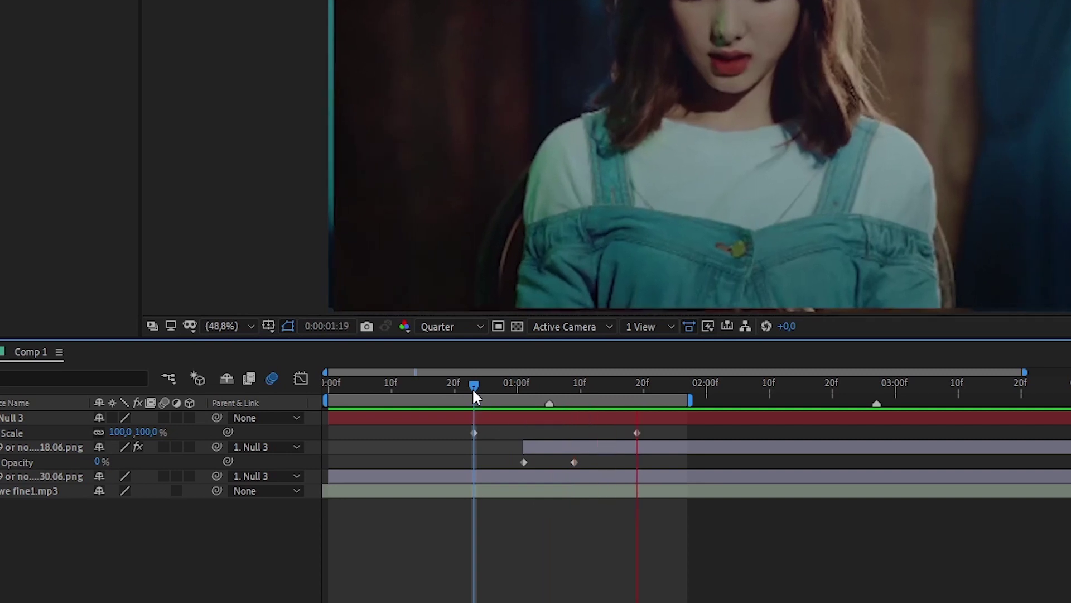
- Apply Easy Ease to the null's two scale keyframes and reshape their graph curve around the first marker
drag(396, 414, 446, 413)
drag(663, 434, 440, 440)
key(F9)
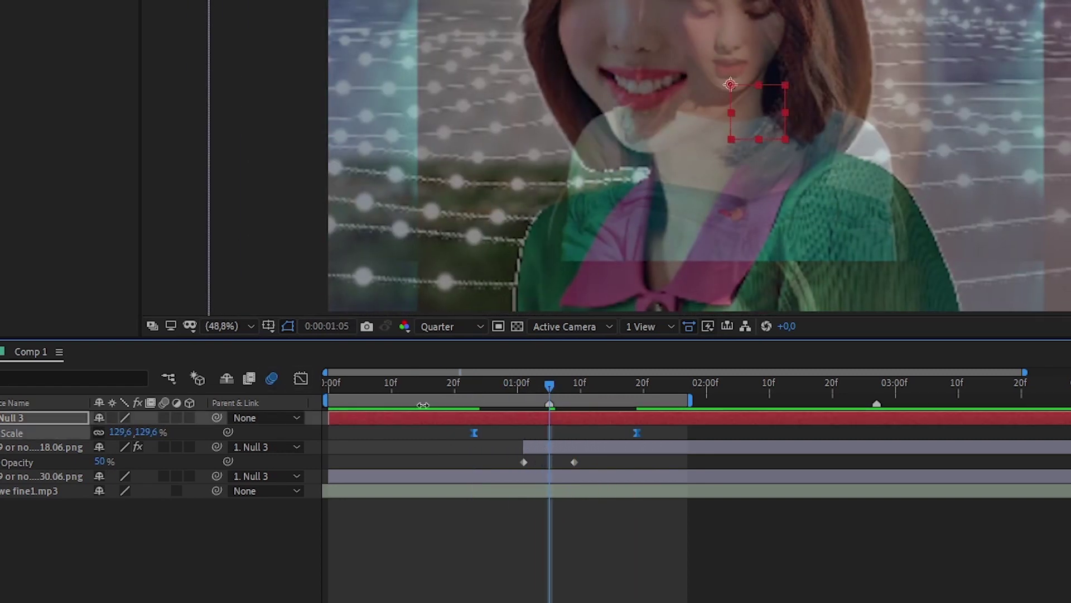
click(301, 378)
drag(610, 595, 582, 594)
drag(501, 595, 520, 595)
drag(489, 389, 454, 423)
key(space)
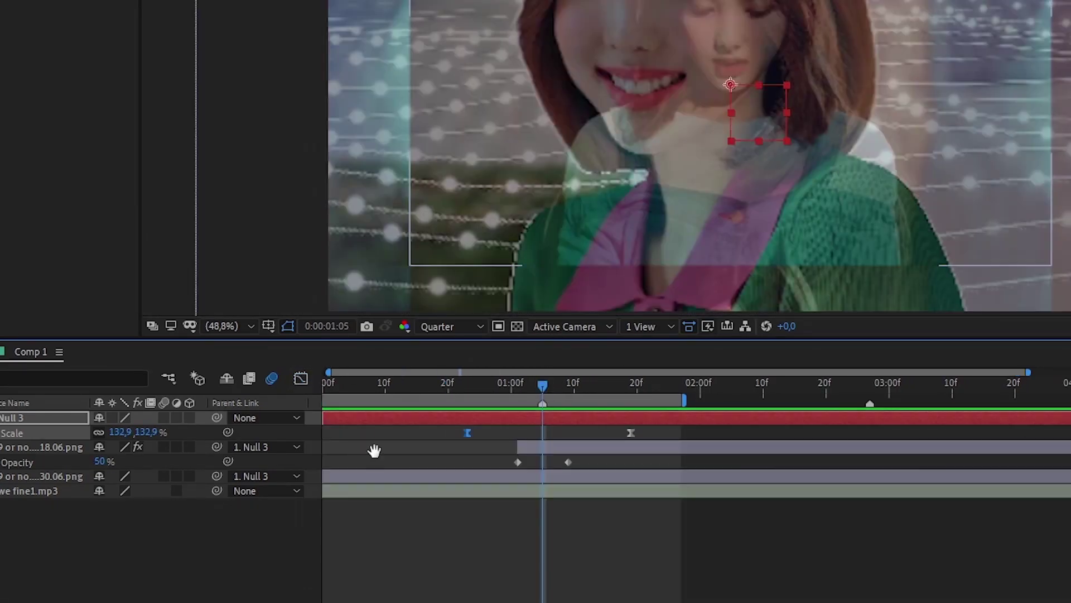
- Spread the null's scale keyframes apart to about 0:00:00:16 and 0:00:01:27
drag(374, 451, 385, 451)
drag(468, 433, 421, 433)
drag(631, 432, 680, 433)
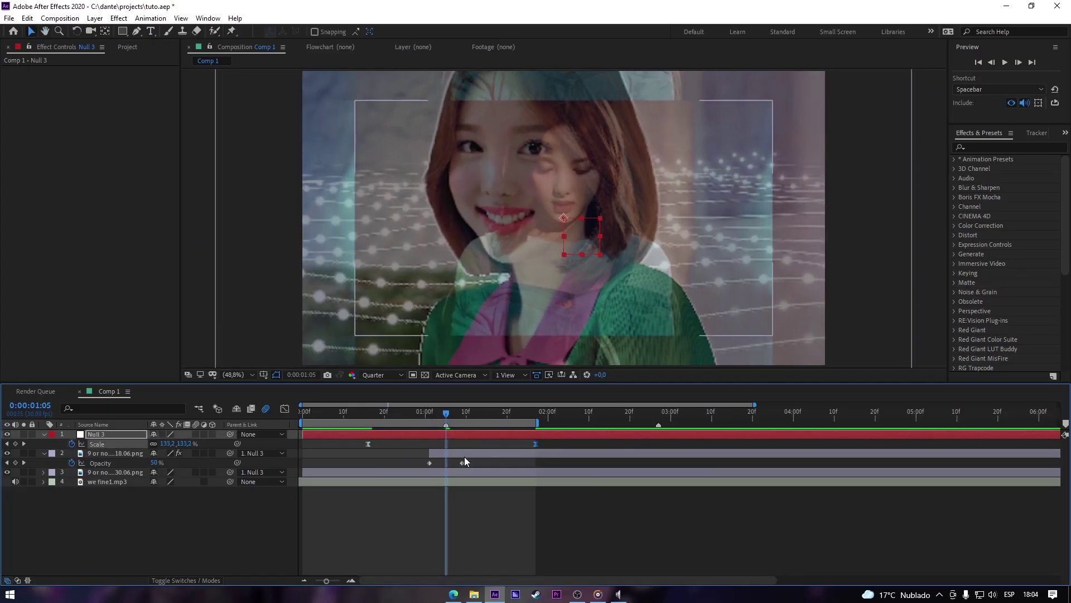
- Widen the 15.18.06.png layer's opacity fade to run from about 0:00:00:27 to 0:00:01:12, extending the layer's start to match
drag(464, 455, 531, 451)
click(461, 496)
click(494, 496)
click(530, 443)
click(535, 444)
click(284, 408)
click(284, 410)
key(space)
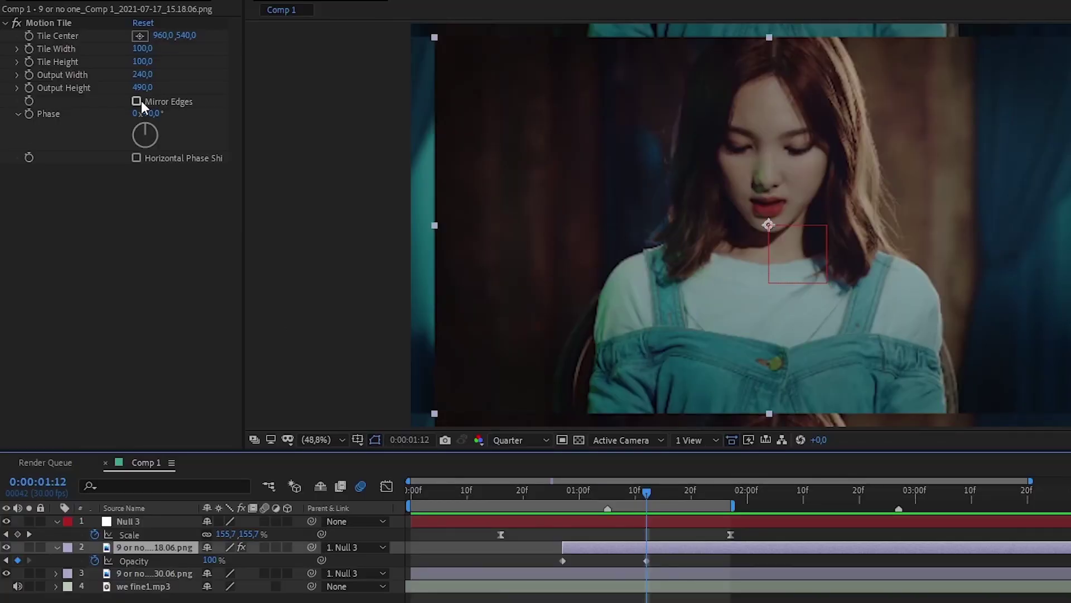
- Enable Mirror Edges in the 15.18.06.png layer's Motion Tile effect and extend the work area past the second marker
click(137, 101)
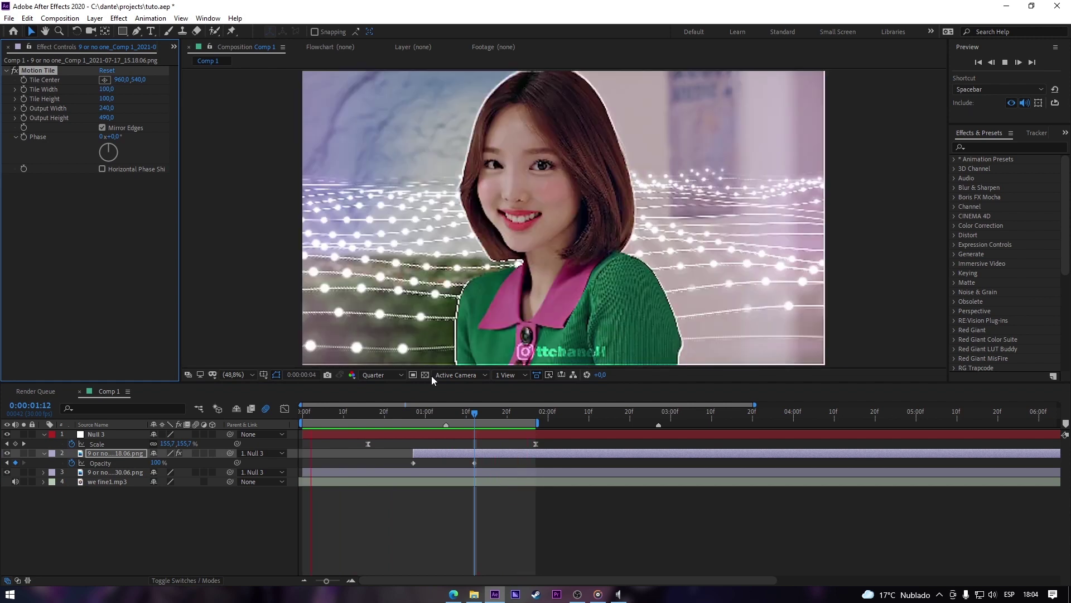
key(space)
drag(510, 414, 725, 421)
key(space)
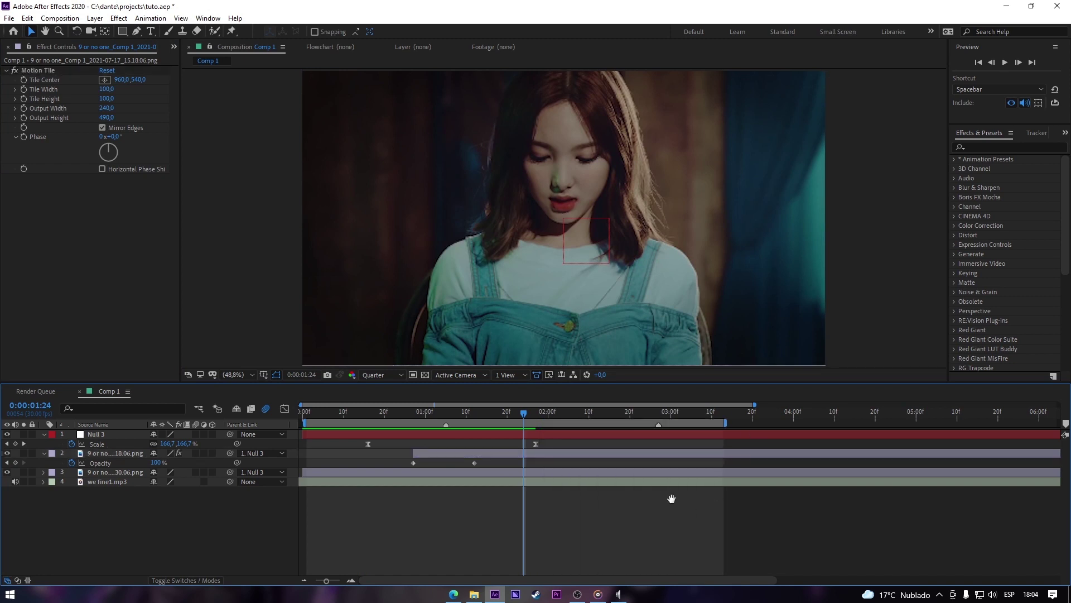
- Go to the second marker at 0:00:02:27 and add wew.jpg to Comp 1 directly beneath the null layer
drag(653, 412, 660, 412)
click(30, 190)
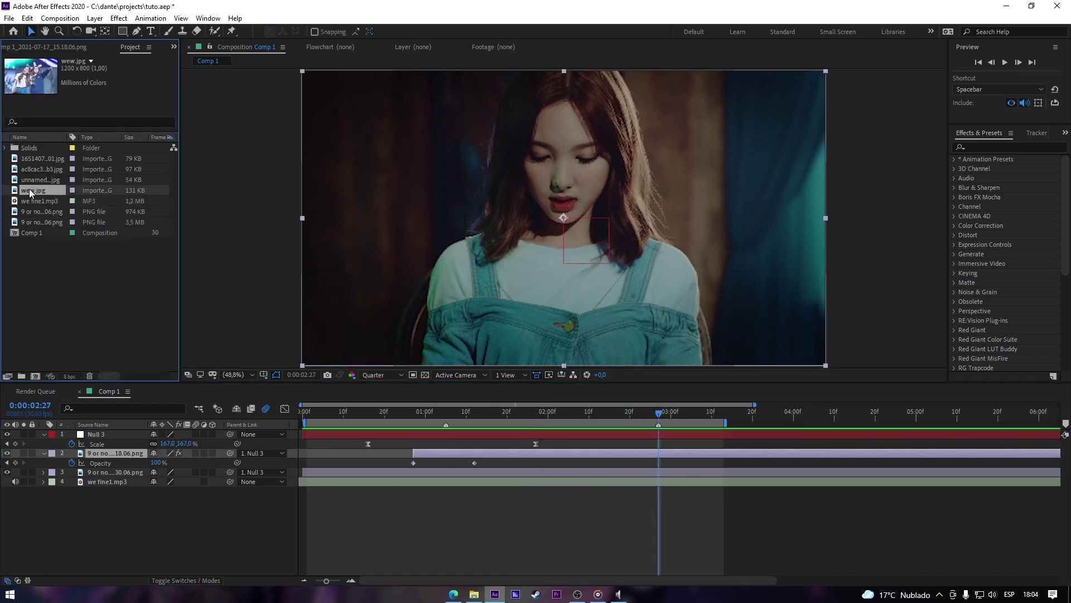
drag(22, 407, 24, 450)
click(658, 509)
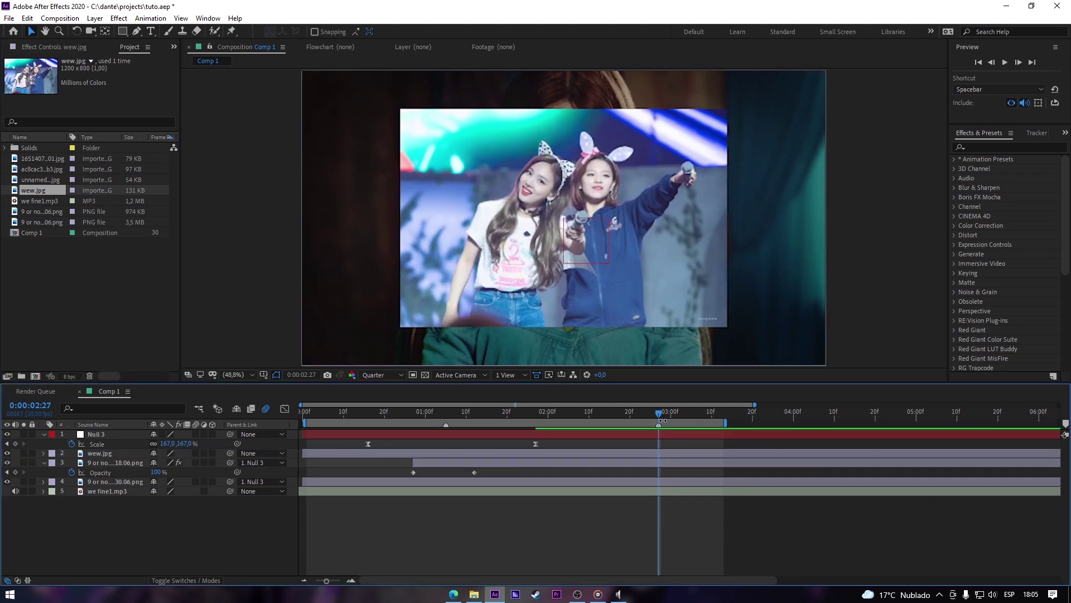
- Trim the wew.jpg layer to start at 0:00:02:22 and fit the image to the composition
click(639, 412)
click(644, 454)
key(alt+bracketleft)
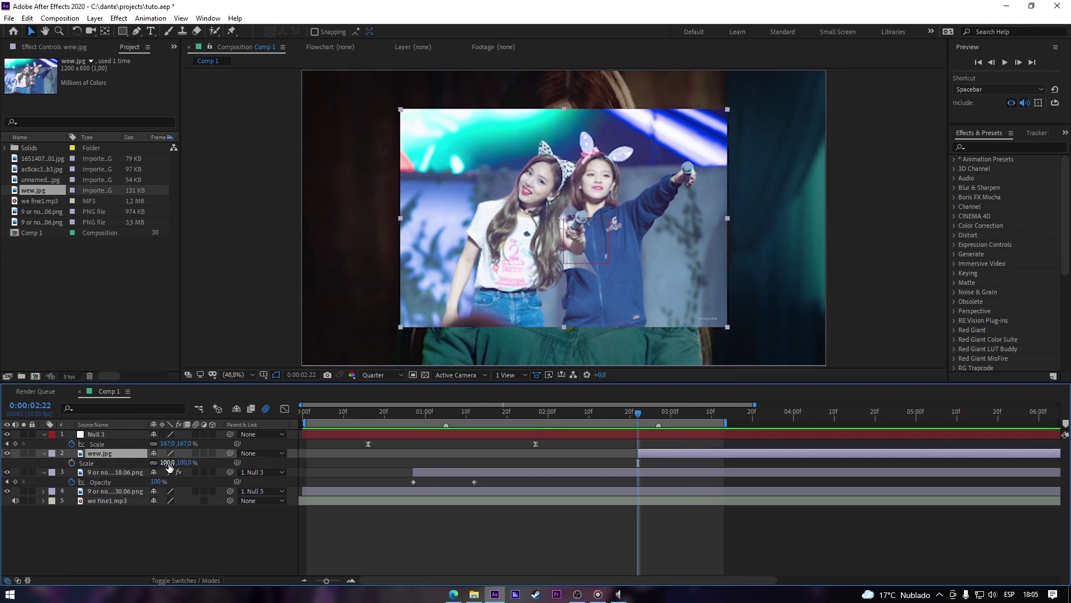
key(ctrl+alt+f)
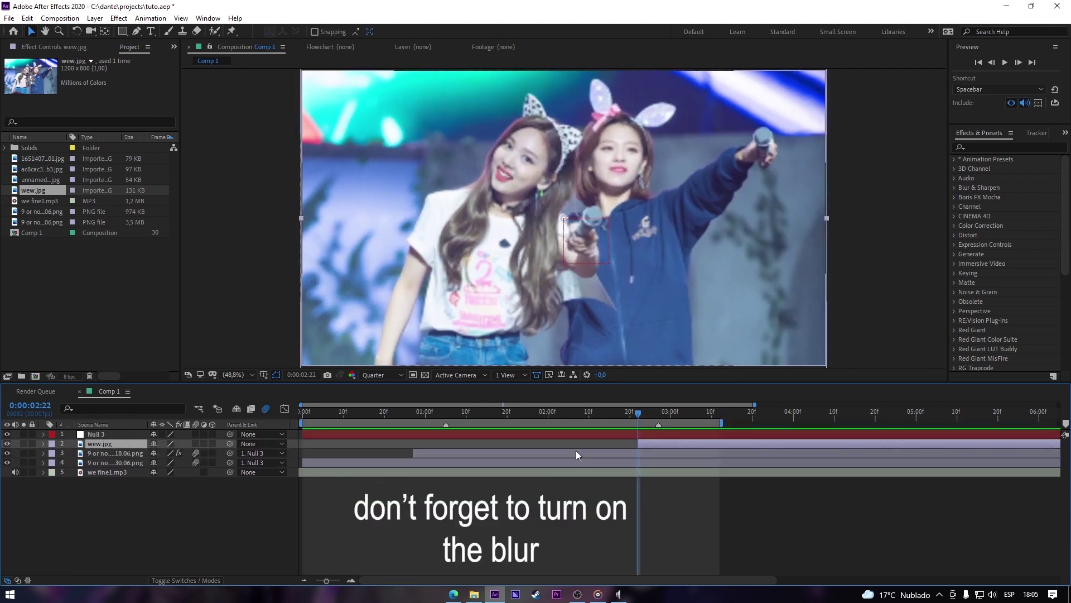
- Copy the opacity fade keyframes from the 15.18.06.png layer to wew.jpg at 0:00:02:22 and preview the fade
click(575, 452)
key(t)
drag(395, 464, 518, 464)
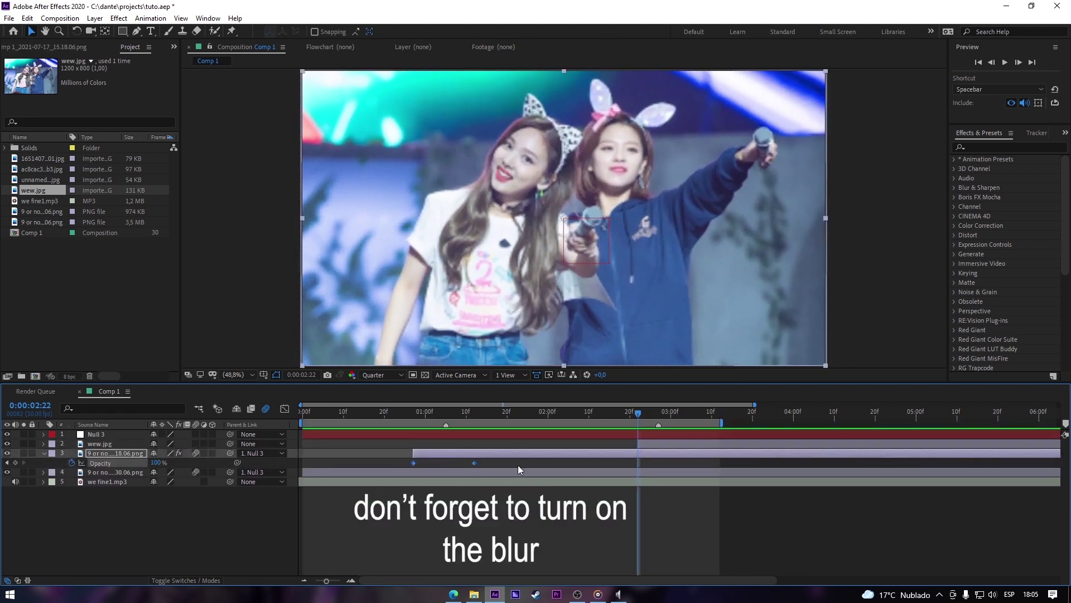
key(ctrl+c)
click(636, 443)
key(ctrl+v)
key(u)
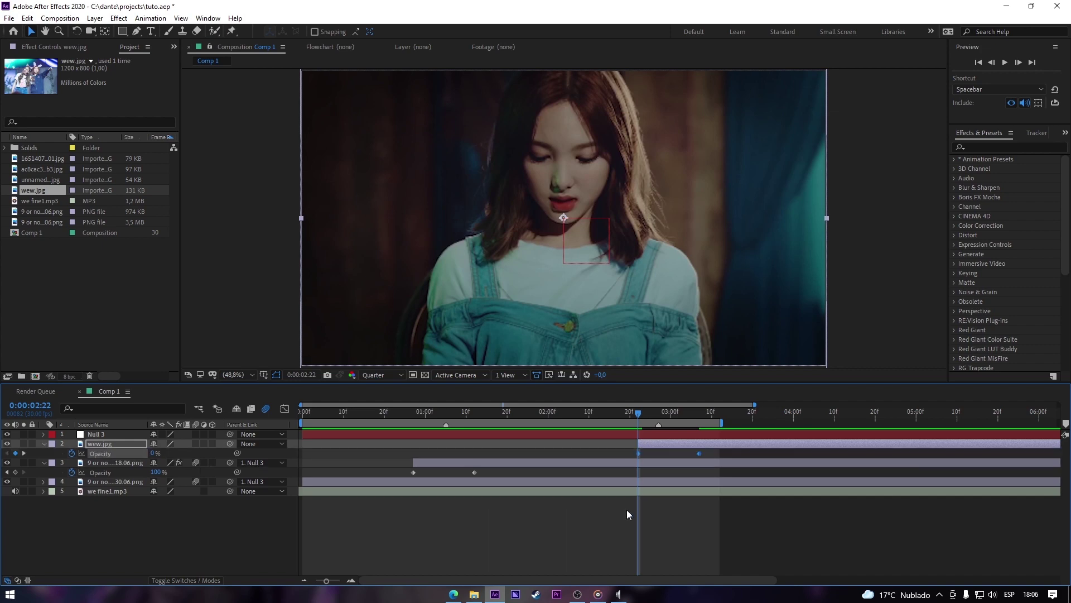
click(627, 510)
key(u)
key(space)
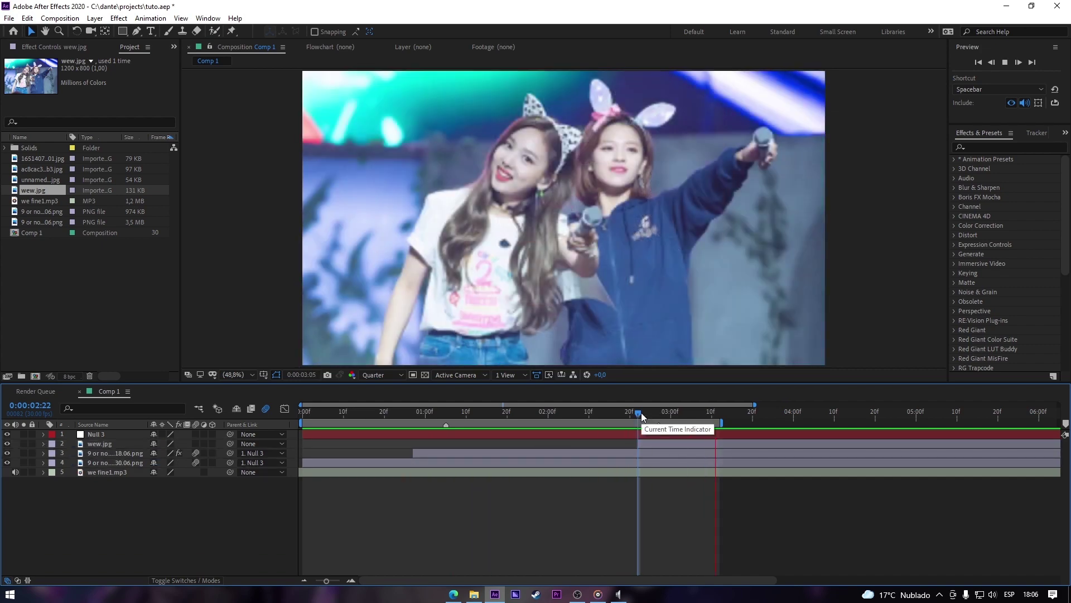
- Add a second null, parent wew.jpg to Null 3, and parent Null 3 to the new null
key(ctrl+alt+shift+y)
click(663, 453)
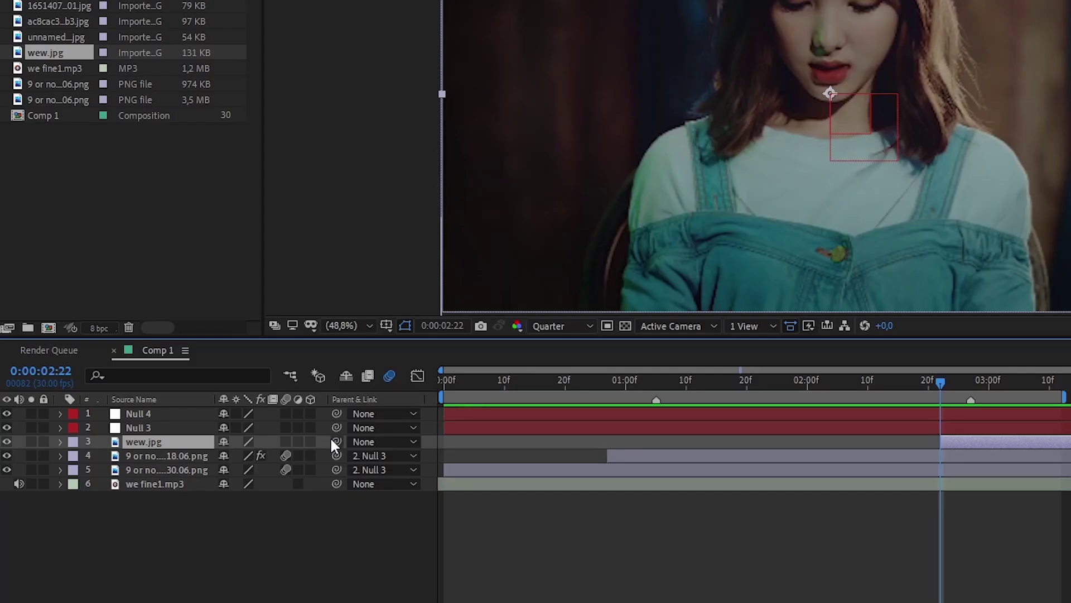
drag(230, 452, 143, 430)
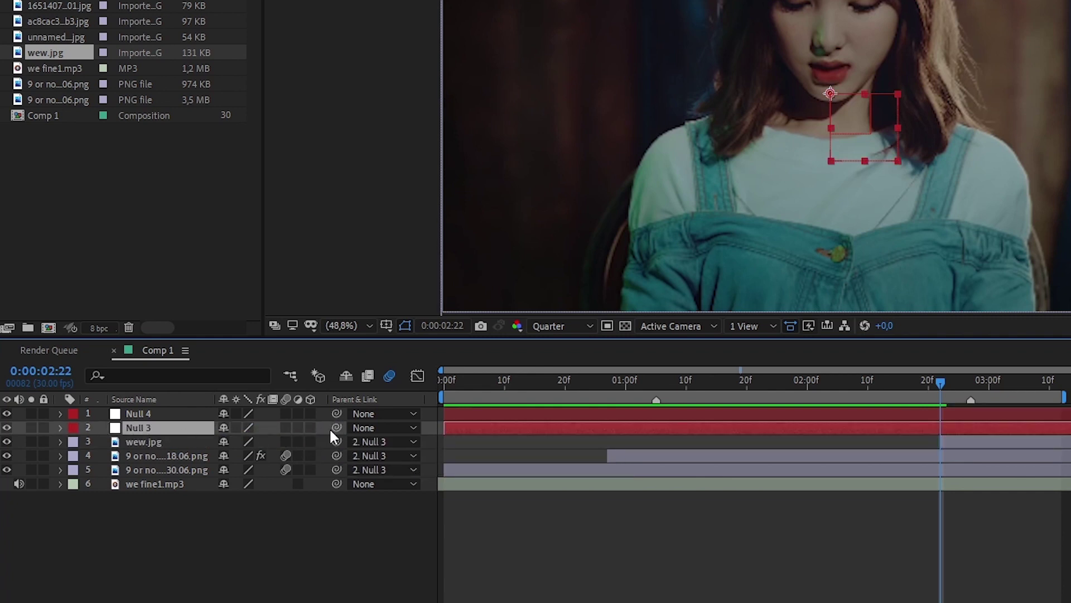
drag(330, 427, 147, 416)
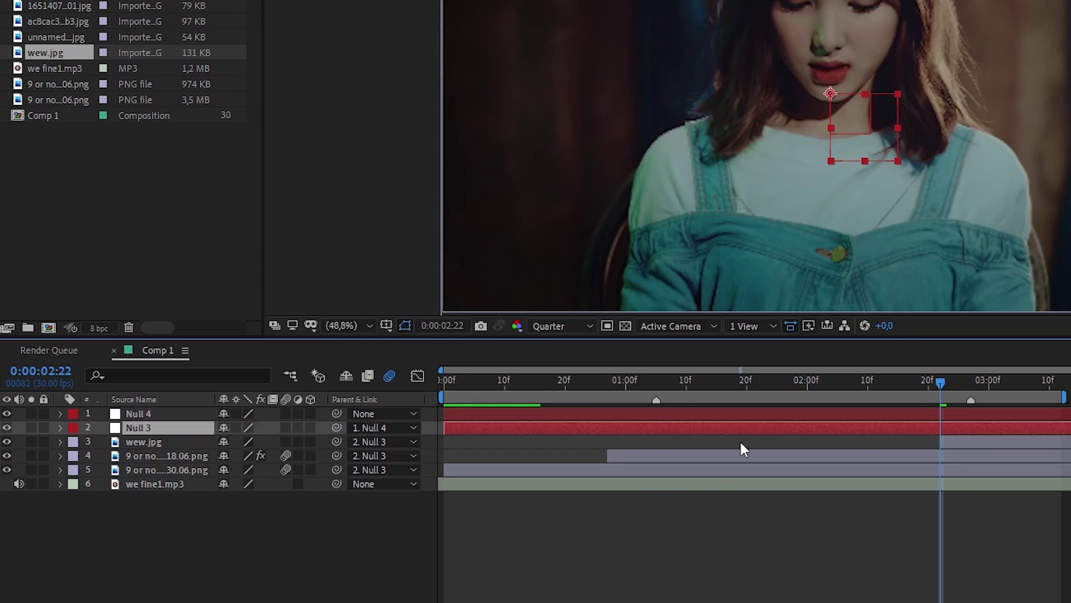
- Reveal the scale of both nulls and delay Null 3's second scale keyframe to about 0:00:02:04
click(922, 550)
click(948, 412)
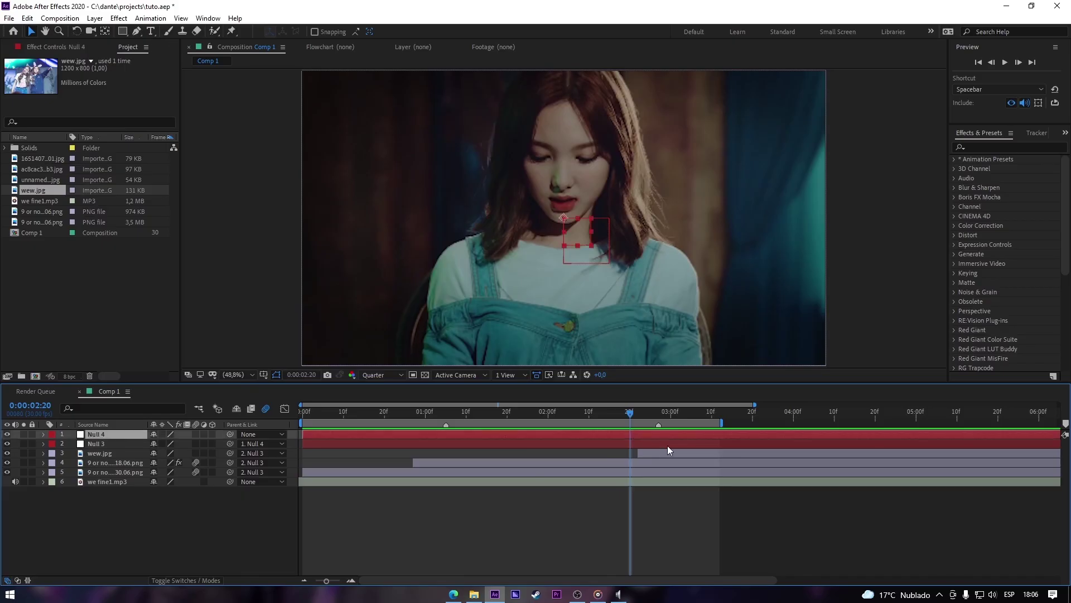
click(667, 446)
key(s)
click(648, 433)
key(s)
drag(630, 413, 556, 413)
click(630, 537)
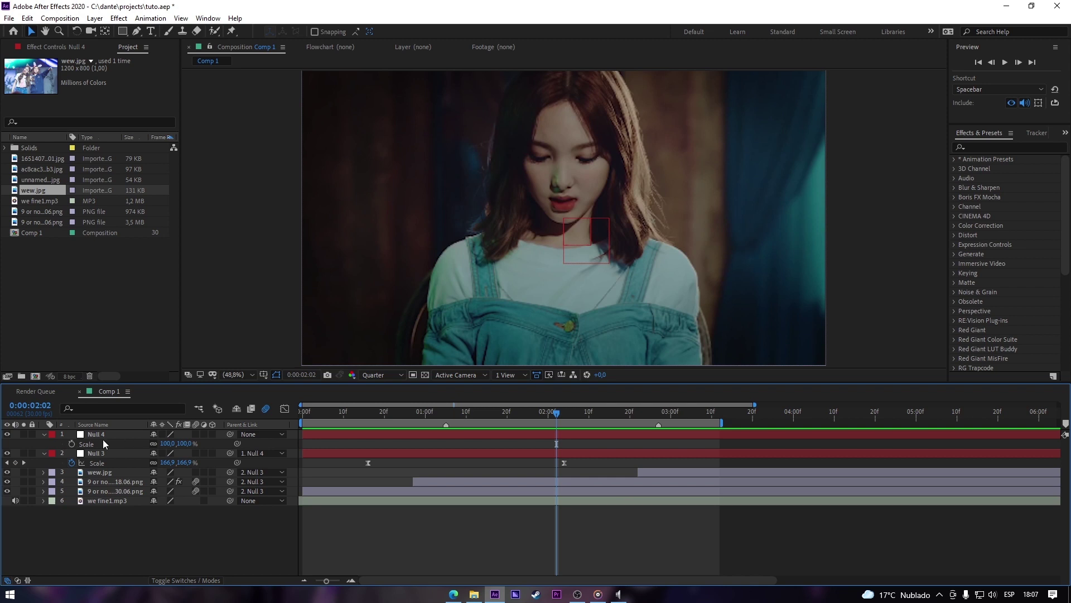
- Animate Null 4's scale from 100% at 0:00:02:02 down to 59% at 0:00:03:06
click(72, 444)
drag(549, 410, 695, 410)
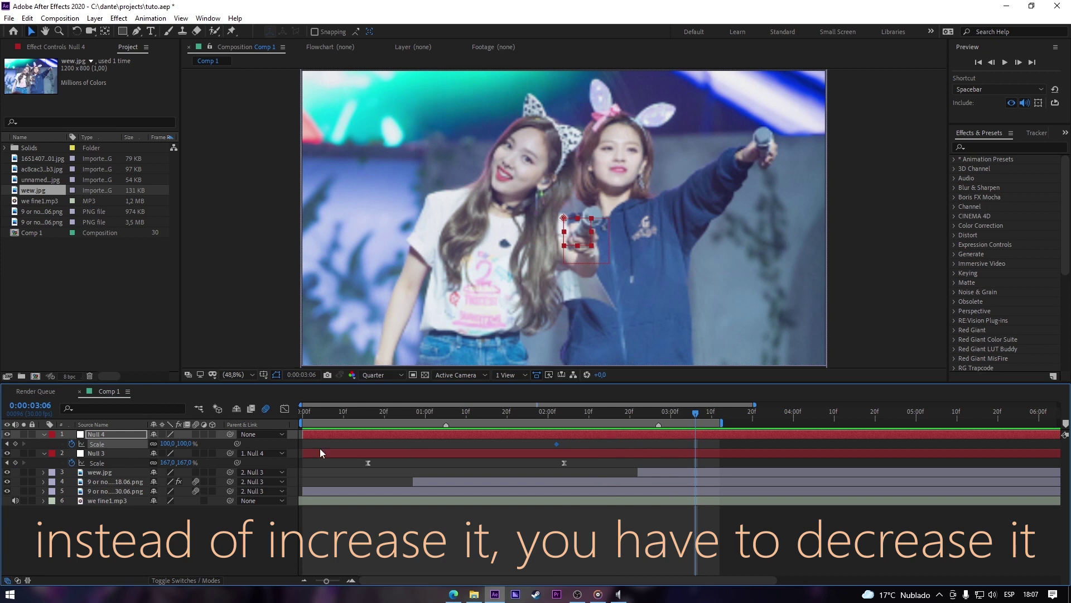
drag(166, 443, 143, 444)
- Enlarge wew.jpg to a scale of 162.4% so that it fills the frame
click(120, 472)
key(s)
drag(166, 481, 199, 480)
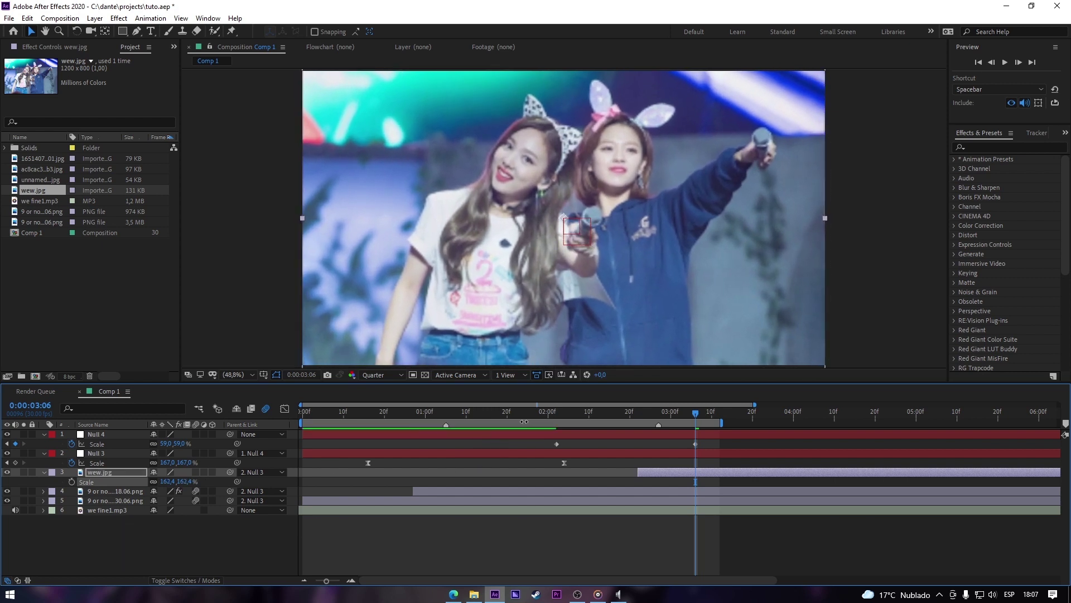
- Apply Motion Tile with Mirror Edges to wew.jpg and delay Null 4's second scale keyframe to about 0:00:03:18
key(ctrl+space)
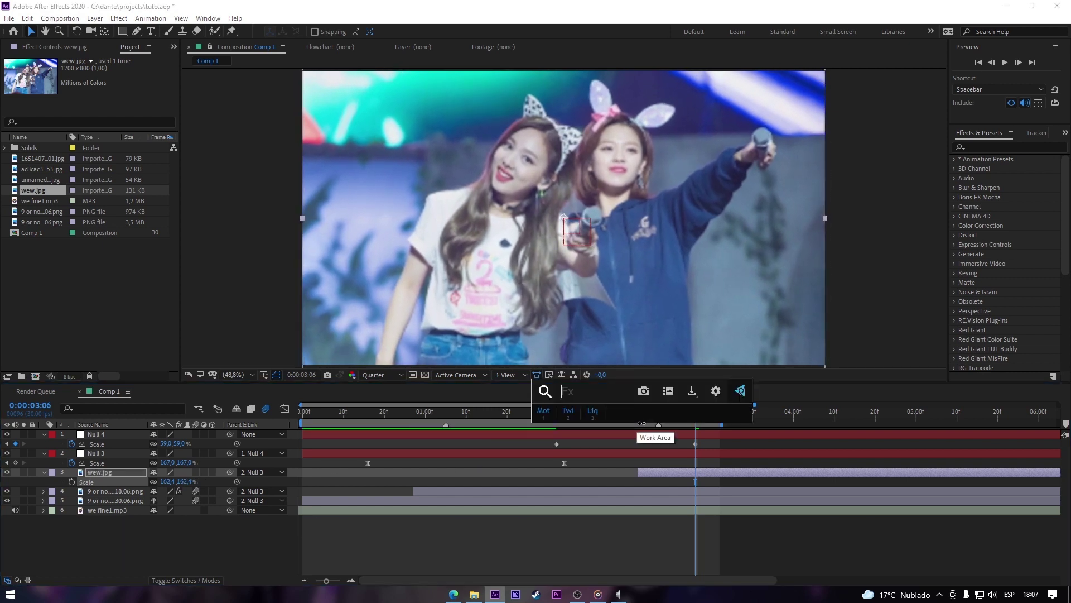
text(motion tile)
key(Return)
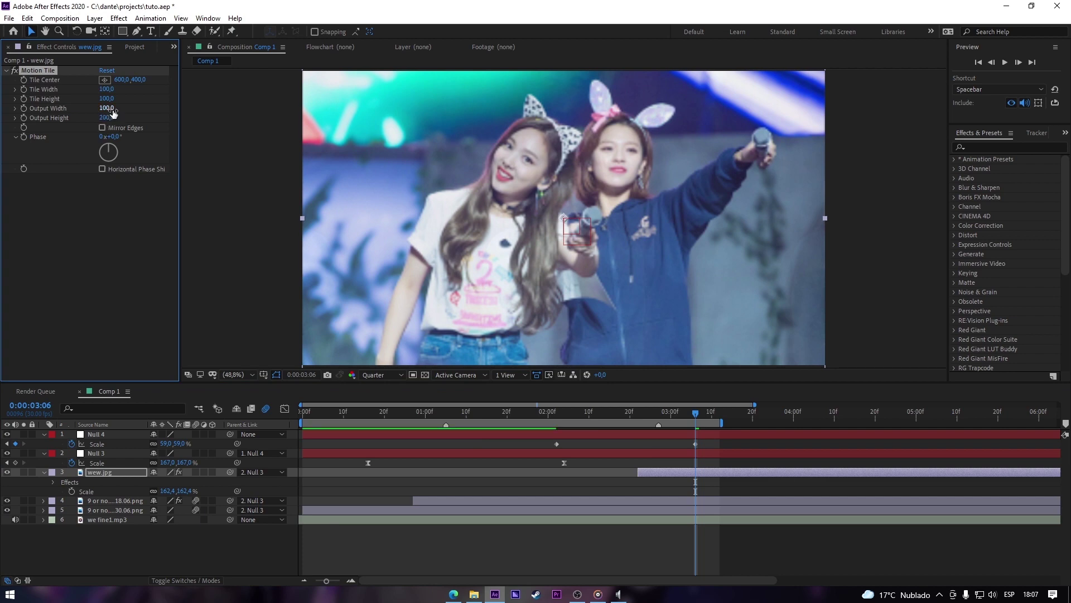
click(103, 127)
click(550, 413)
key(space)
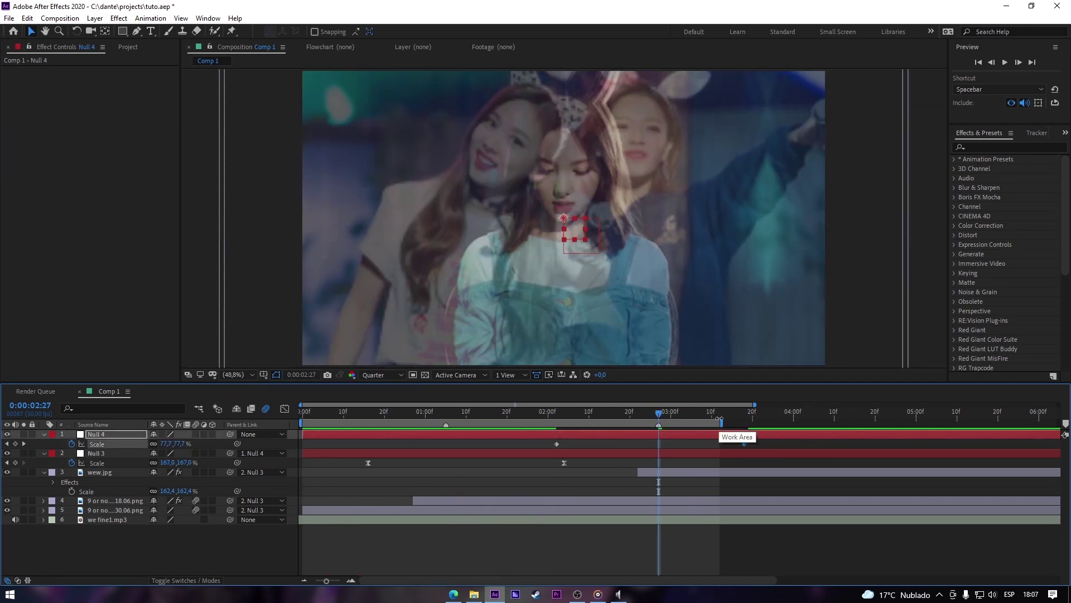
- Extend the work area to about 0:00:03:25 and Easy Ease both of Null 4's scale keyframes
drag(720, 422, 773, 422)
drag(658, 449, 506, 448)
key(F9)
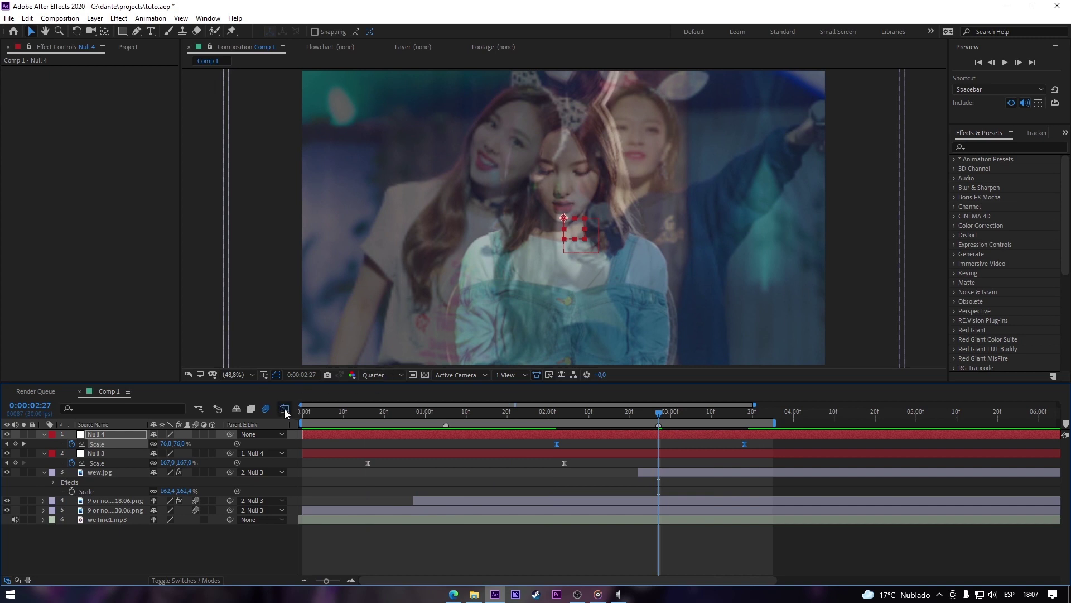
- Adjust Null 4's scale speed curve to peak around the second marker and preview the transitions
click(285, 409)
drag(731, 441, 616, 438)
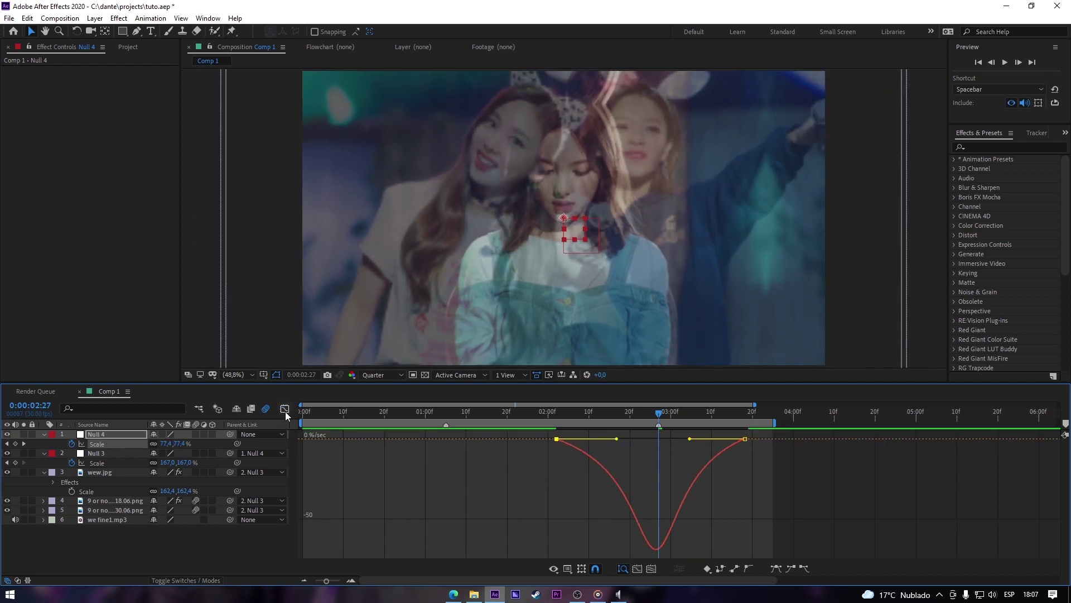
click(285, 409)
key(space)
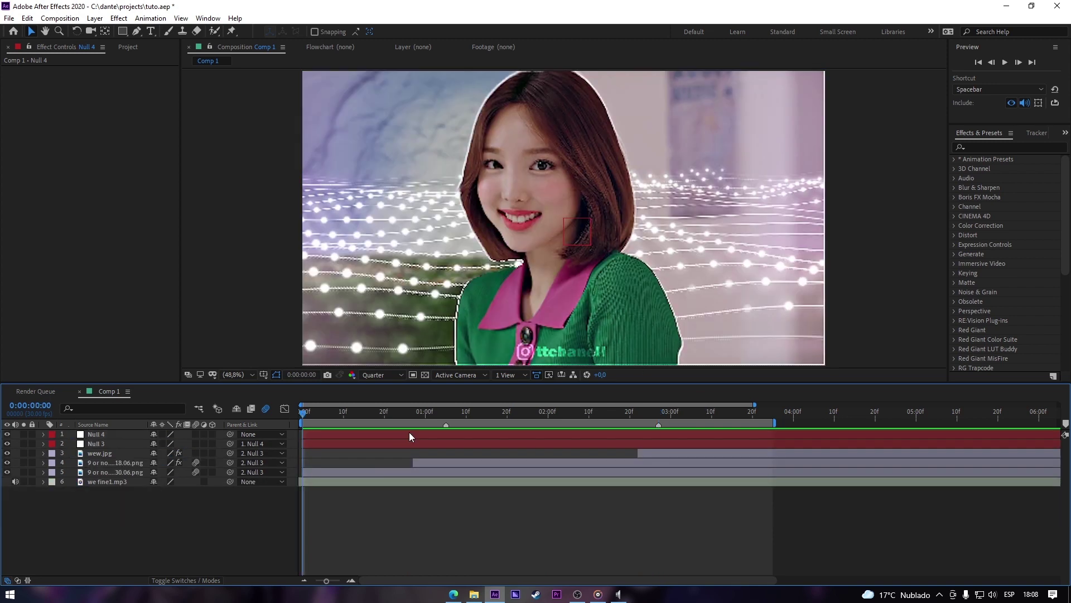
- Pre-compose both nulls and all three image layers as Pre-comp 1, moving all attributes into the new composition
click(410, 434)
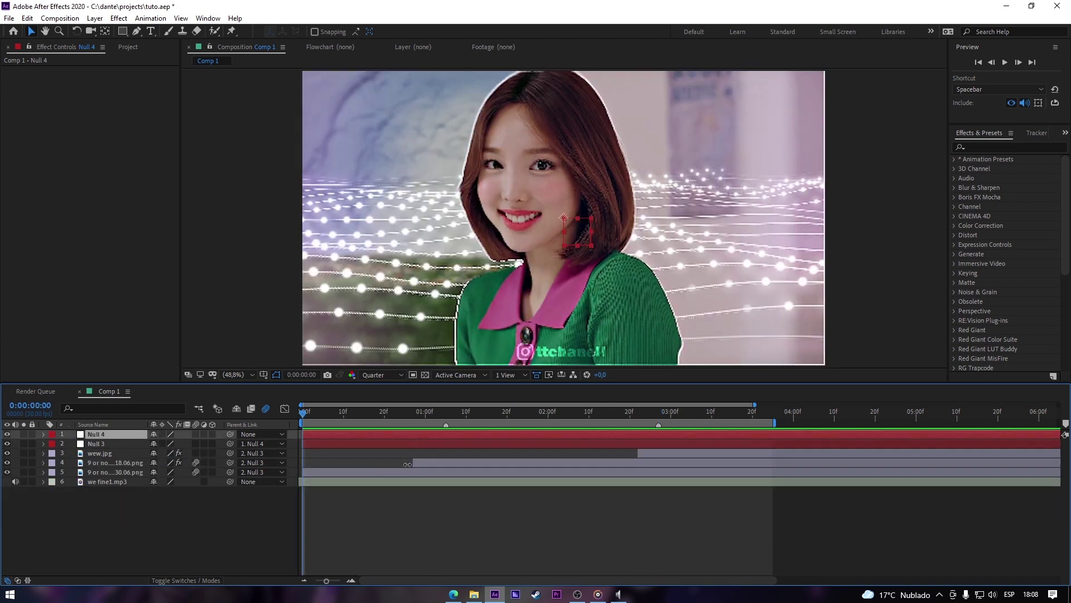
shift+click(404, 472)
key(ctrl+shift+c)
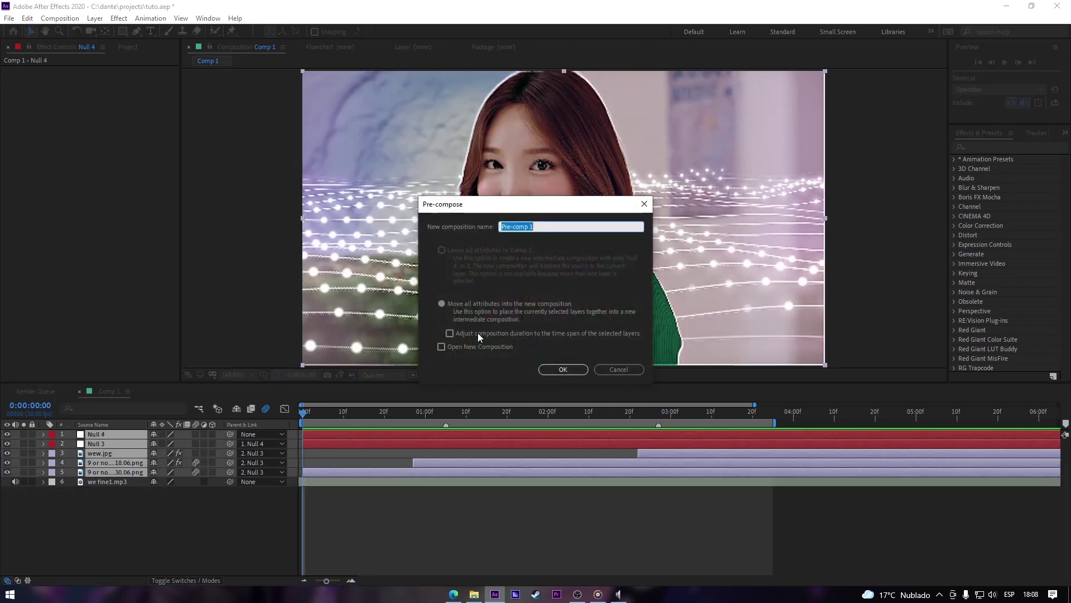
click(568, 370)
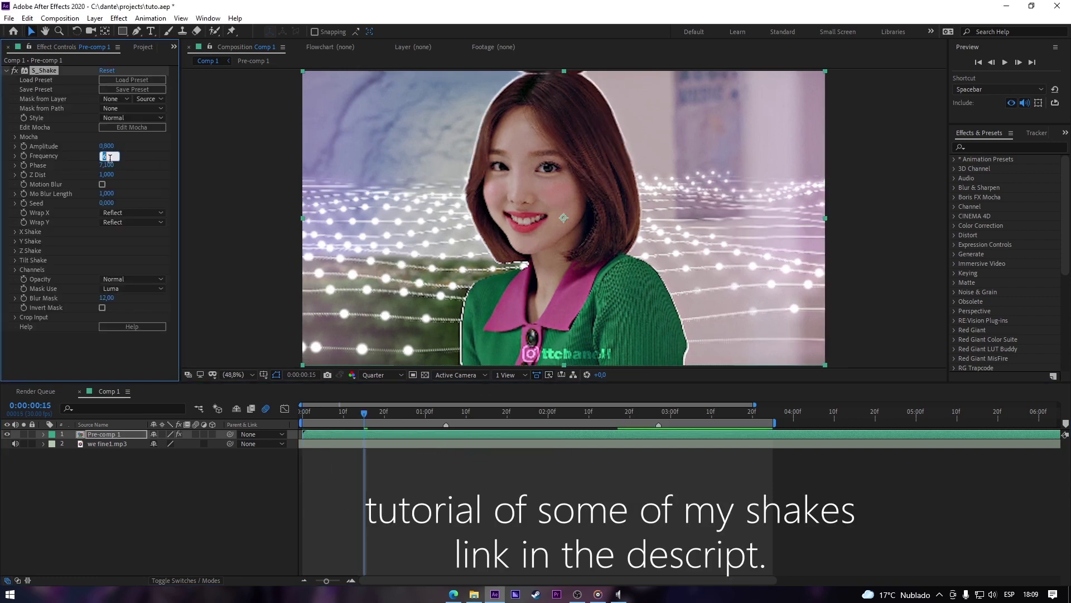
- Apply Camera Lens Blur to the adjustment layer and enable Repeat Edge Pixels
key(ctrl+space)
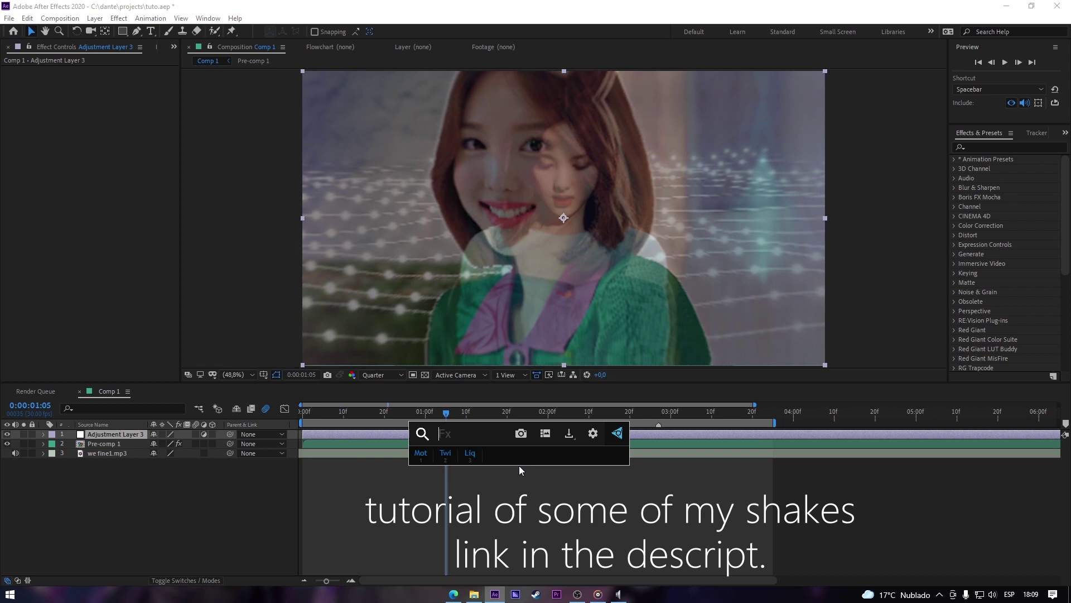
text(blue)
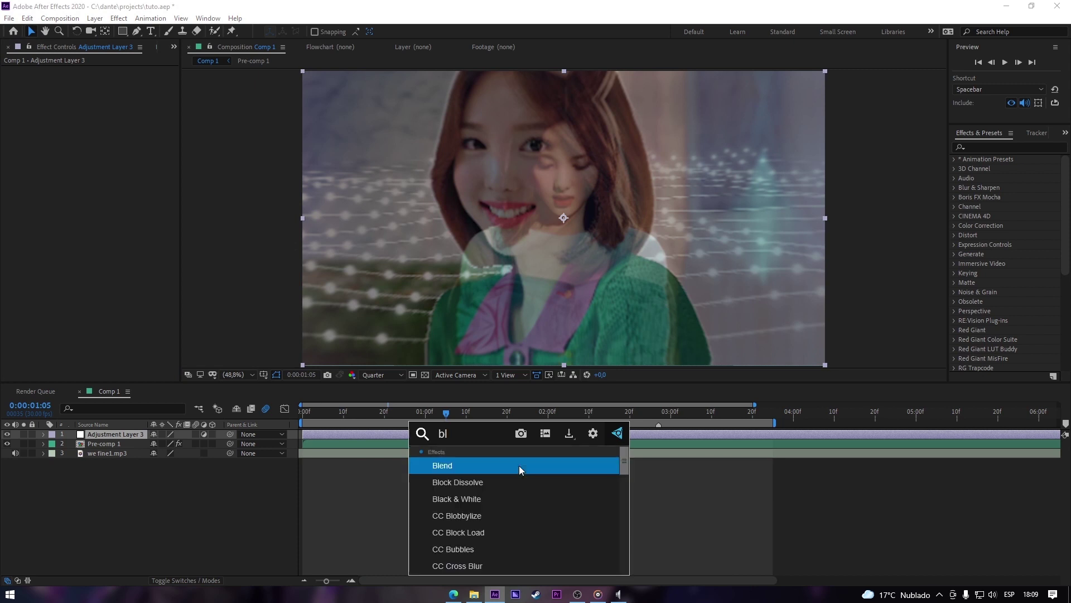
key(Down)
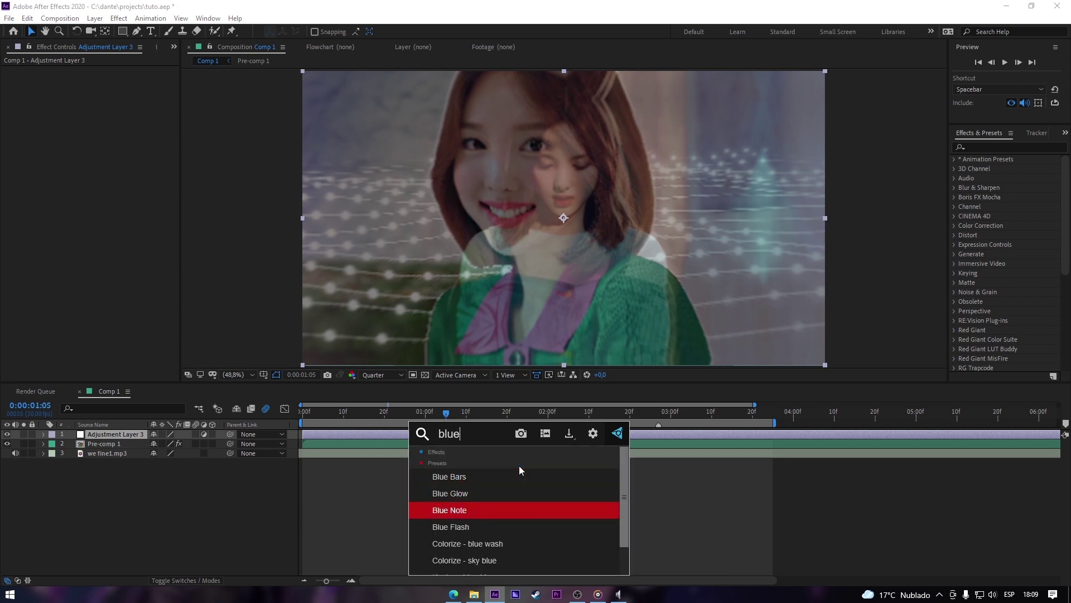
key(BackSpace)
text(r)
key(BackSpace)
key(BackSpace)
key(BackSpace)
key(BackSpace)
text(camera)
key(Return)
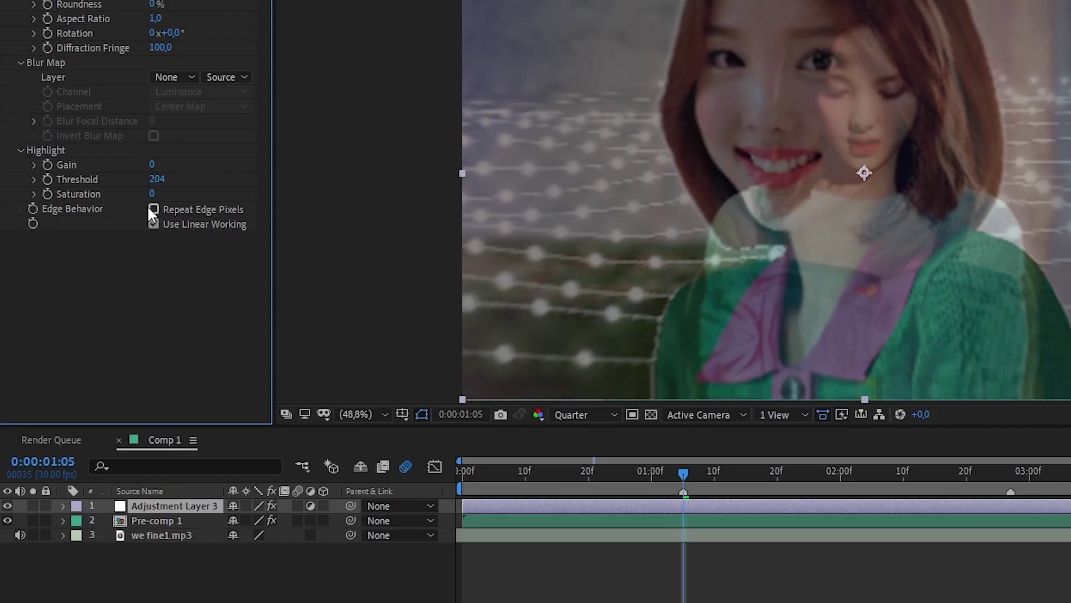
click(180, 208)
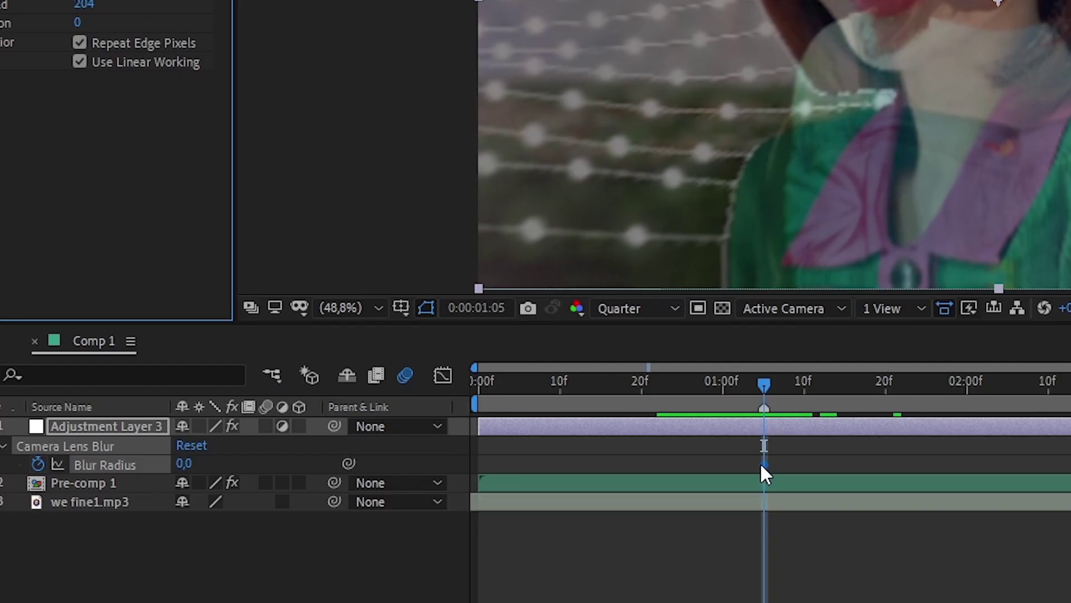
- Animate the adjustment layer's Blur Radius from 0 at about 0:00:00:28 to 30 at the first marker, 0:00:01:05
drag(447, 453, 430, 453)
drag(727, 466, 714, 465)
drag(712, 377, 762, 379)
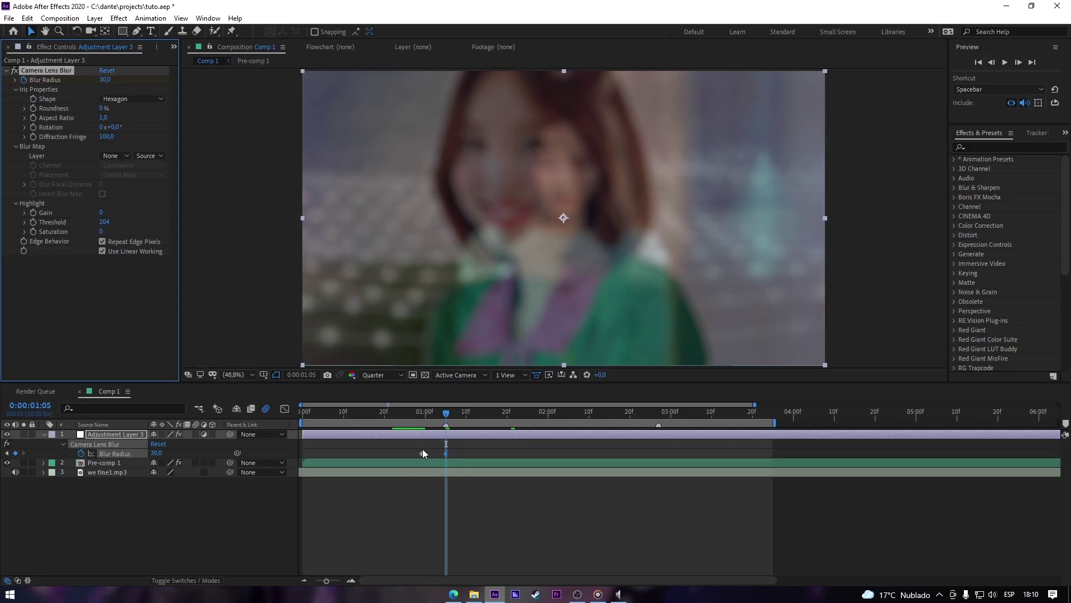
drag(422, 453, 416, 453)
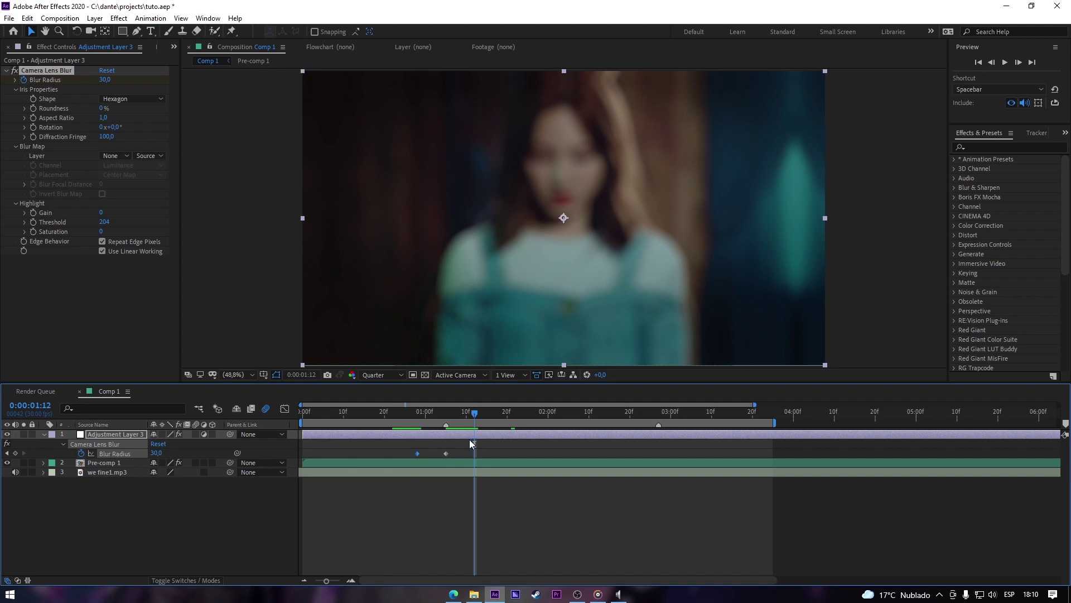
- Paste the zero Blur Radius keyframe at 0:00:01:12 and Easy Ease all three blur keyframes
key(ctrl+v)
mouse_move(445, 414)
mouse_down()
mouse_move(463, 413)
mouse_move(452, 413)
mouse_up()
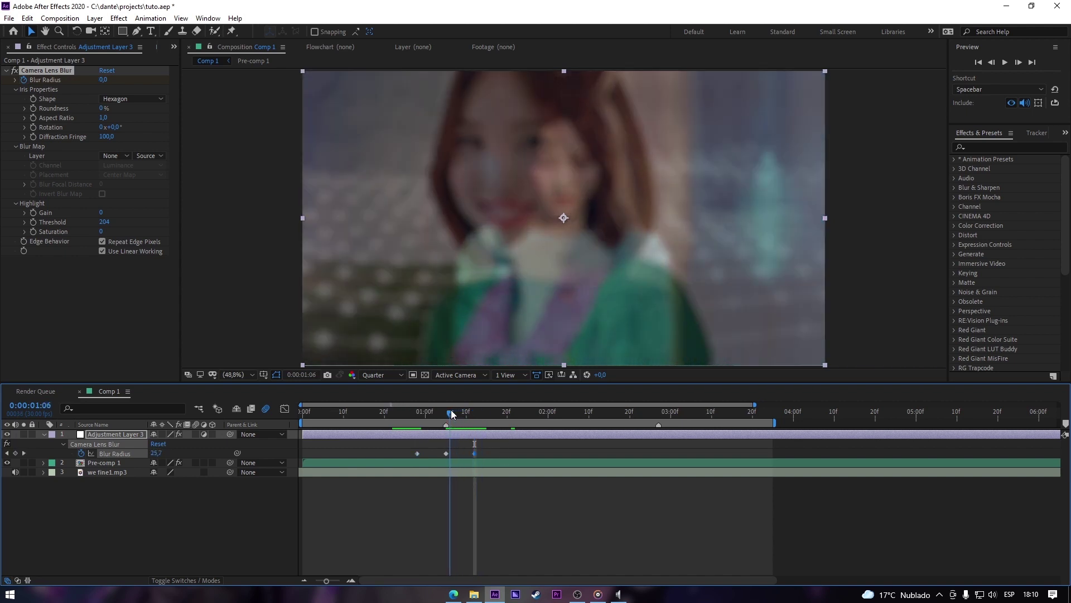
drag(498, 453, 393, 471)
key(F9)
- Limit the work area to about 0:00:00:21 through 0:00:02:05 and preview the blur transition
drag(450, 414, 409, 410)
key(space)
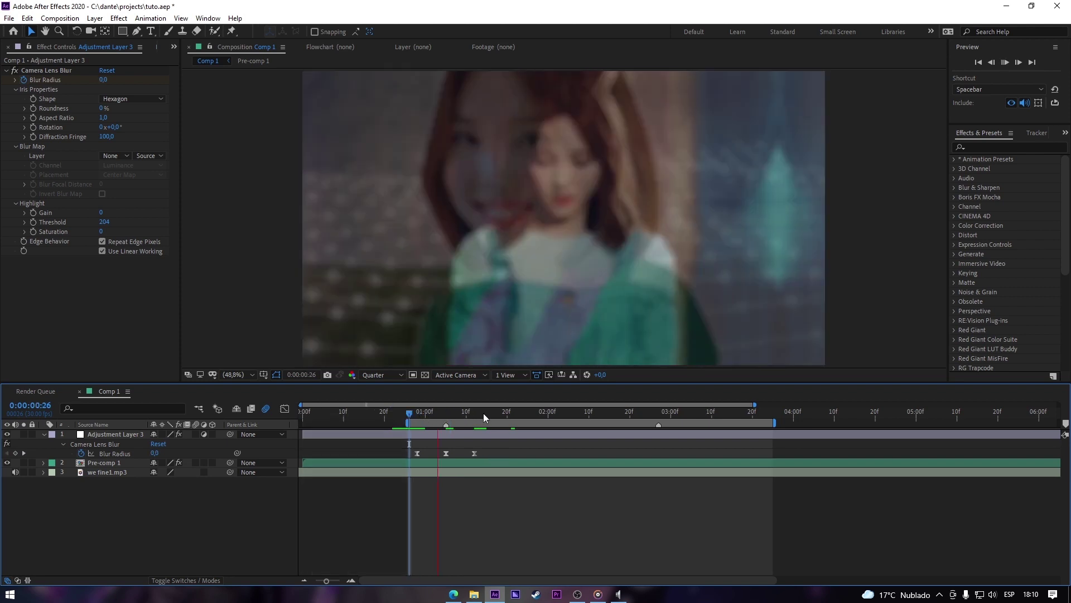
click(564, 413)
key(n)
click(389, 413)
key(b)
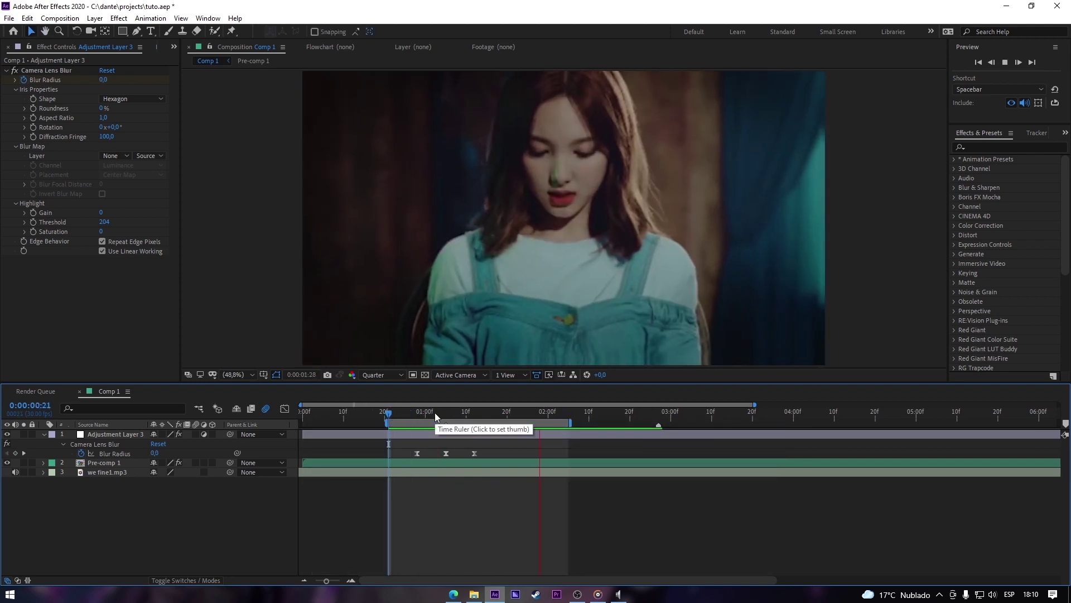
key(space)
- Spread the outer blur keyframes to about 0:00:00:24 and 0:00:01:17 and stretch the curve's falloff after the peak
click(417, 453)
key(shift+F3)
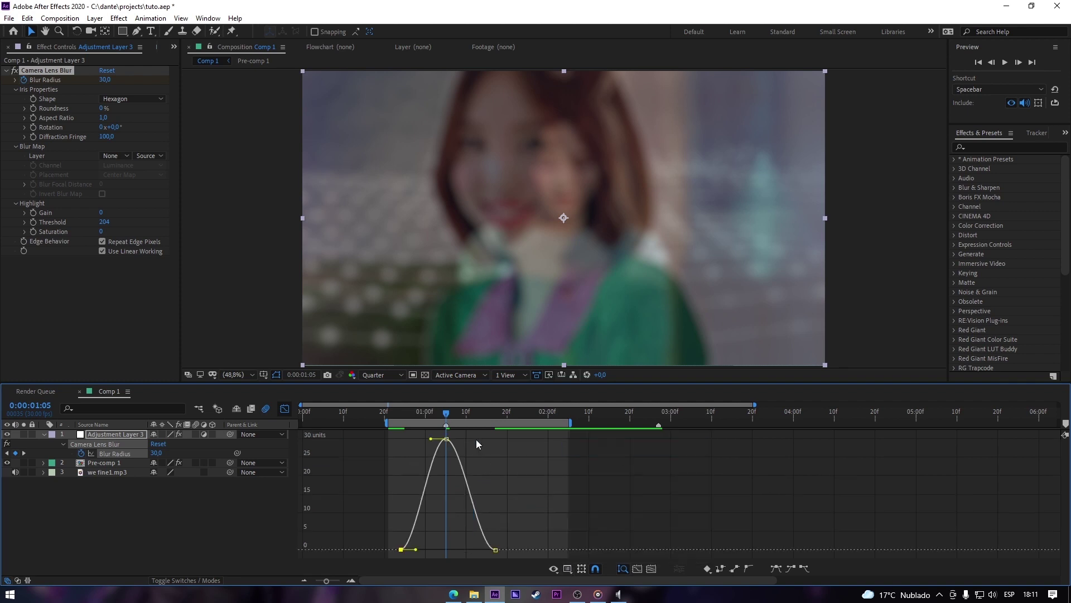
drag(465, 441, 490, 467)
key(space)
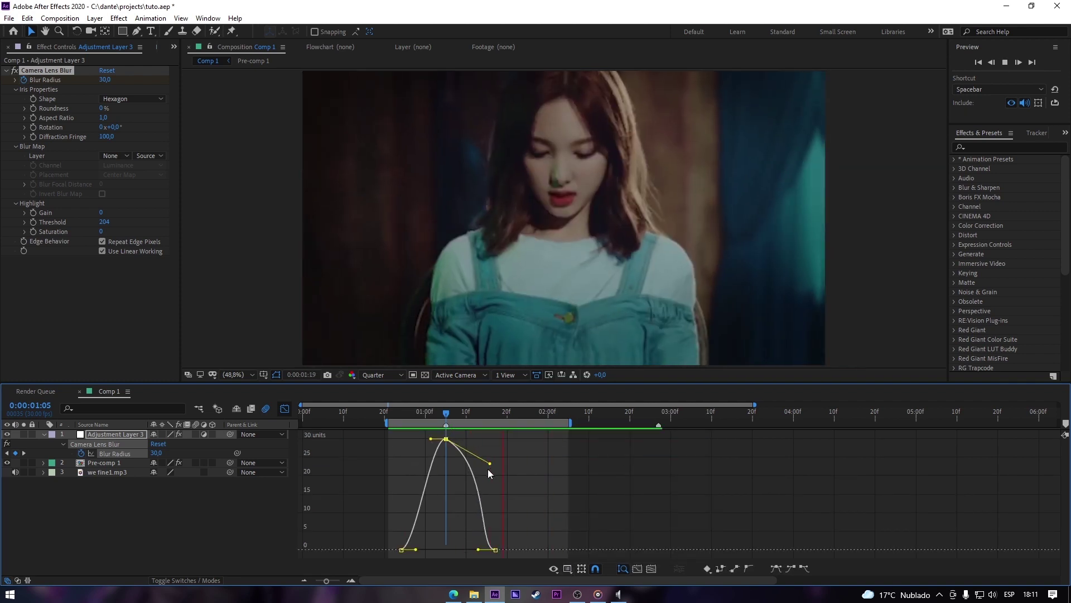
- Paste the three Blur Radius keyframes at about 0:00:02:23 and shift them so the peak falls on the second marker
key(space)
key(space)
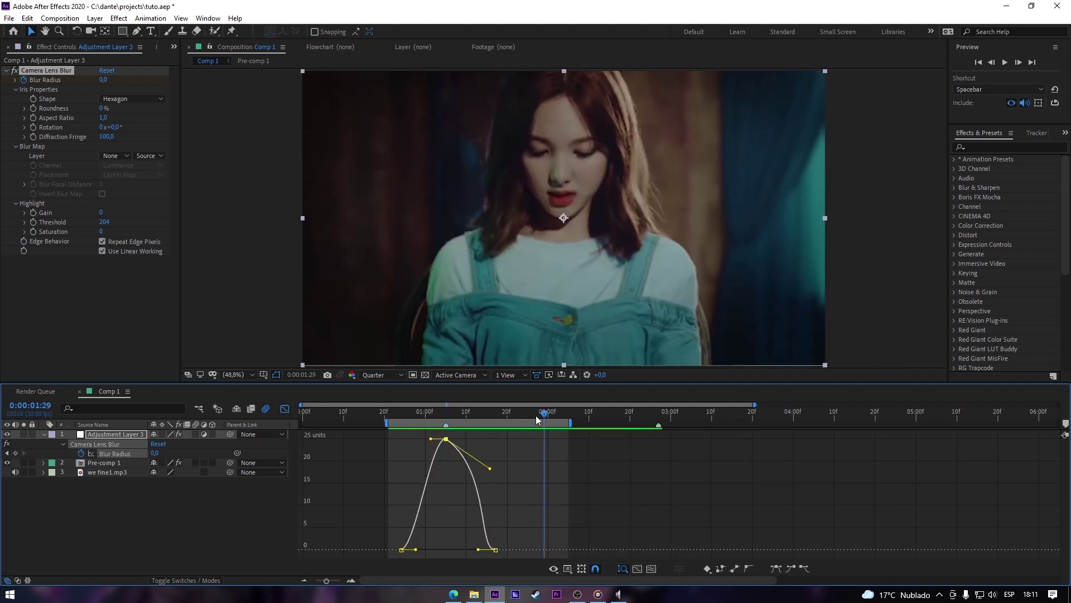
key(shift+F3)
drag(665, 408, 641, 414)
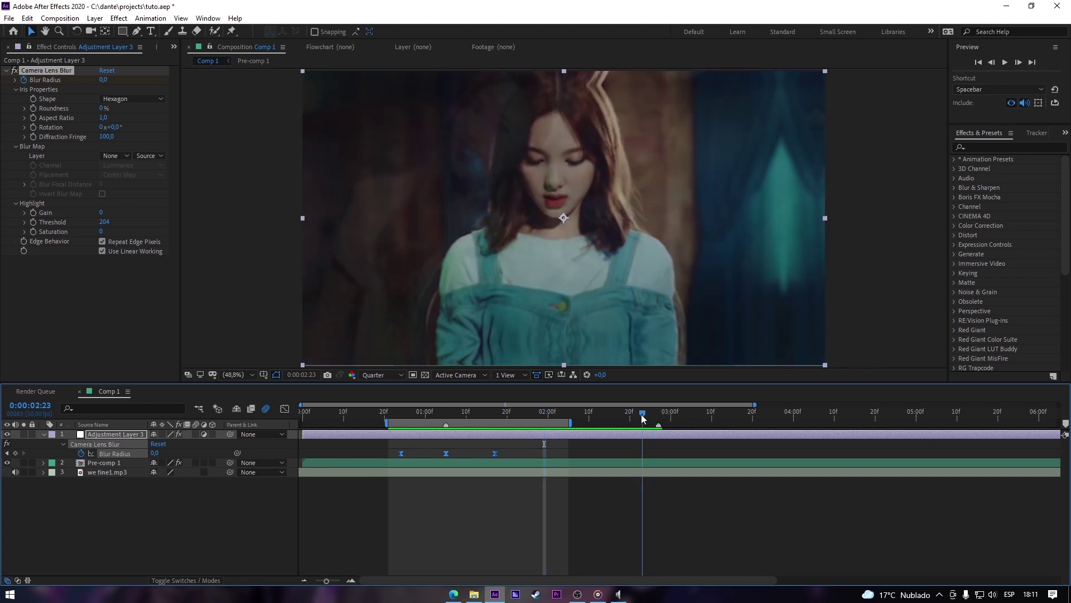
key(ctrl+v)
click(660, 414)
drag(688, 455, 662, 461)
click(734, 444)
click(782, 416)
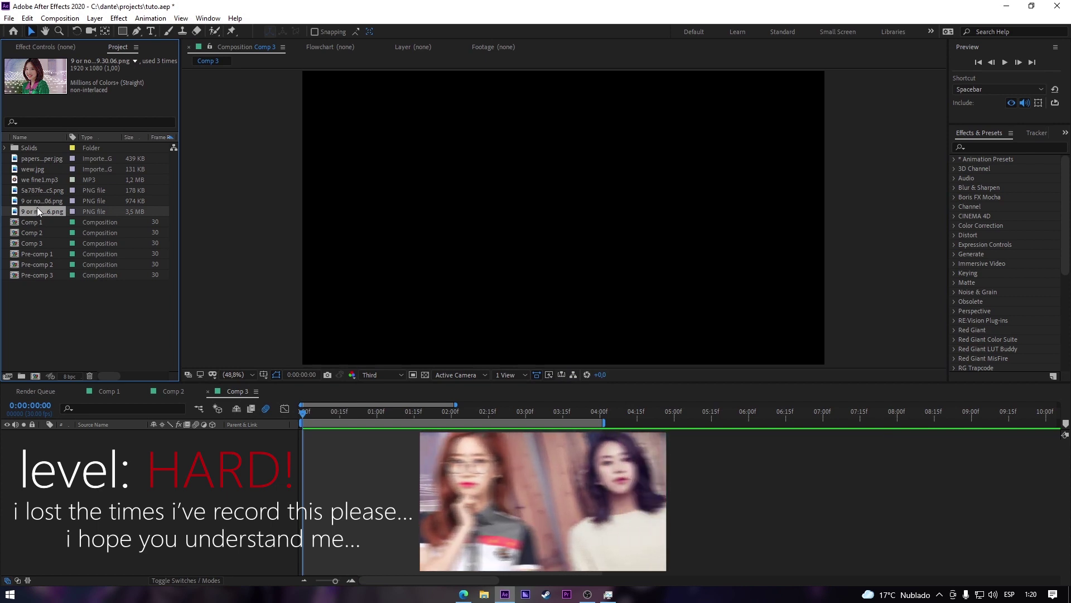
- Add the woman-in-green image (9 or no…30.06.png) to Comp 3 as its first layer
drag(37, 207, 56, 429)
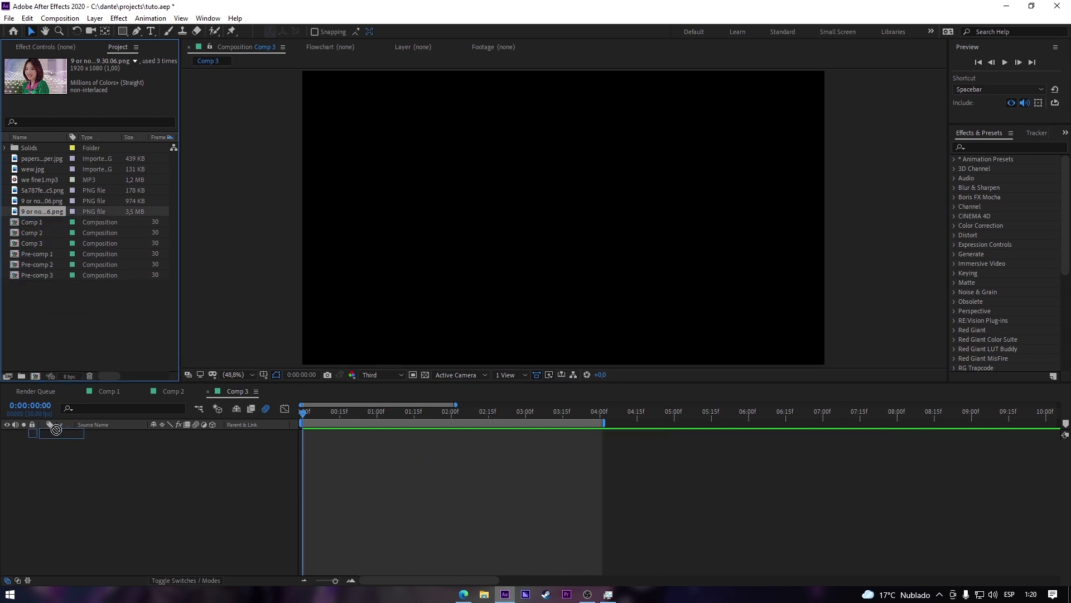
click(424, 468)
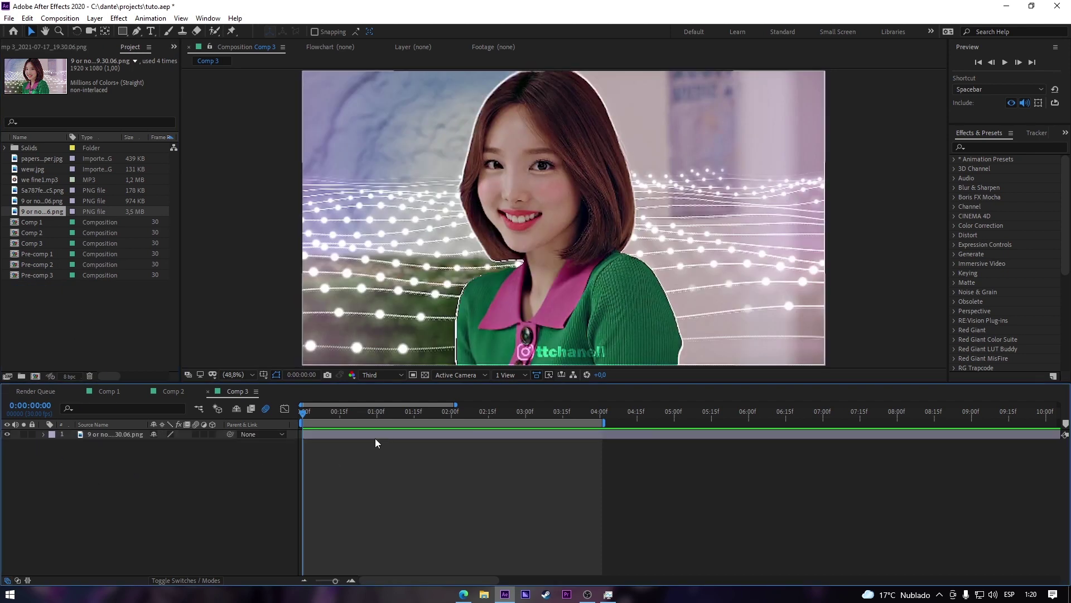
click(119, 434)
- Place the 5a787fe…39ac5.png cutout above the background image and scale it to 111%
click(63, 202)
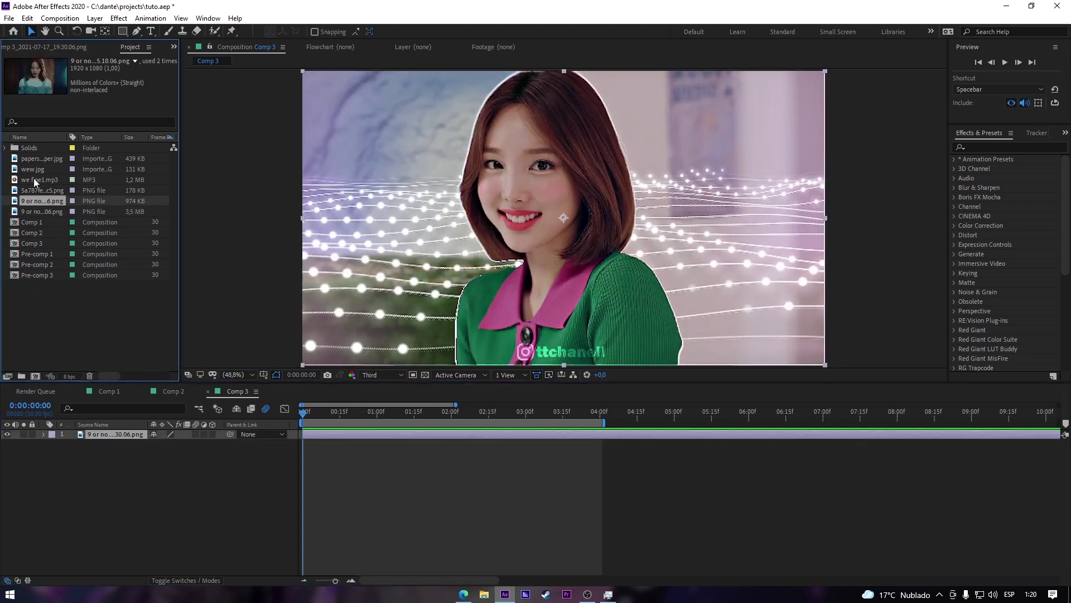
drag(35, 190, 79, 435)
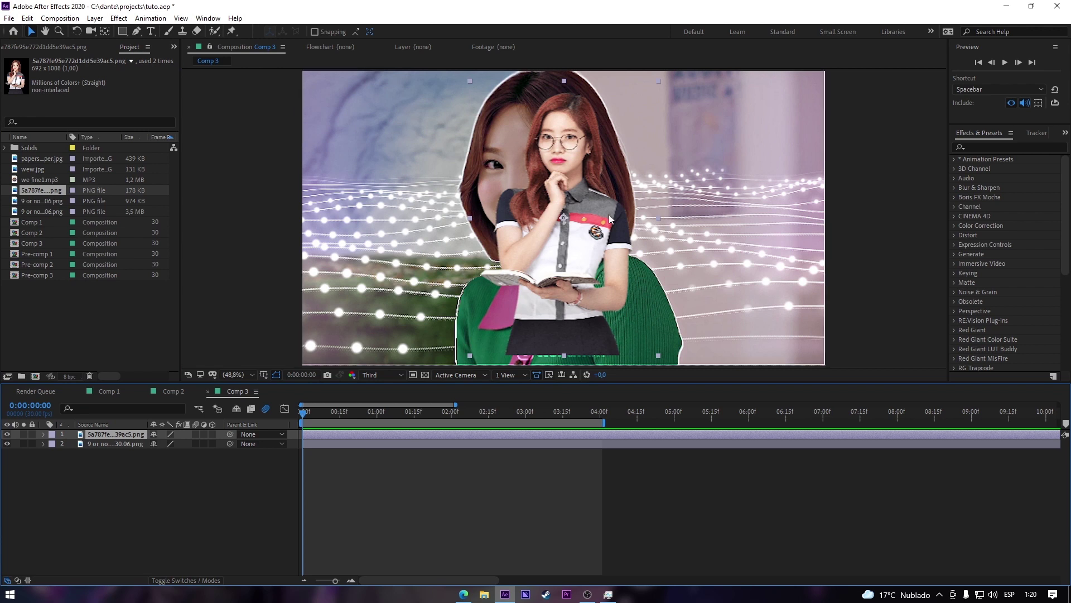
key(s)
drag(167, 448, 174, 448)
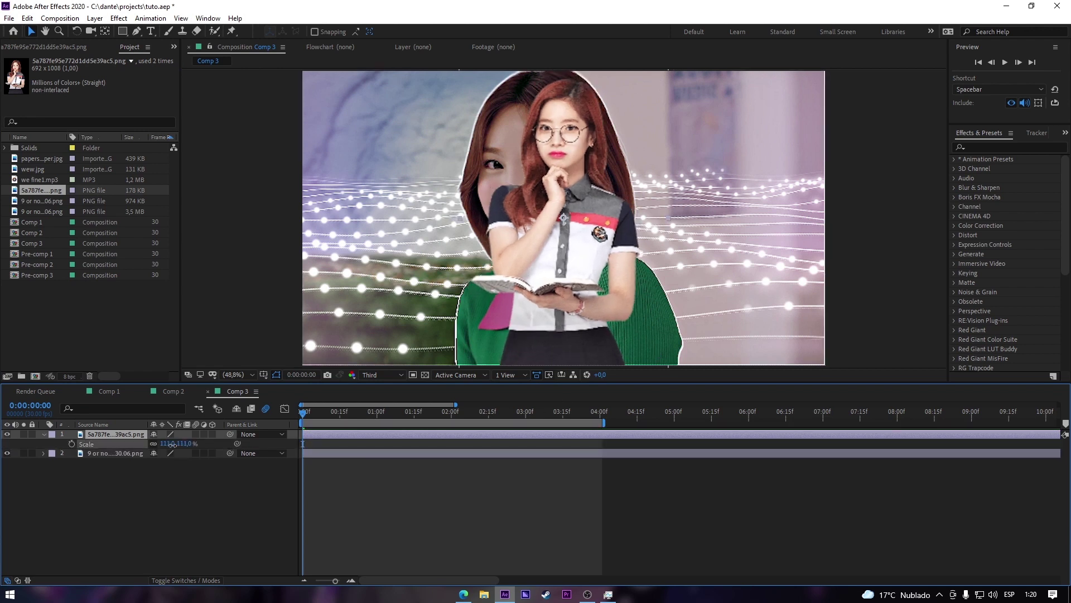
- Insert the papers…llpaper.jpg image between the cutout and the background layer
click(48, 200)
click(40, 180)
click(42, 160)
click(44, 169)
click(43, 161)
drag(43, 160, 83, 453)
drag(322, 479, 324, 480)
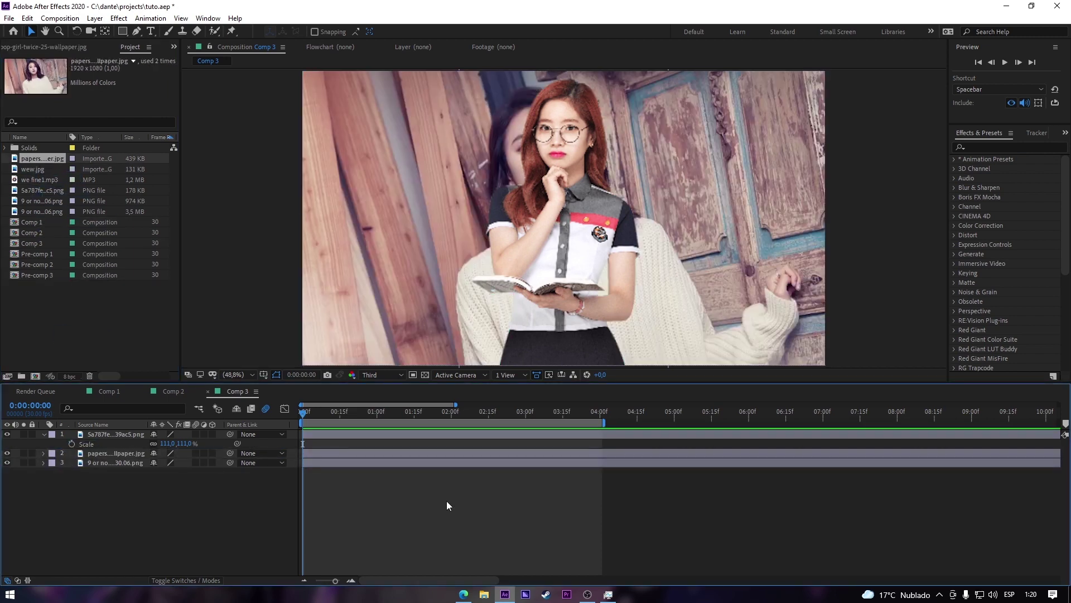
- Make all three image layers 3D and add a null object that is 3D as well
key(u)
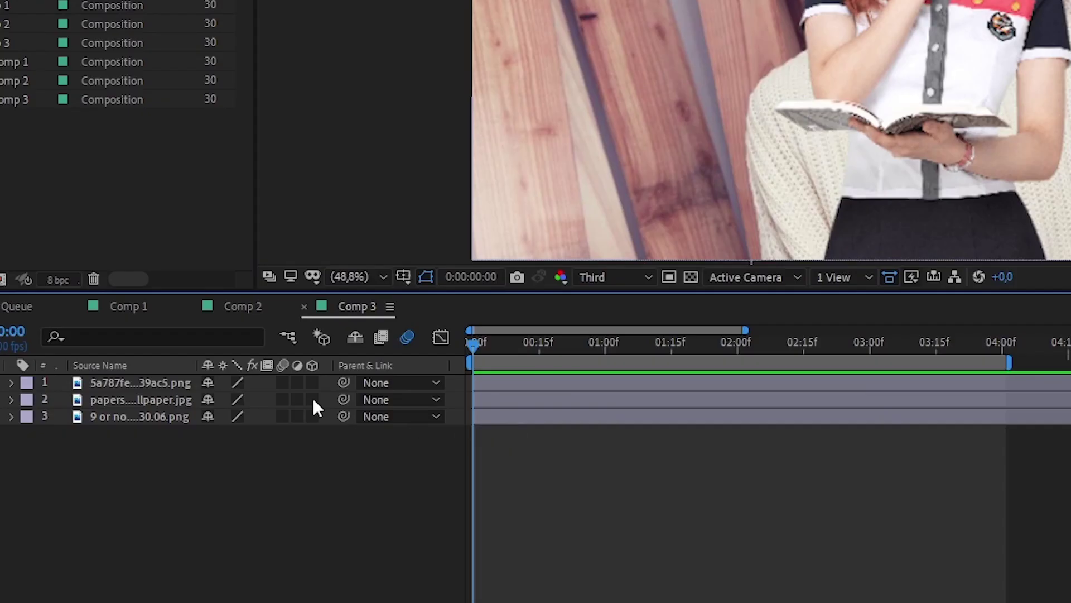
drag(312, 383, 313, 416)
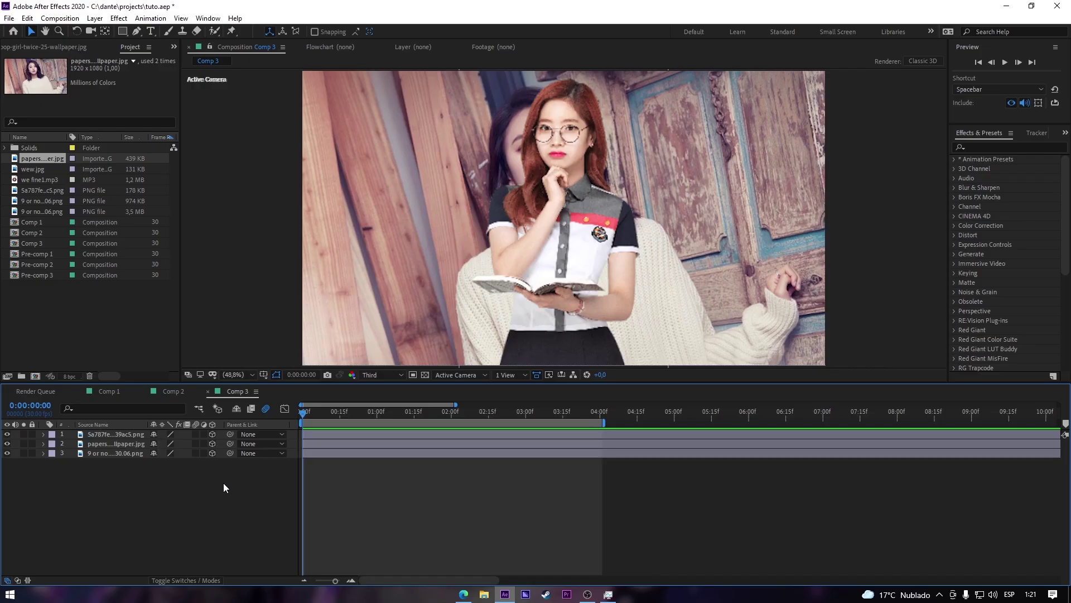
right_click(223, 483)
mouse_move(301, 362)
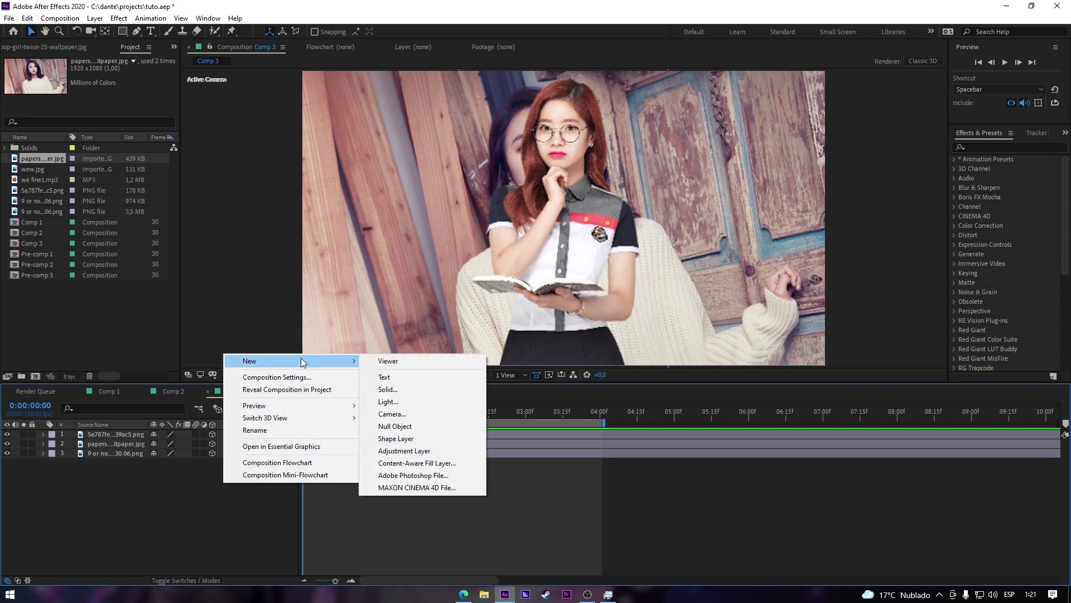
click(394, 426)
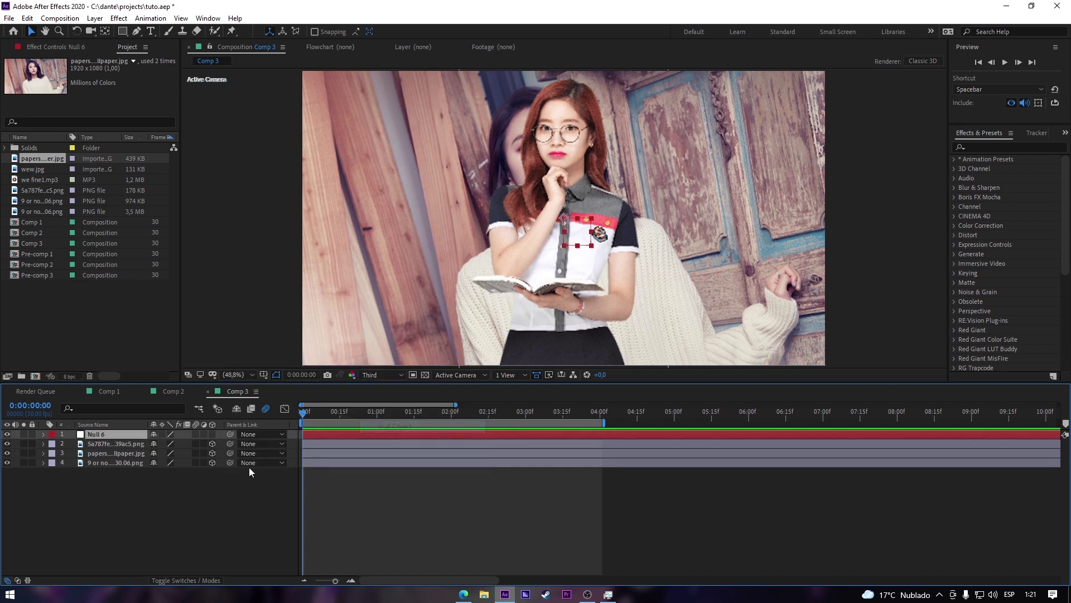
click(212, 433)
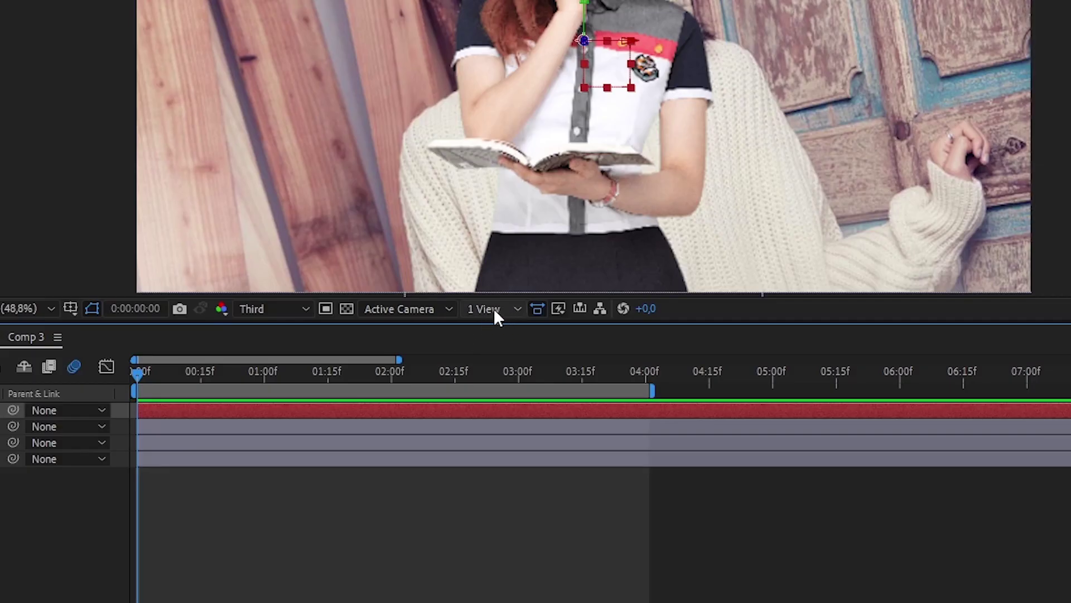
- Show the composition in 2 Views - Horizontal and set the Top view's zoom to 25%
click(494, 308)
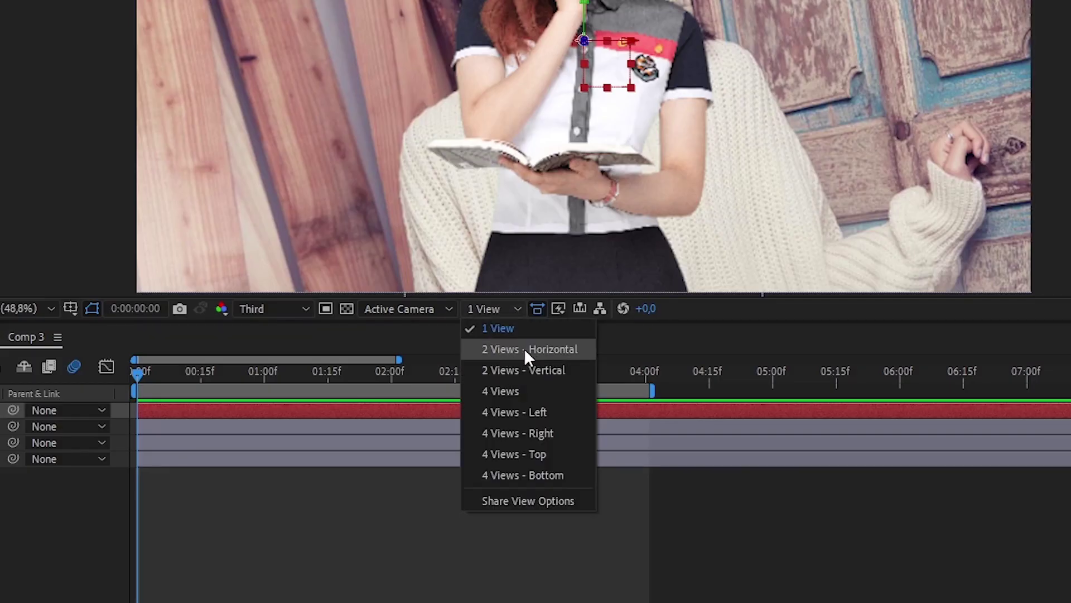
click(547, 356)
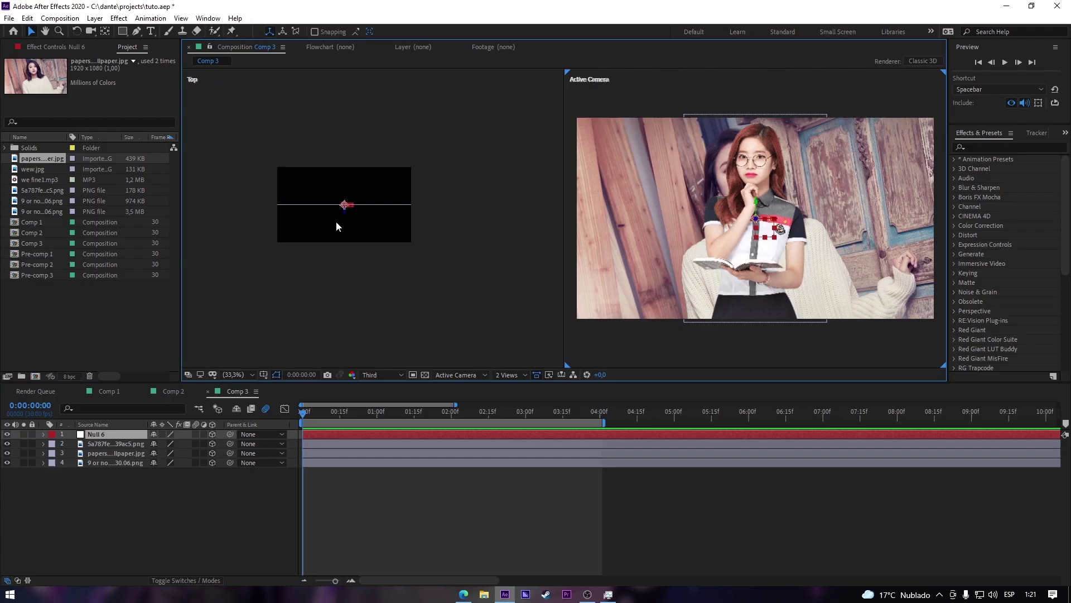
drag(394, 235, 415, 235)
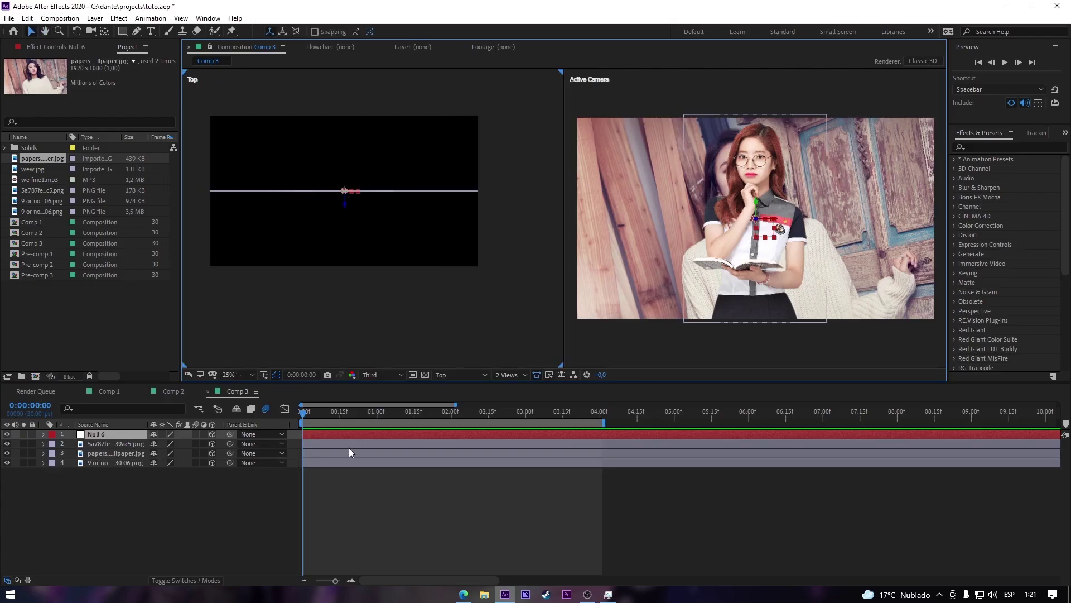
- Hide the papers…llpaper.jpg layer and place it above the 5a787fe…39ac5.png cutout in the layer order
click(349, 450)
click(7, 444)
click(9, 470)
click(7, 484)
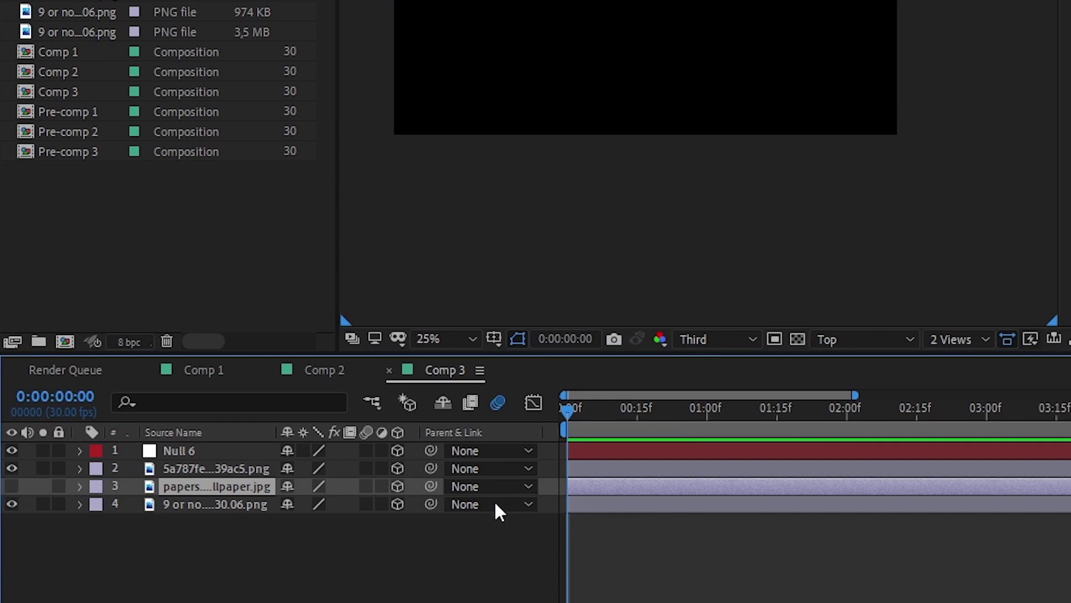
click(668, 468)
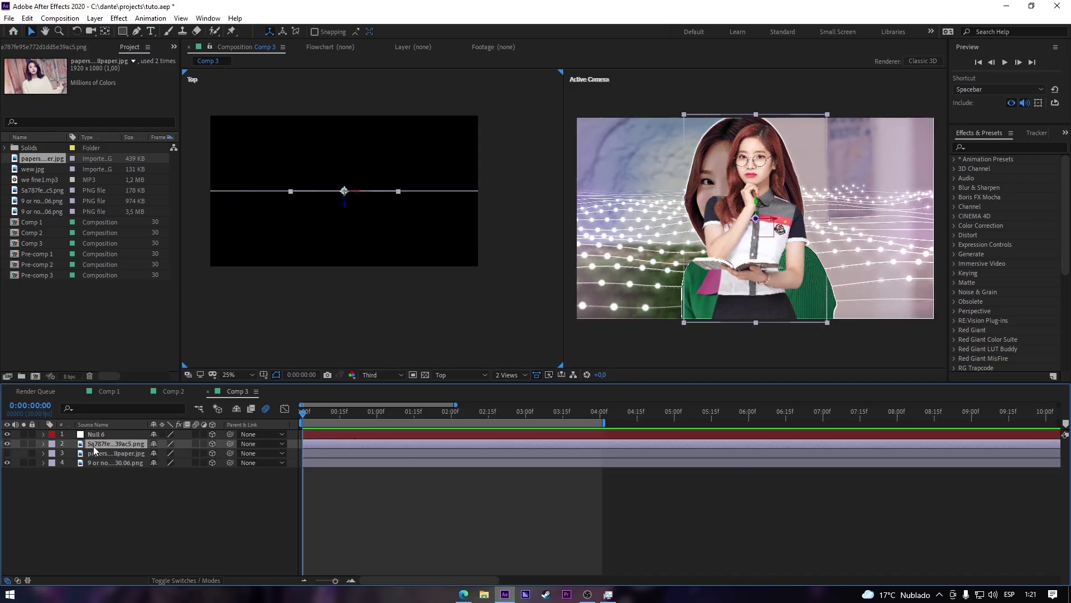
drag(94, 450, 92, 459)
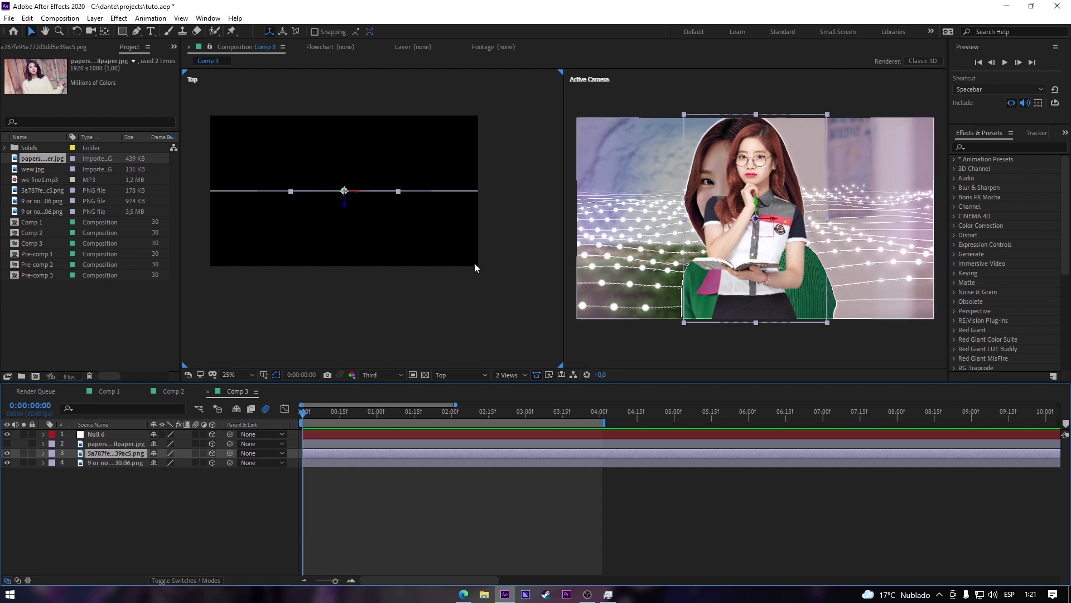
- Bring the cutout forward in depth, lower it, scale it to 123% and shift it past the frame's right side
drag(344, 208, 367, 322)
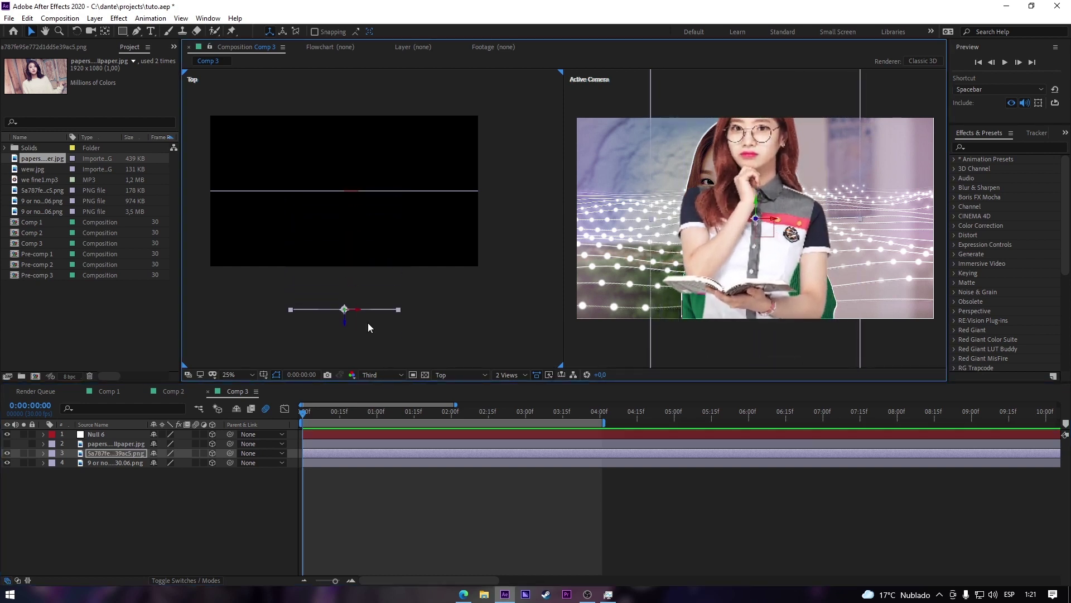
drag(756, 199, 758, 253)
key(s)
drag(172, 462, 177, 463)
drag(757, 232, 953, 265)
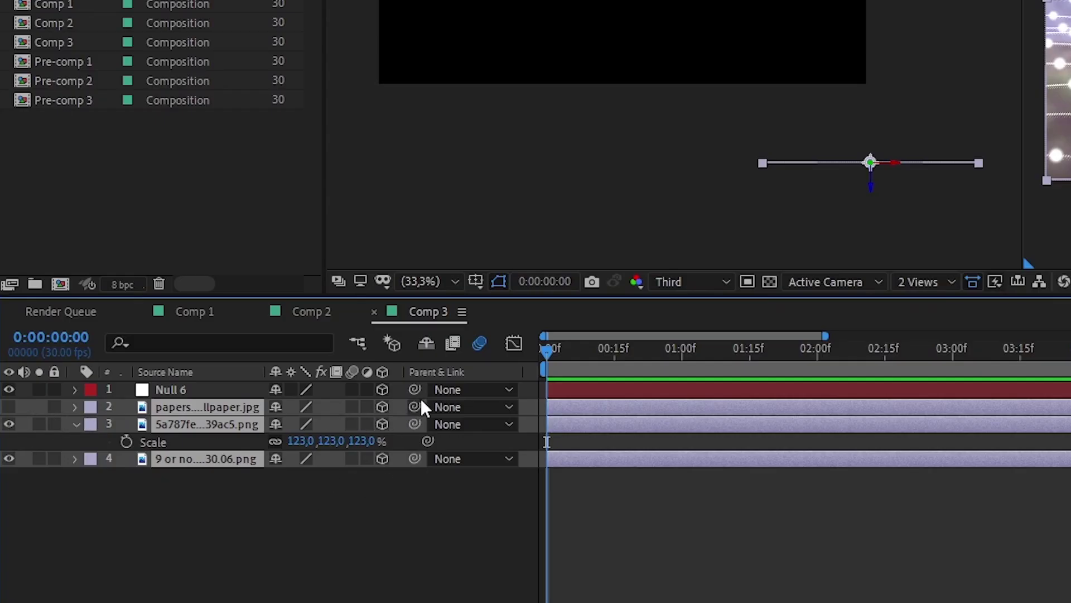
- Parent the three image layers to the null and start keyframing the null's Position at 0:00:00:05
drag(414, 407, 180, 390)
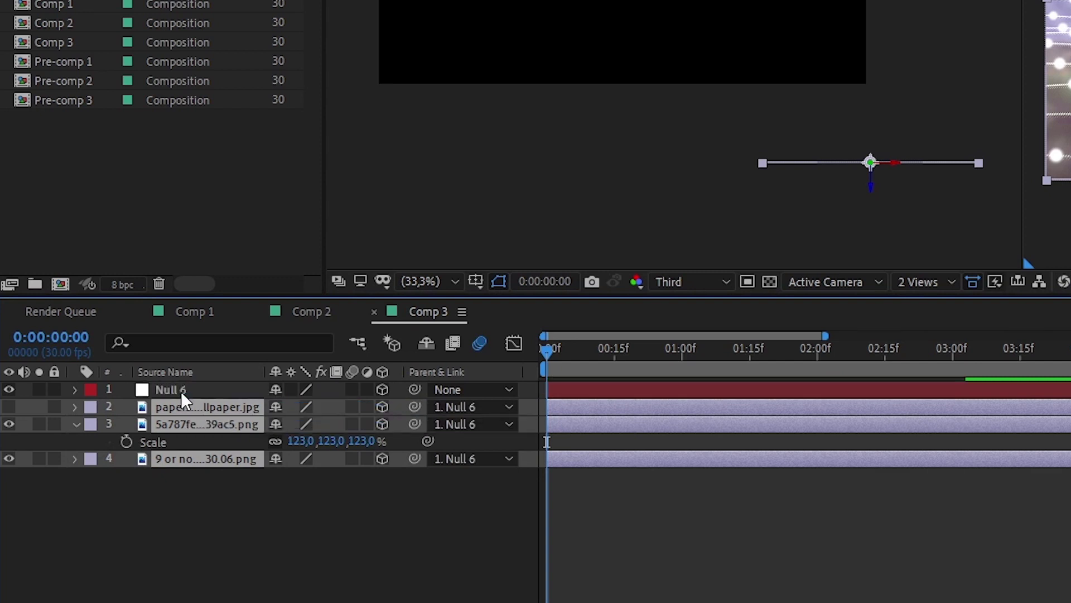
click(608, 530)
click(712, 389)
click(615, 348)
drag(580, 349, 534, 346)
key(p)
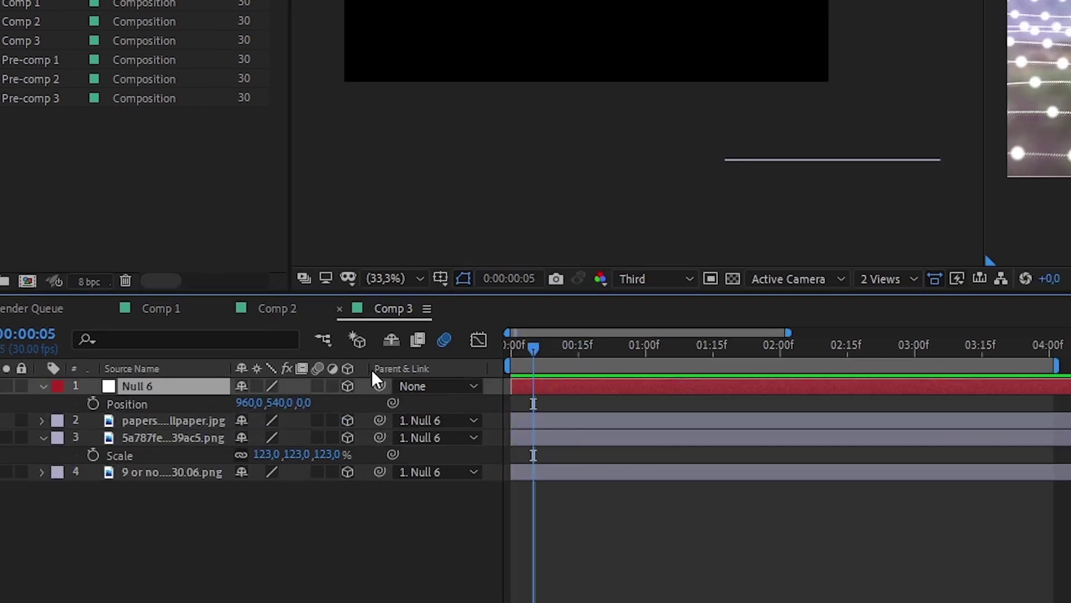
click(93, 404)
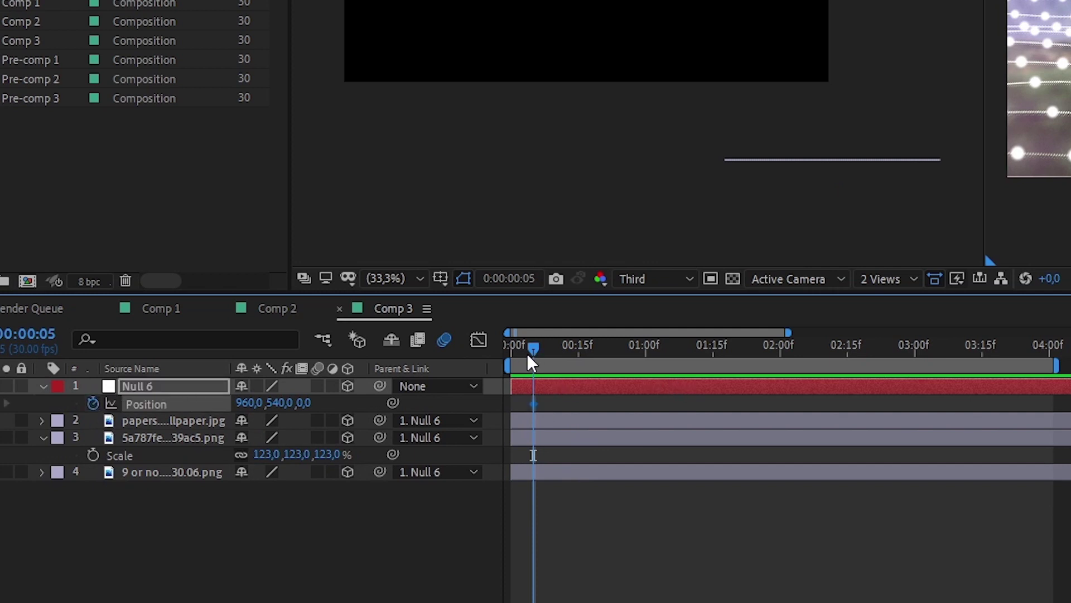
- Set the null's X Position to 125 at 0:00:01:09 so the images slide sideways
drag(531, 359, 682, 352)
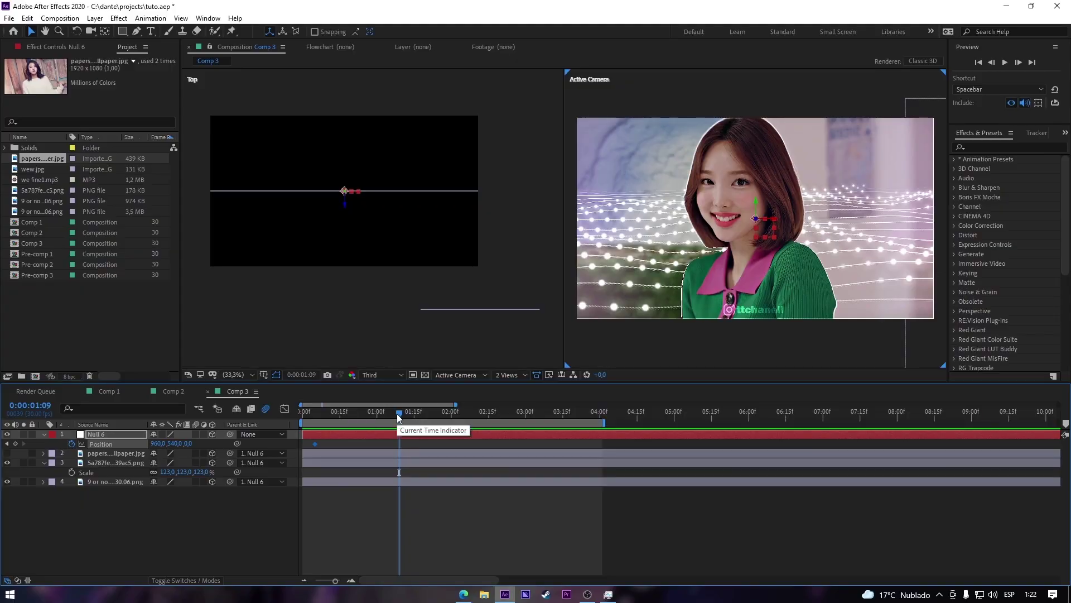
drag(159, 443, 7, 473)
drag(159, 444, 142, 444)
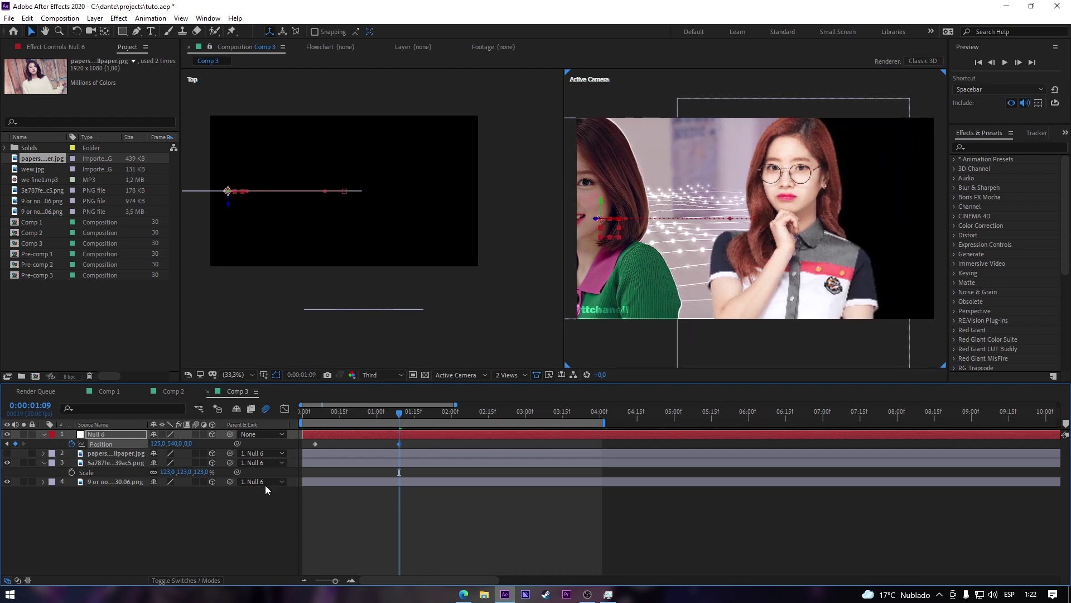
- Easy Ease both null Position keyframes and stretch the second keyframe's easing handle toward the first
click(266, 493)
drag(392, 414, 364, 413)
drag(416, 445, 310, 451)
drag(339, 413, 353, 412)
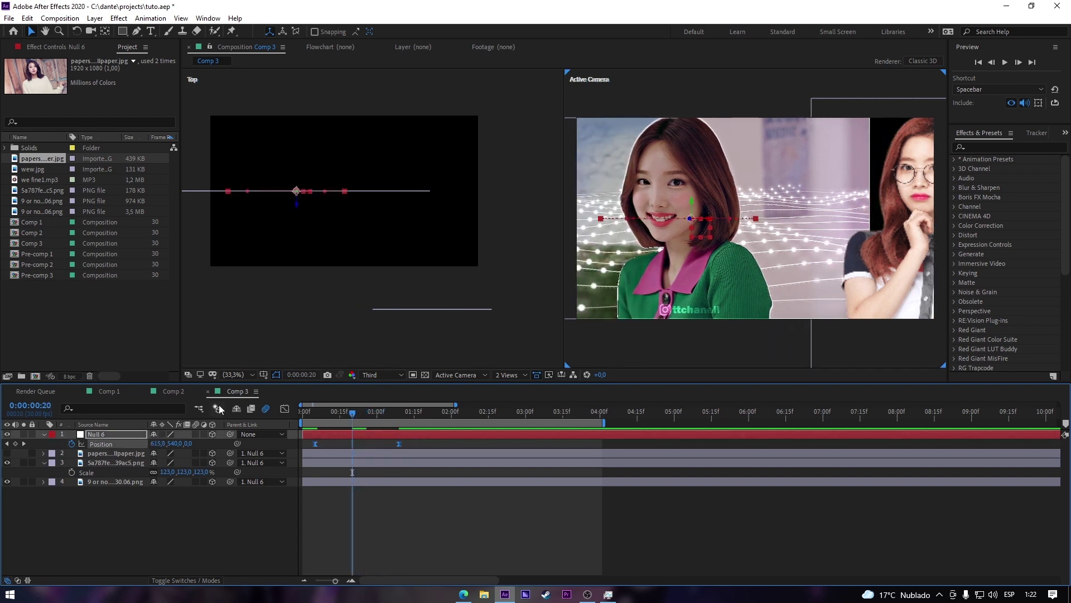
click(284, 409)
drag(393, 556, 339, 549)
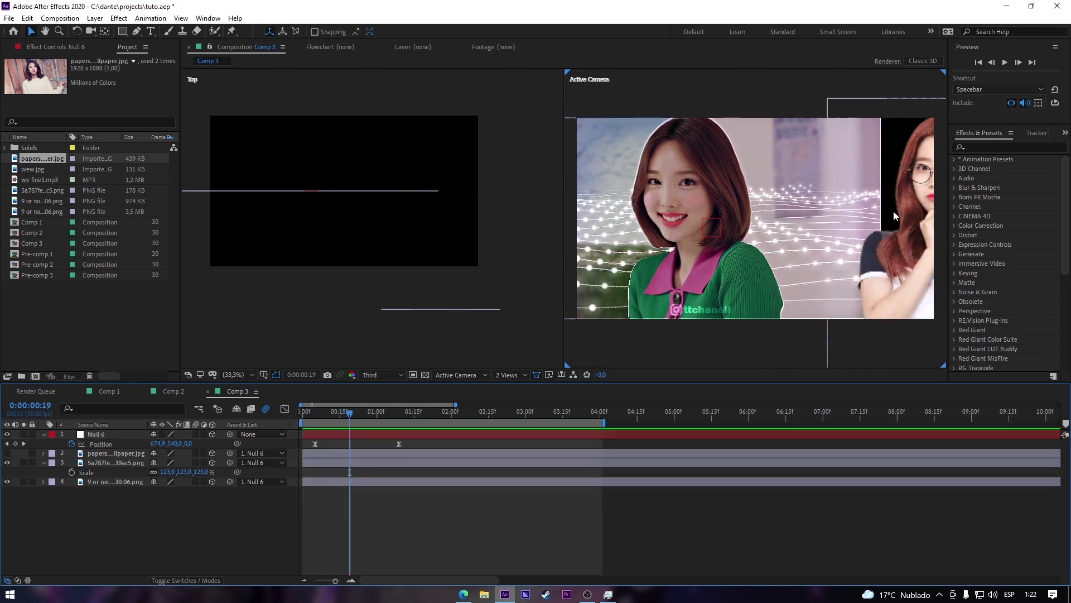
- Scale the 9 or no…30.06.png background layer to 109% and check the slide in motion
click(411, 309)
mouse_move(351, 414)
mouse_down()
mouse_move(364, 414)
mouse_move(335, 414)
mouse_up()
click(356, 481)
key(s)
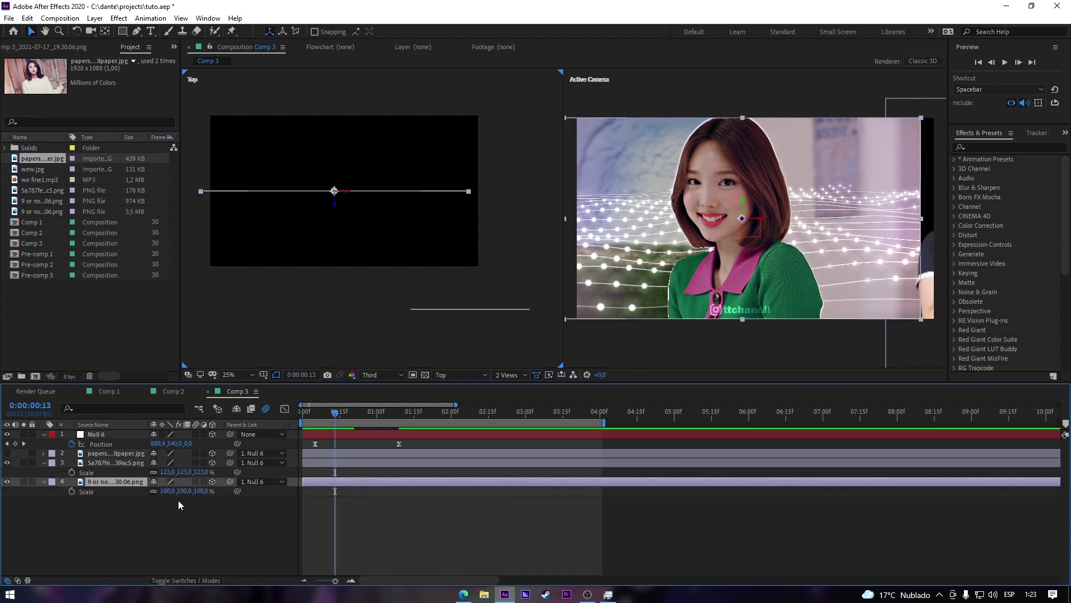
drag(166, 490, 175, 491)
drag(383, 414, 342, 414)
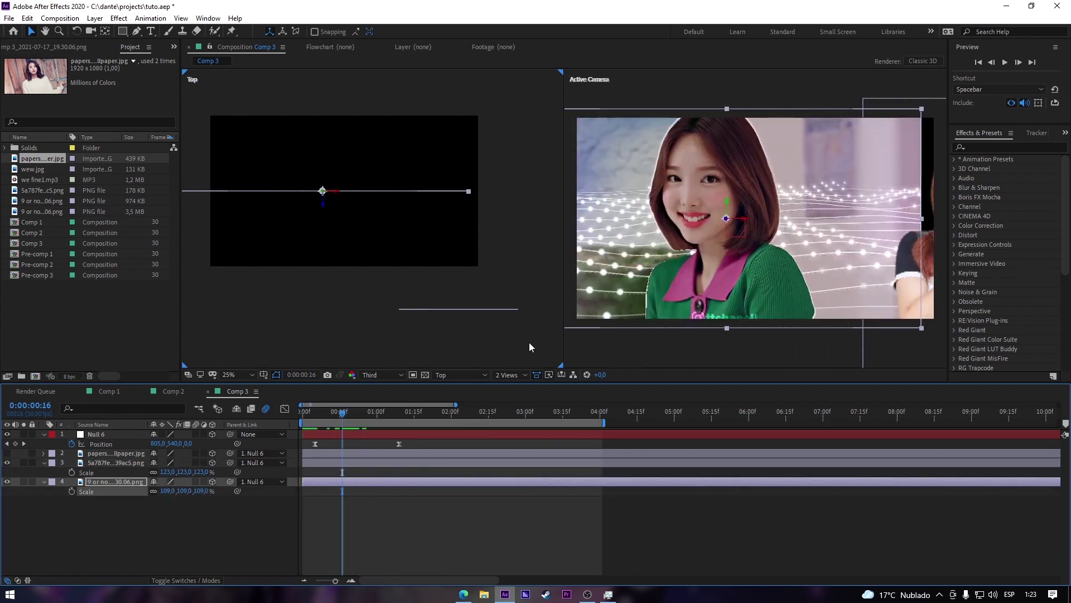
click(352, 413)
- Push the cutout slightly back in depth, move it a little left and preview the slide
click(417, 464)
drag(471, 309, 470, 298)
drag(893, 251, 862, 251)
click(399, 413)
drag(400, 415, 283, 414)
drag(442, 366, 356, 412)
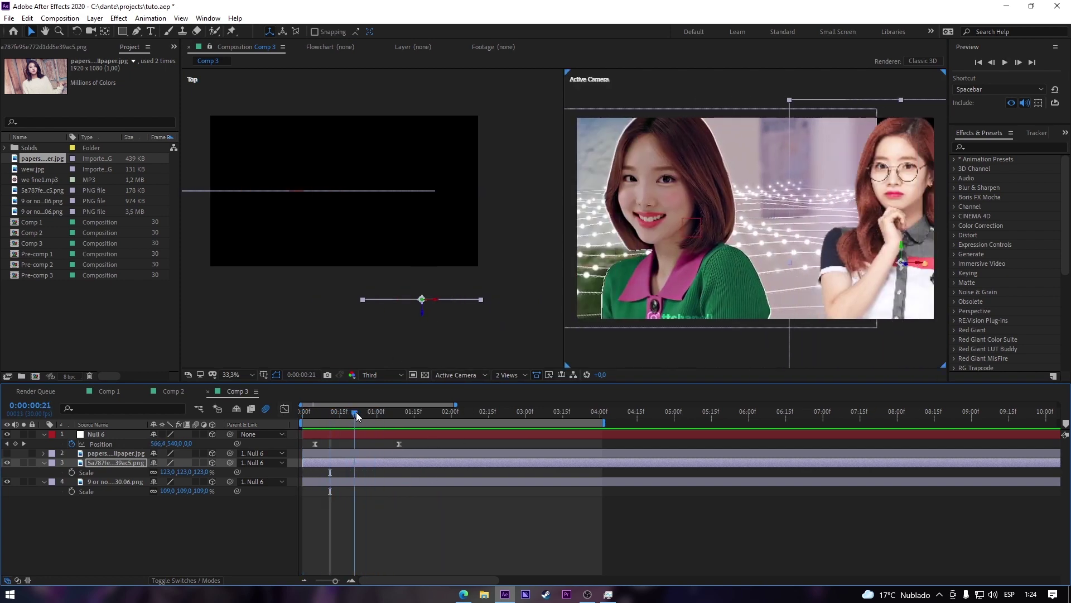
key(space)
key(space)
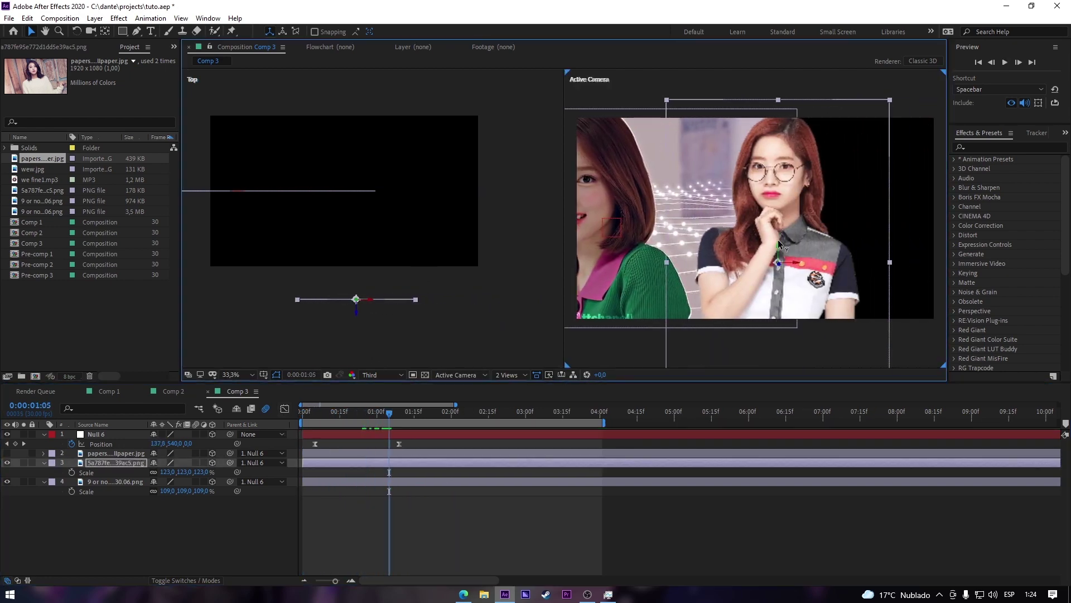
- Shift the cutout slightly right, scale the background image to 119% and preview the movement
scroll(780, 267, down, 2)
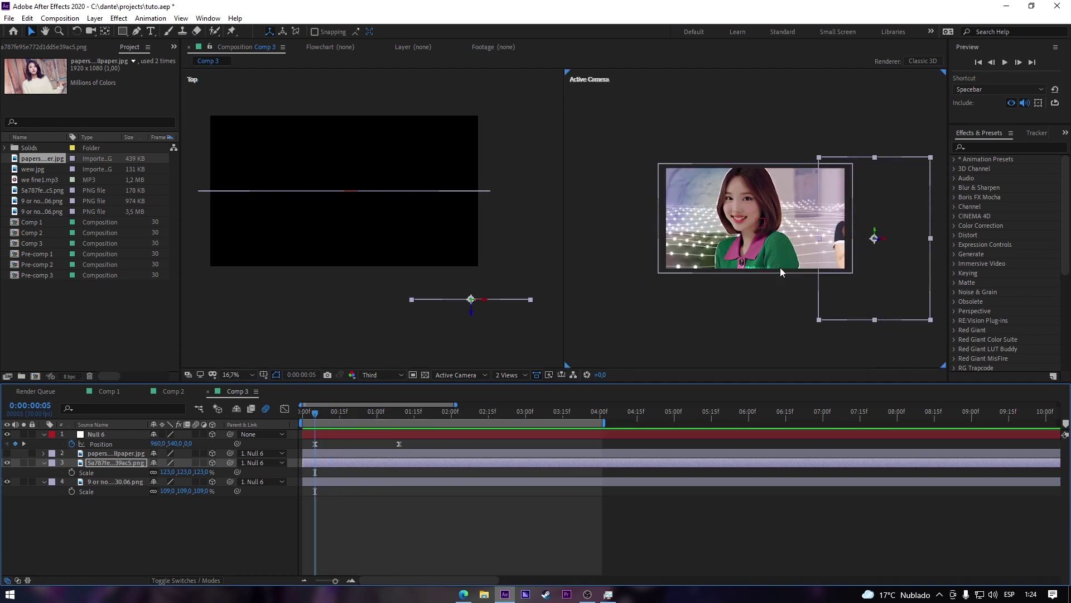
scroll(780, 267, up, 2)
drag(909, 258, 927, 258)
drag(164, 491, 170, 491)
key(space)
key(space)
- Return the composition to the 1 View layout and go to 0:00:00:07
click(522, 375)
click(514, 383)
click(320, 414)
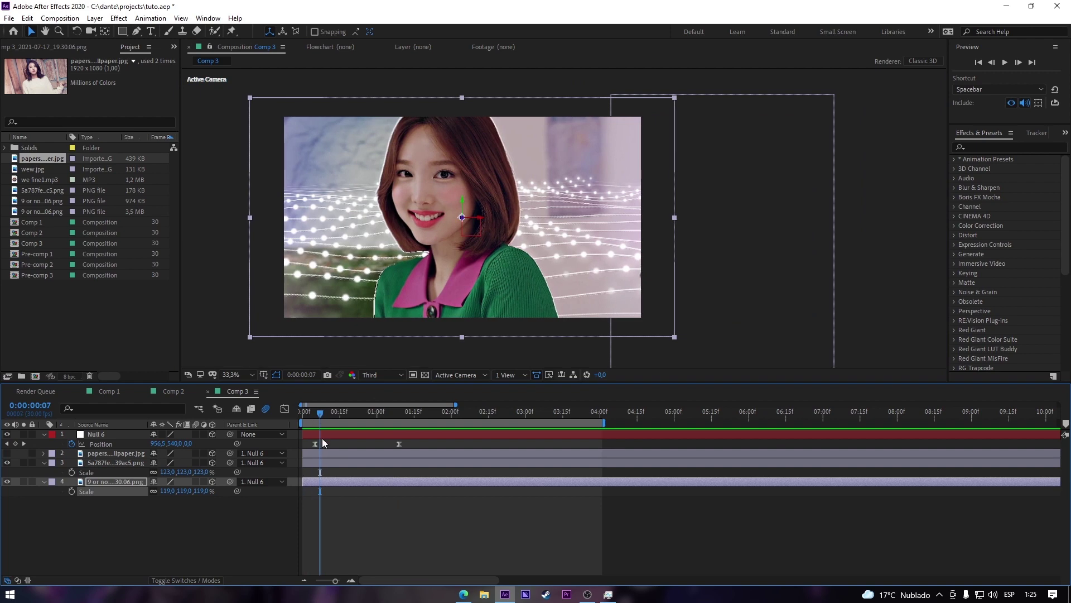
- Collapse the layer properties, enable motion blur on the three image layers and preview the slide from the start
key(space)
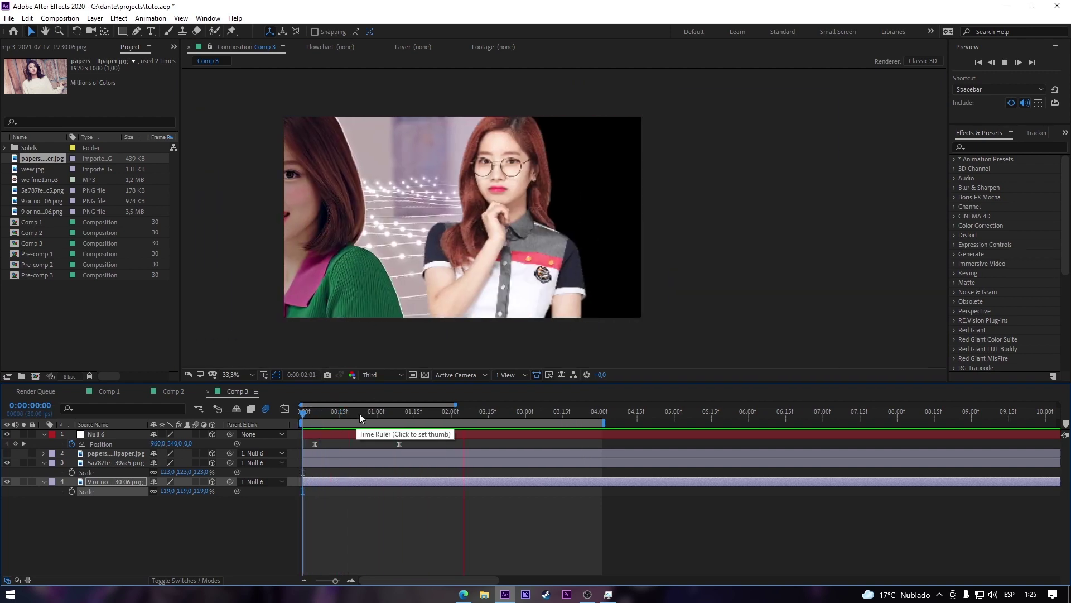
key(space)
click(185, 500)
key(u)
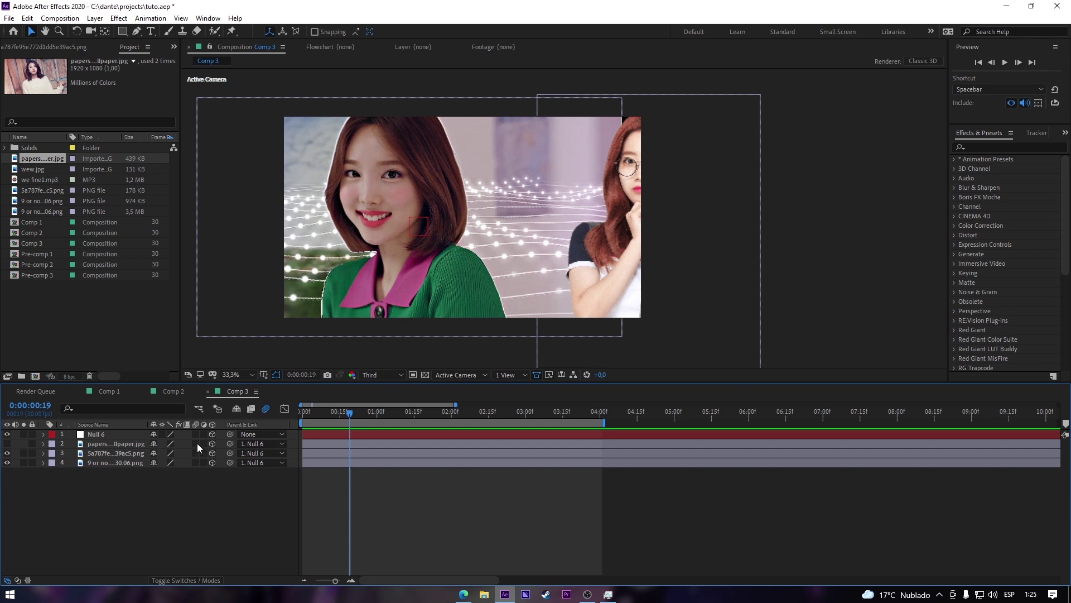
drag(196, 443, 195, 462)
drag(313, 409, 286, 410)
key(space)
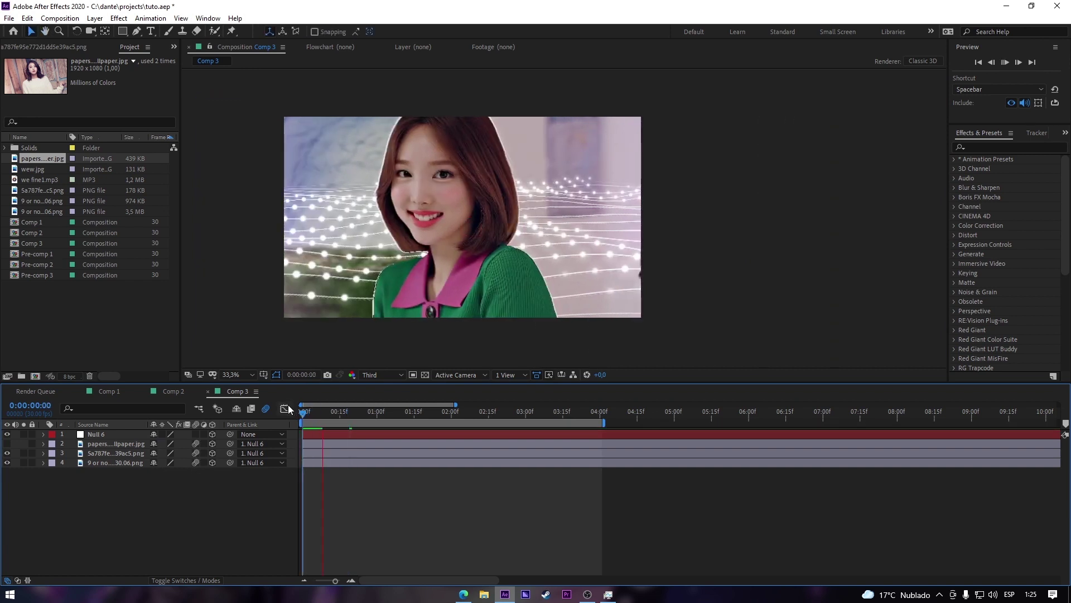
- Push the 5a787fe…39ac5.png cutout slightly back in depth at 0:00:01:06 using the Top view and preview the slide
click(322, 409)
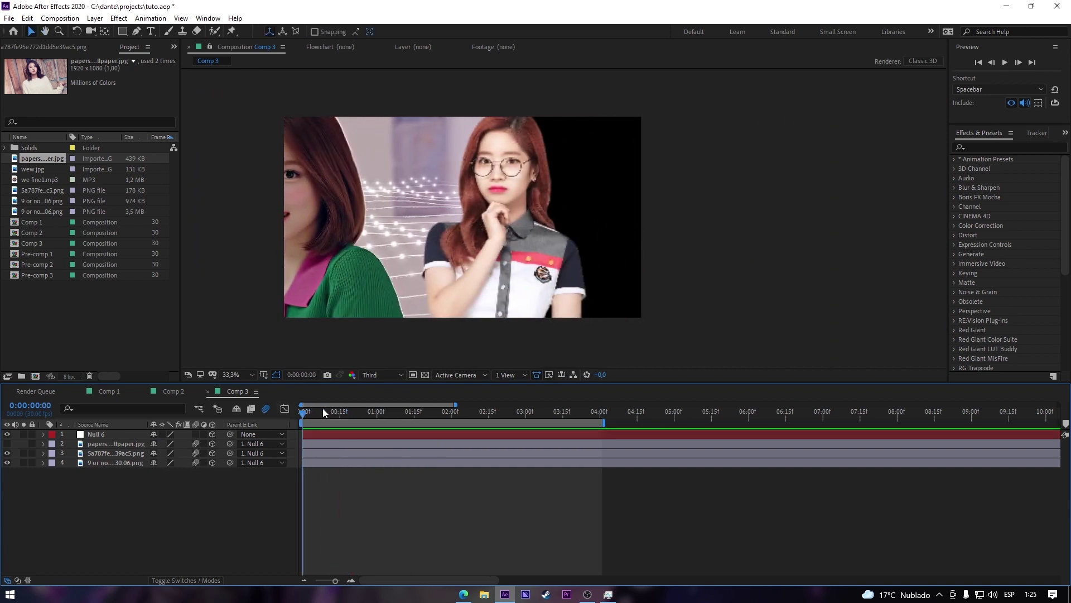
drag(321, 409, 319, 410)
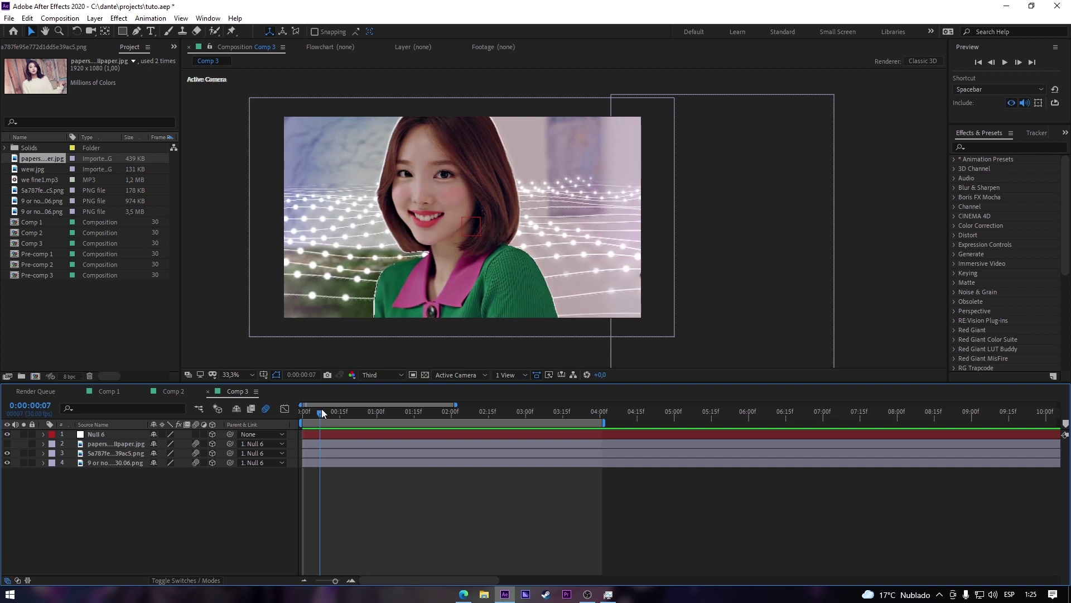
click(430, 300)
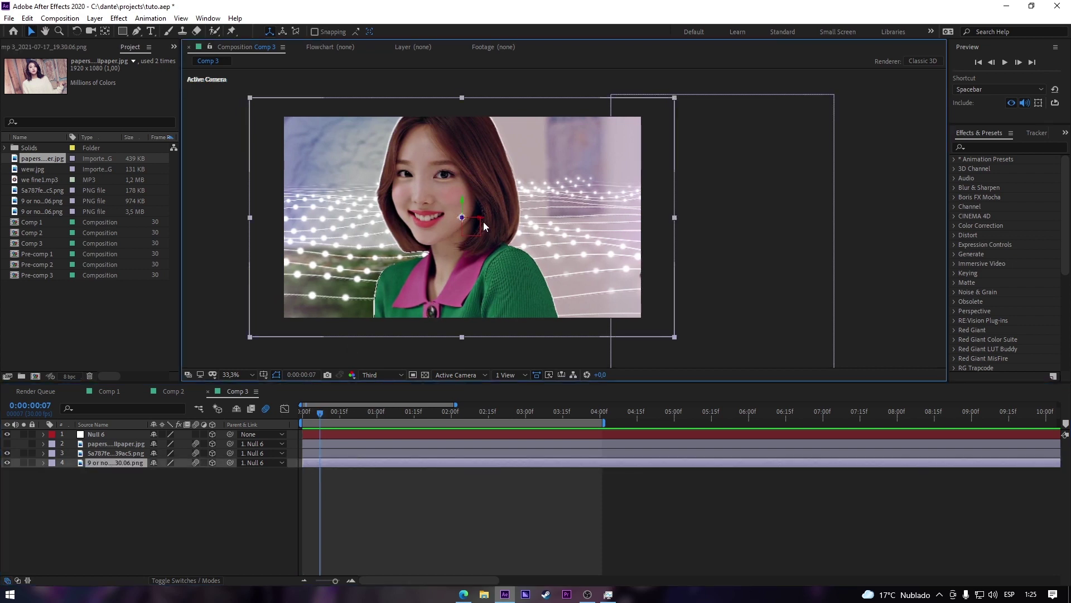
mouse_move(386, 412)
mouse_down()
mouse_move(337, 411)
mouse_move(392, 411)
mouse_up()
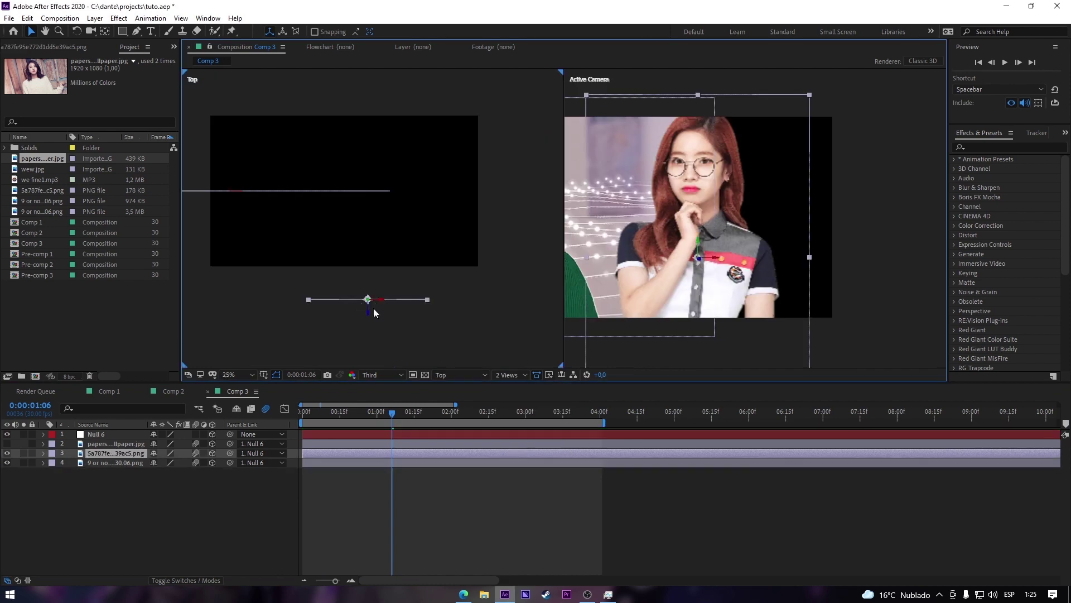
drag(373, 308, 373, 299)
key(space)
mouse_move(394, 410)
mouse_down()
mouse_move(304, 411)
mouse_move(381, 413)
mouse_up()
click(853, 267)
key(space)
key(p)
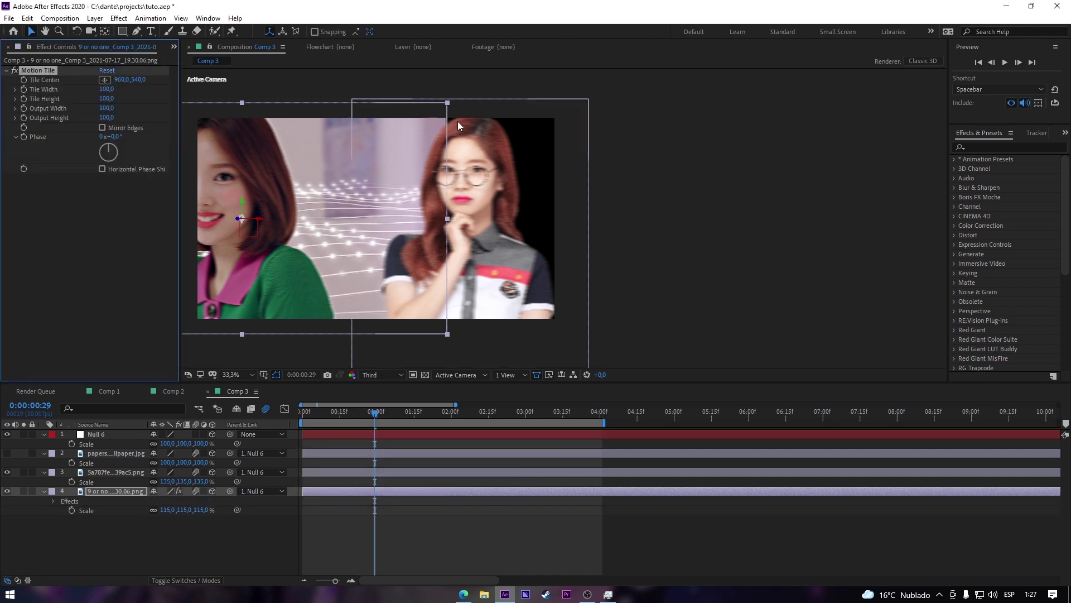
- Set Motion Tile on the 9 or no…30.06.png background to an output width of 115 with mirrored edges and preview the slide
scroll(461, 119, up, 3)
drag(346, 197, 468, 336)
scroll(445, 250, up, 2)
drag(279, 264, 478, 206)
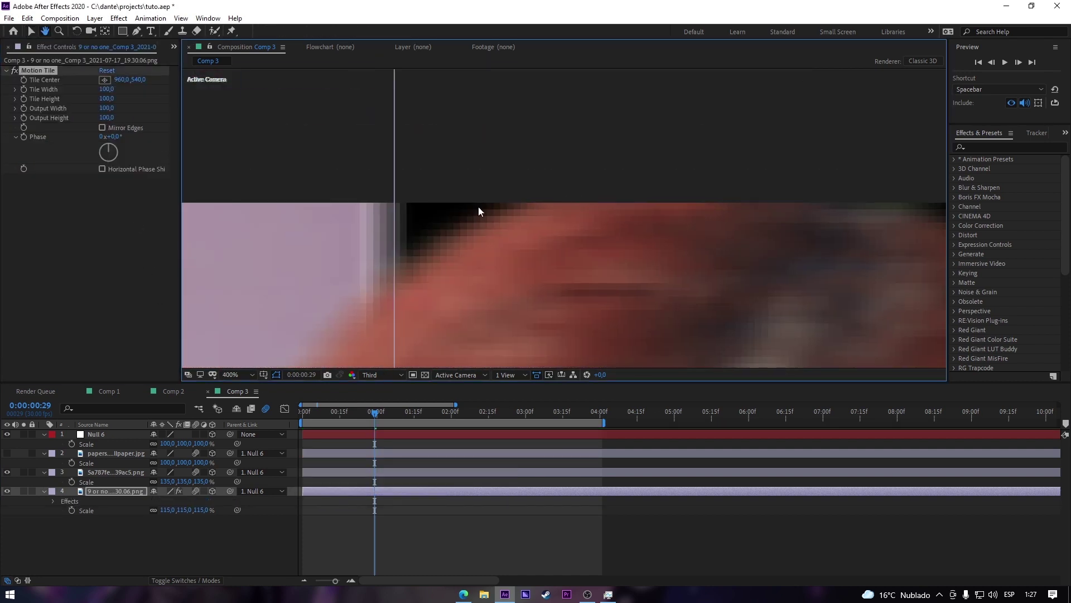
scroll(398, 223, down, 3)
scroll(399, 223, down, 3)
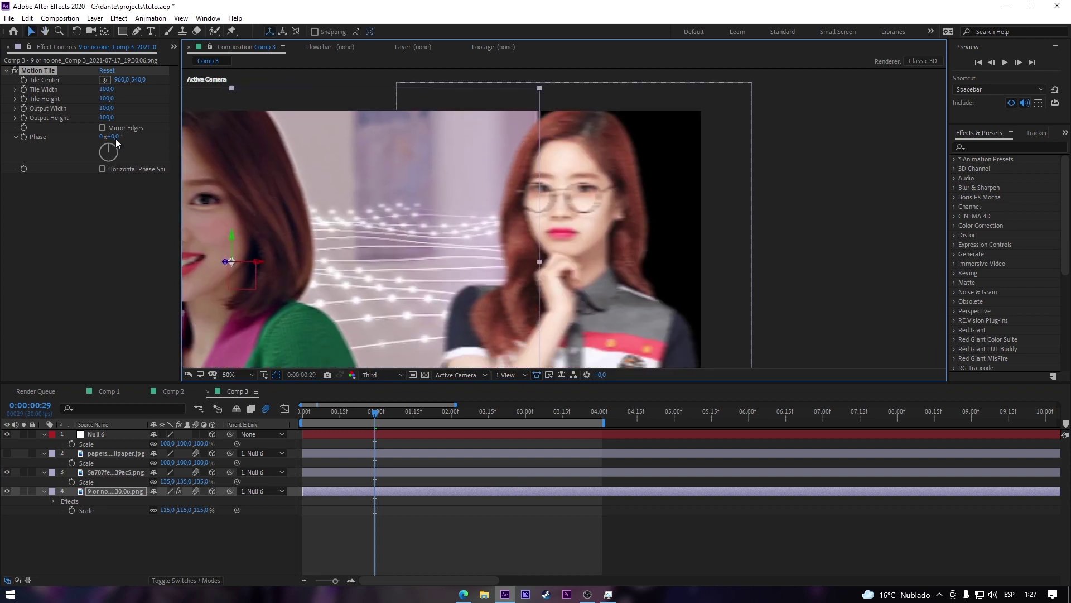
click(107, 109)
text(105)
key(Return)
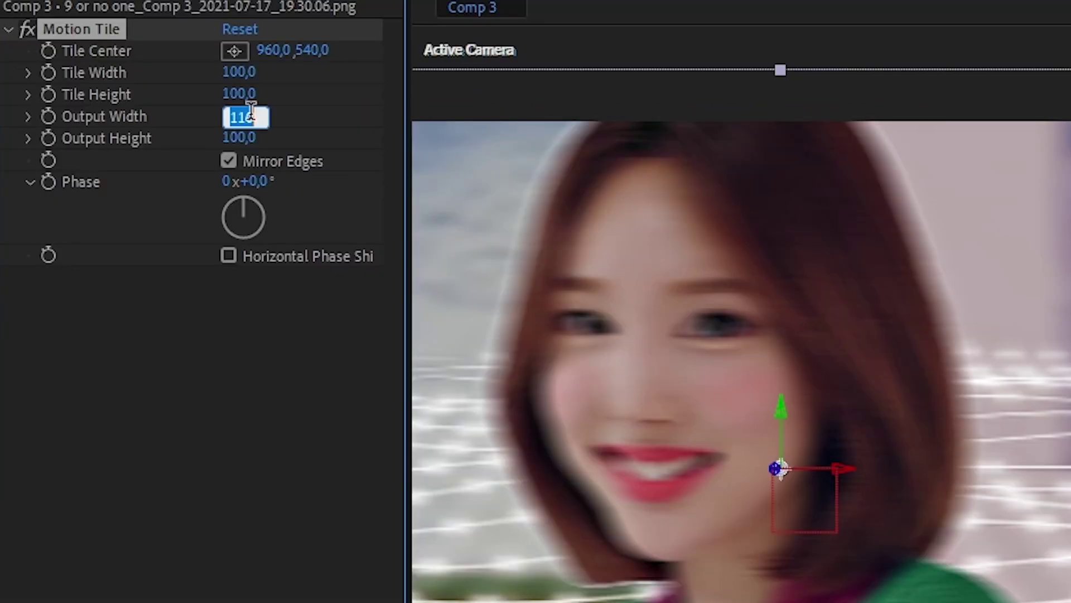
text(115)
key(Return)
key(space)
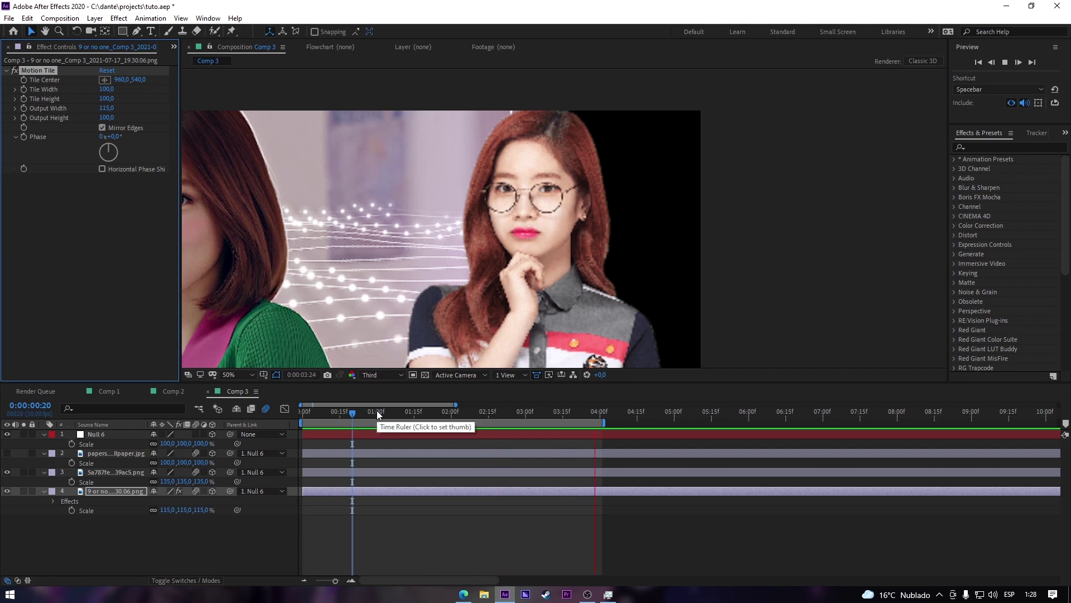
key(space)
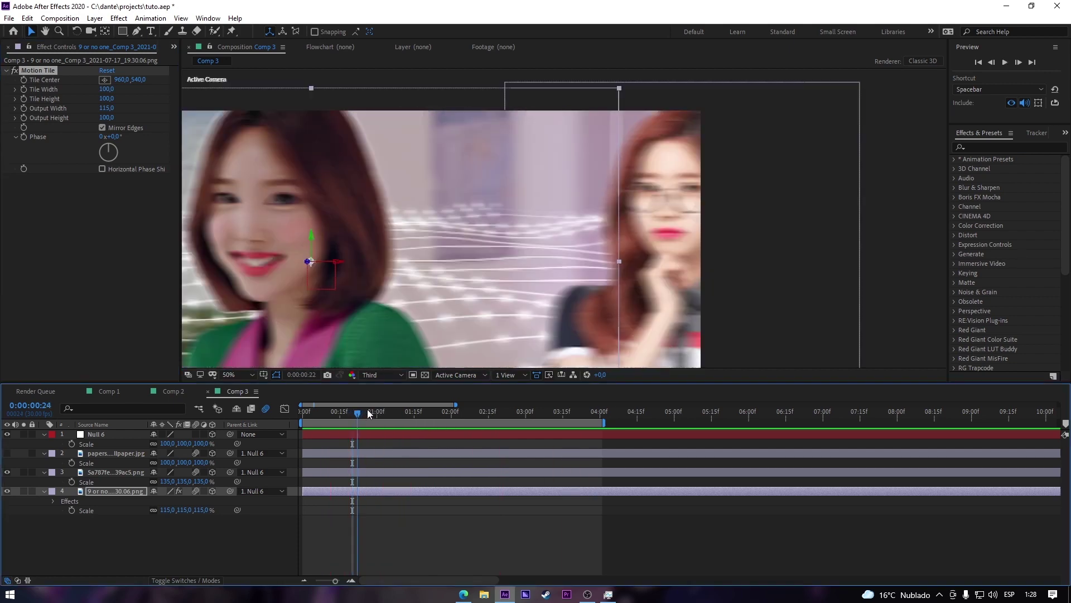
- Fit the whole composition in the viewer and play back the slide
click(387, 373)
click(508, 375)
click(510, 382)
click(248, 375)
click(251, 387)
key(space)
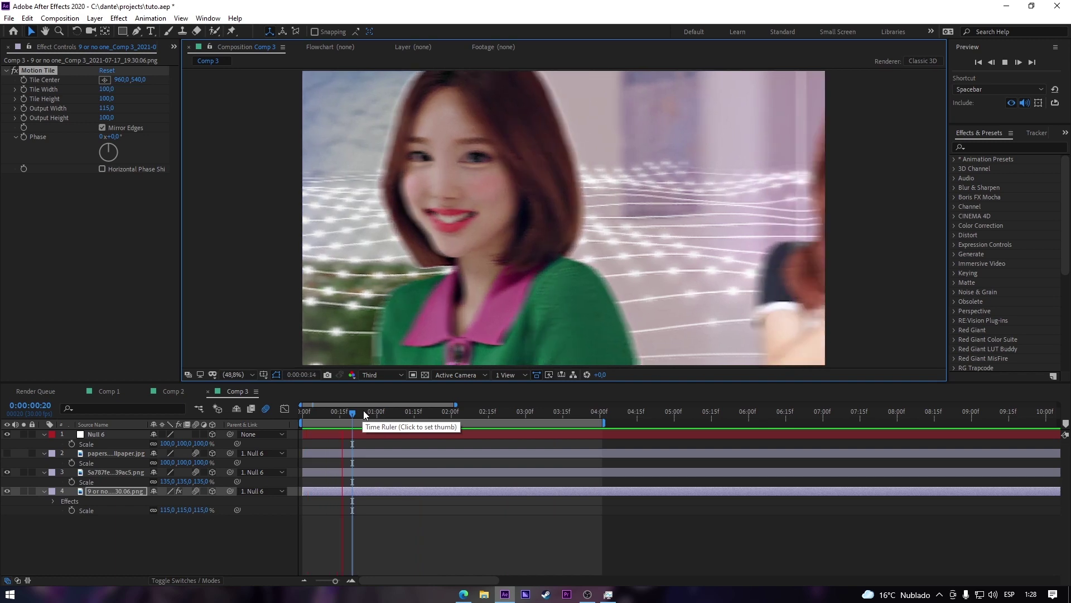
- Show the papers…llpaper.jpg layer at 0:00:01:13 and, in 2 Views - Horizontal, move it right behind the cutout, in front of the background
drag(388, 412, 409, 414)
click(102, 452)
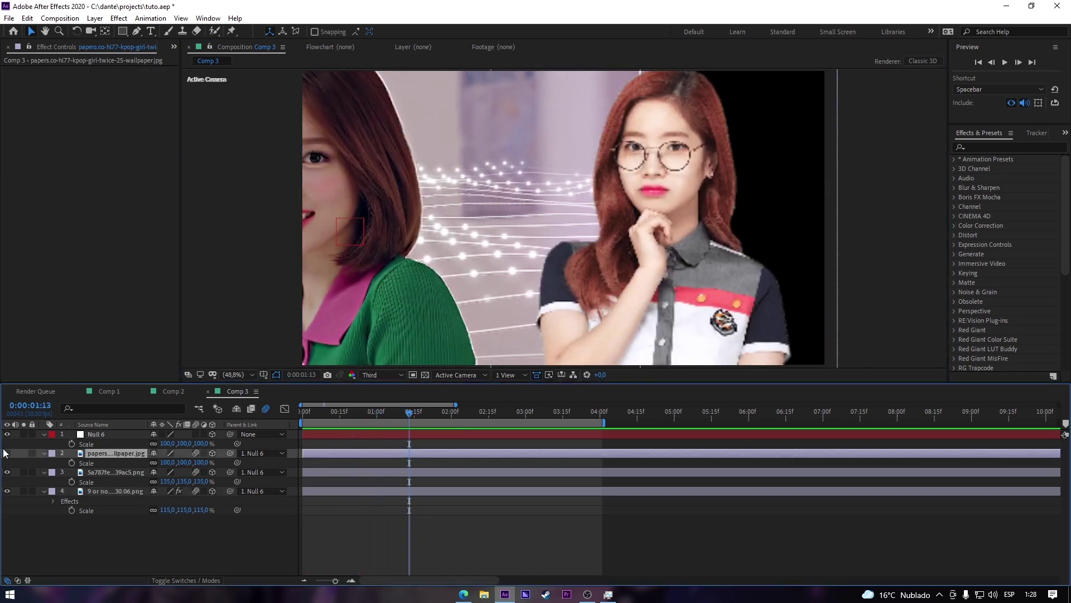
click(7, 453)
click(508, 374)
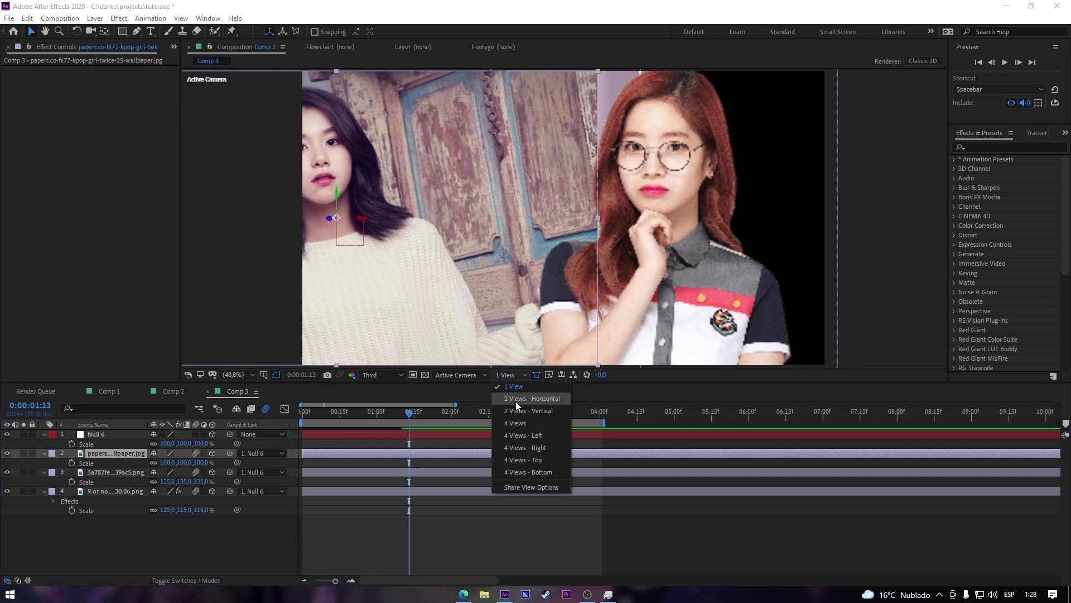
click(522, 420)
drag(241, 194, 525, 221)
drag(527, 246, 528, 255)
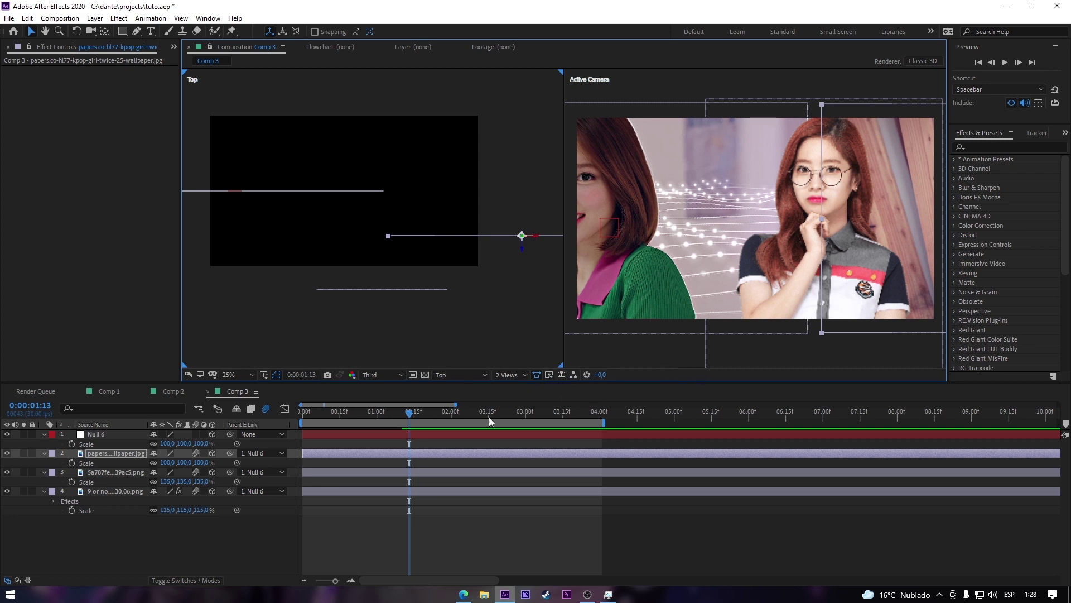
- Duplicate Null 6, delete the copy's second Position keyframe and move its first one to about 0:00:01:01
drag(431, 413, 456, 437)
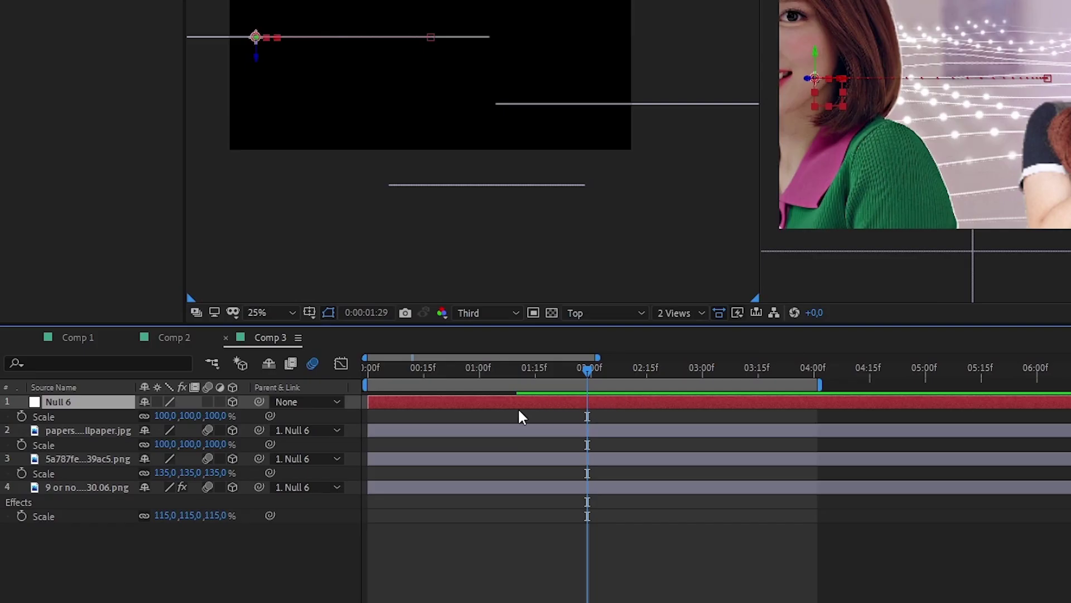
key(ctrl+d)
key(p)
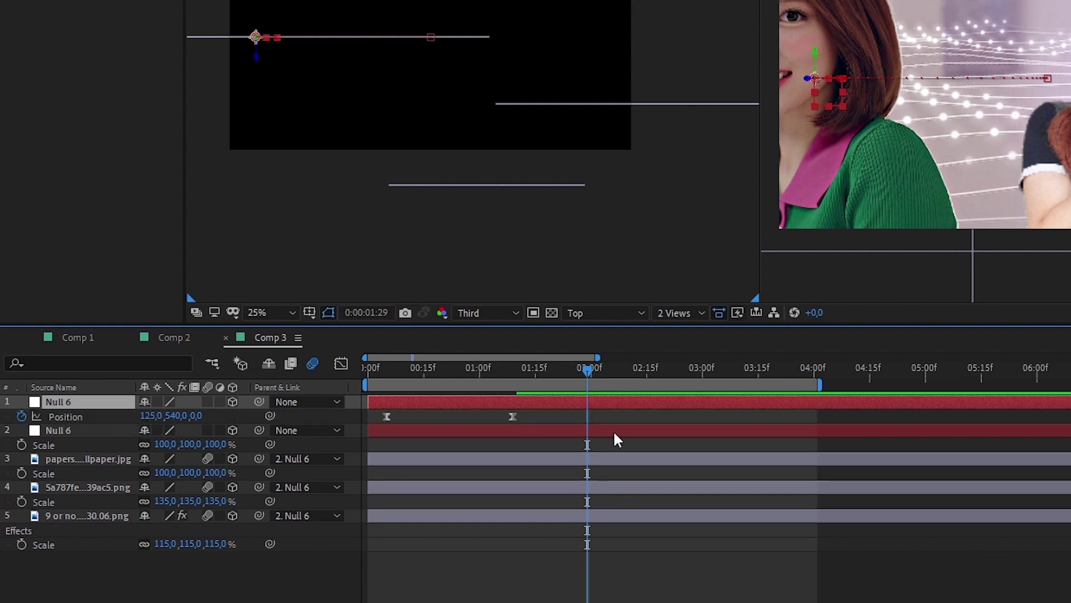
click(512, 417)
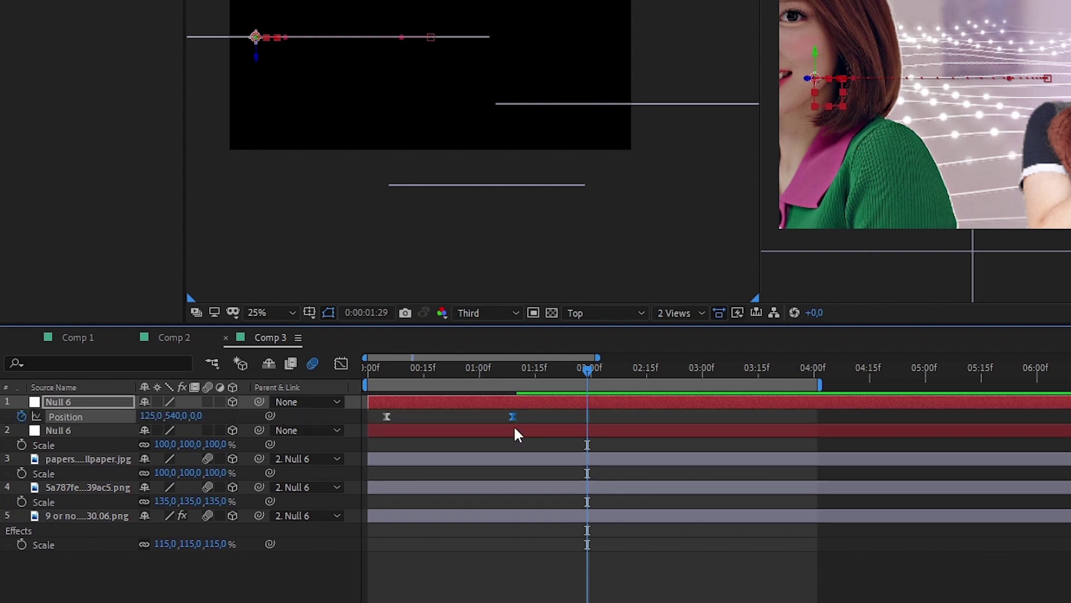
key(Delete)
drag(389, 415, 482, 418)
click(558, 434)
key(p)
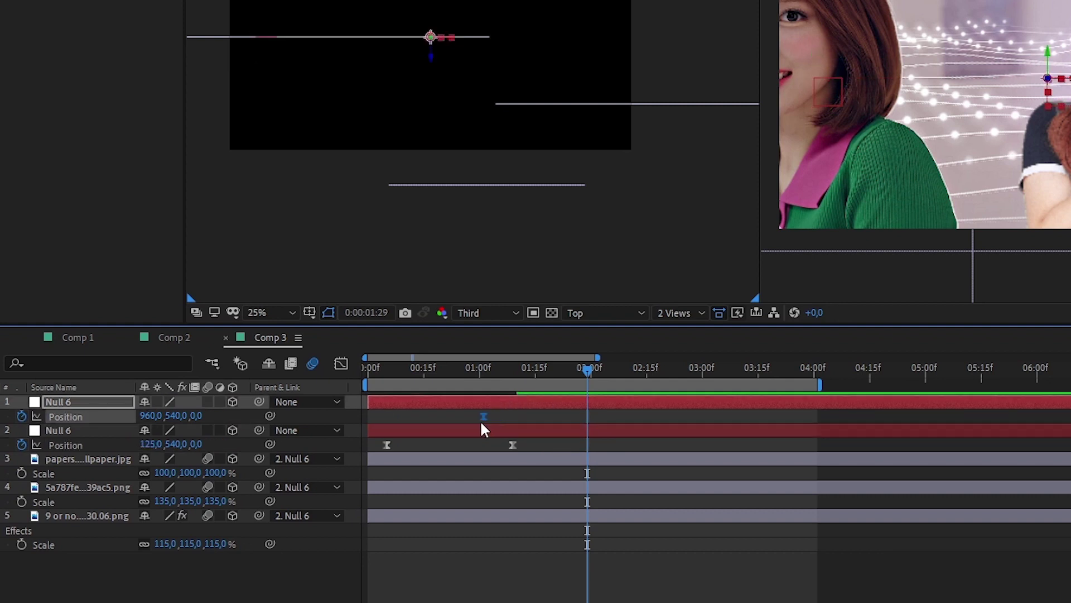
- Parent the original Null 6 to its copy and set the copy's X position to -374 at 0:00:02:10
scroll(483, 352, right, 1)
drag(467, 371, 592, 374)
drag(259, 429, 56, 403)
drag(149, 416, 0, 417)
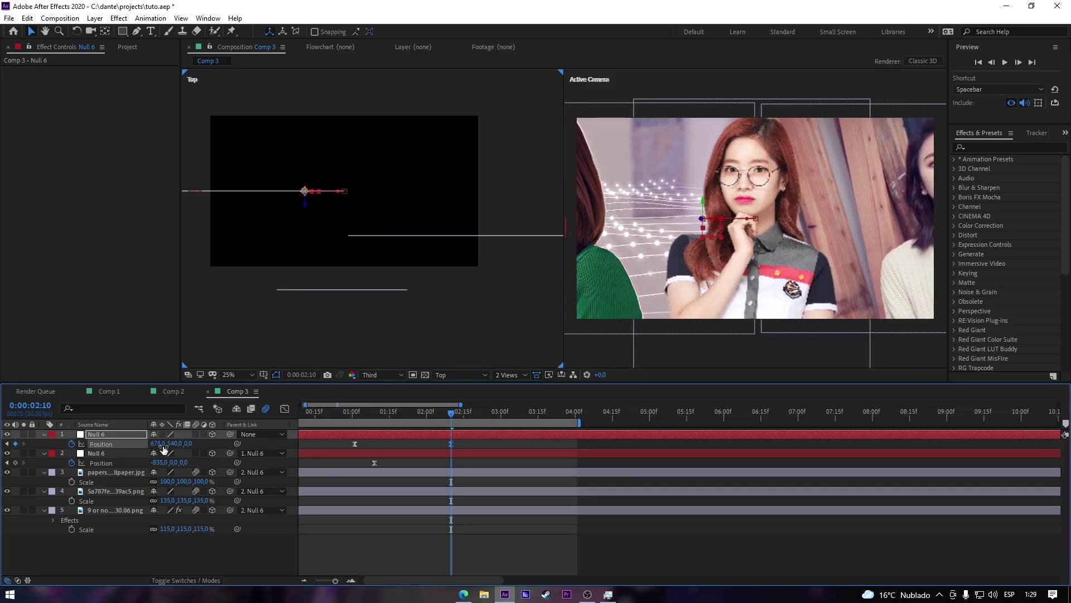
drag(151, 417, 17, 426)
- Adjust the easing curve between the upper Null 6's Position keyframes in the graph editor and preview the second slide
mouse_move(69, 453)
mouse_down()
mouse_move(218, 442)
mouse_move(8, 455)
mouse_move(213, 434)
mouse_move(84, 448)
mouse_up()
scroll(398, 419, left, 1)
click(426, 413)
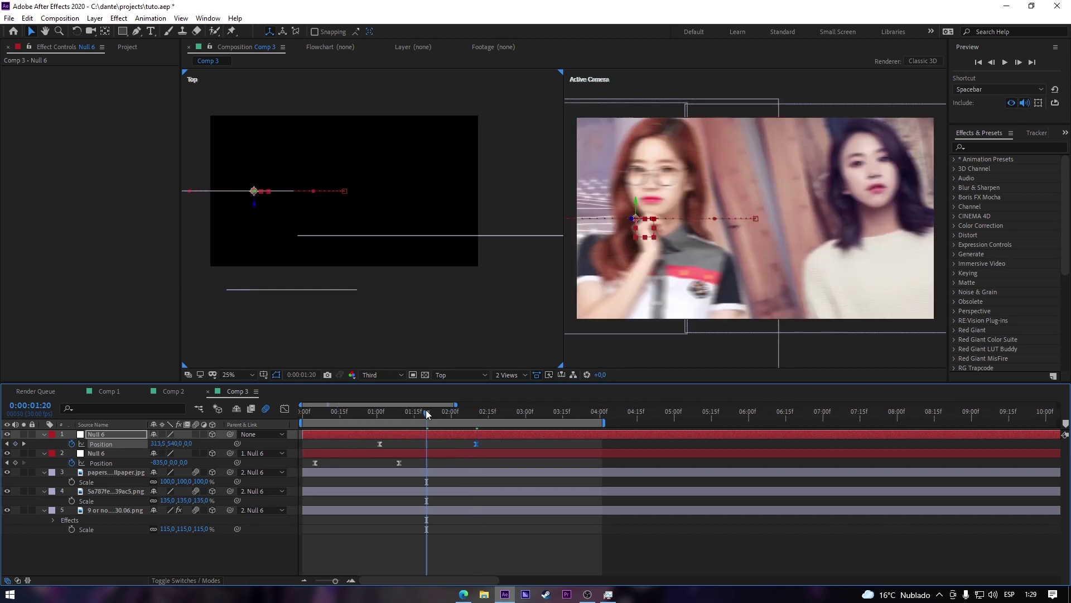
key(shift+F3)
drag(468, 550, 457, 549)
drag(388, 549, 450, 550)
key(shift+F3)
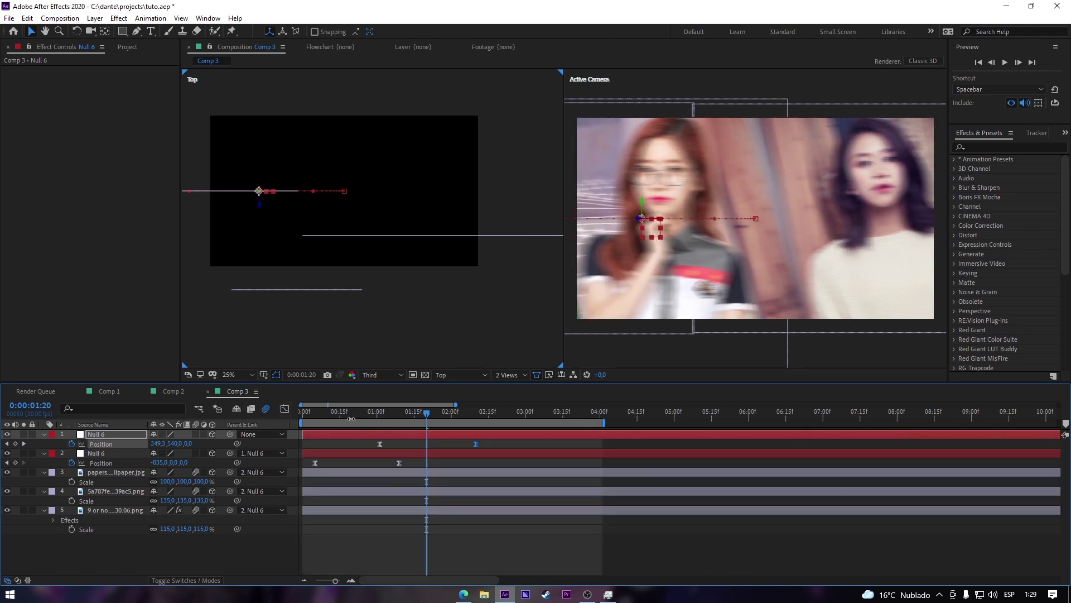
click(344, 412)
key(space)
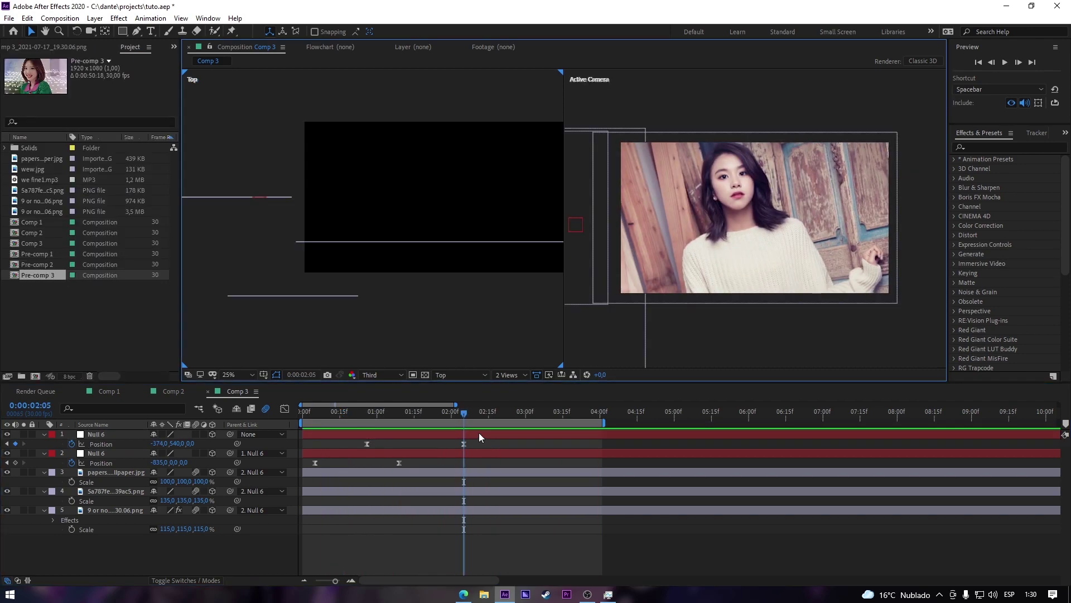
- Set the upper Null 6's Z position to about -127 at its 0:00:02:05 keyframe
click(479, 435)
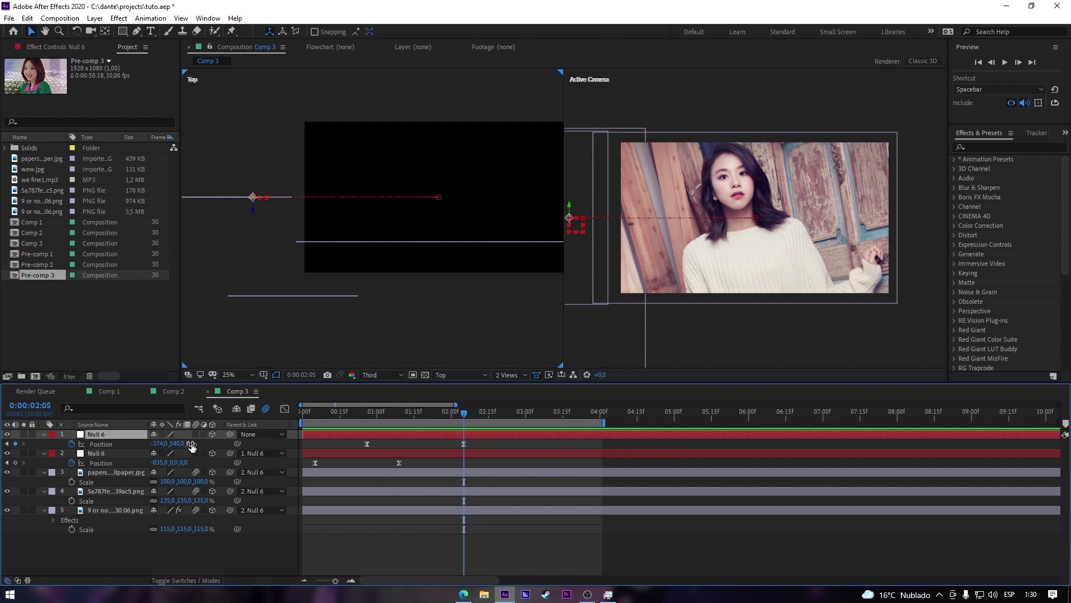
drag(191, 446, 127, 451)
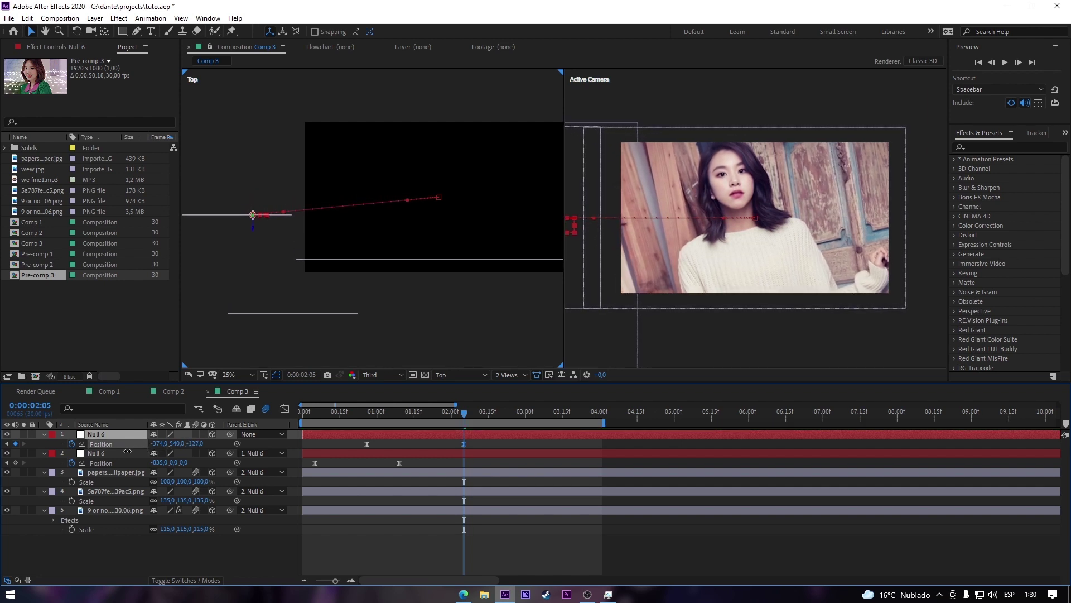